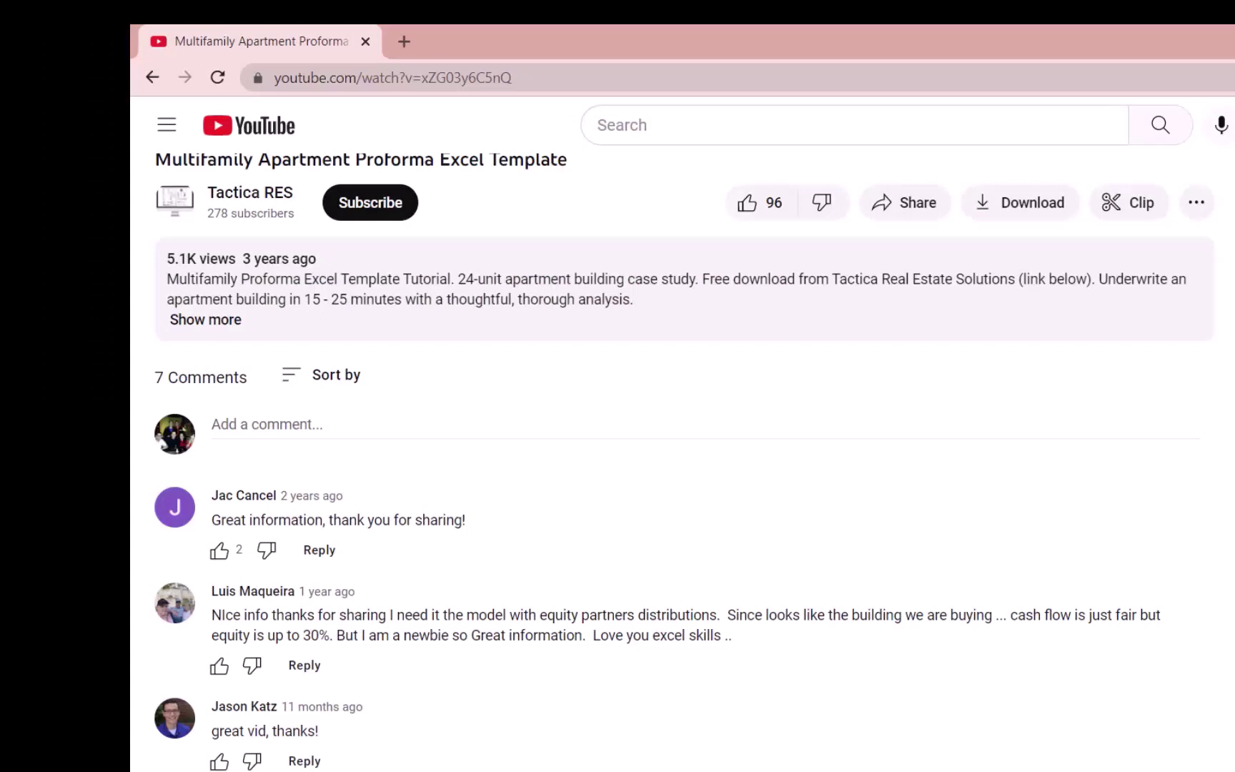
Step: Like the Multifamily Apartment Proforma video, subscribe to Tactica RES, and show its notification options
left_click(749, 205)
left_click(392, 207)
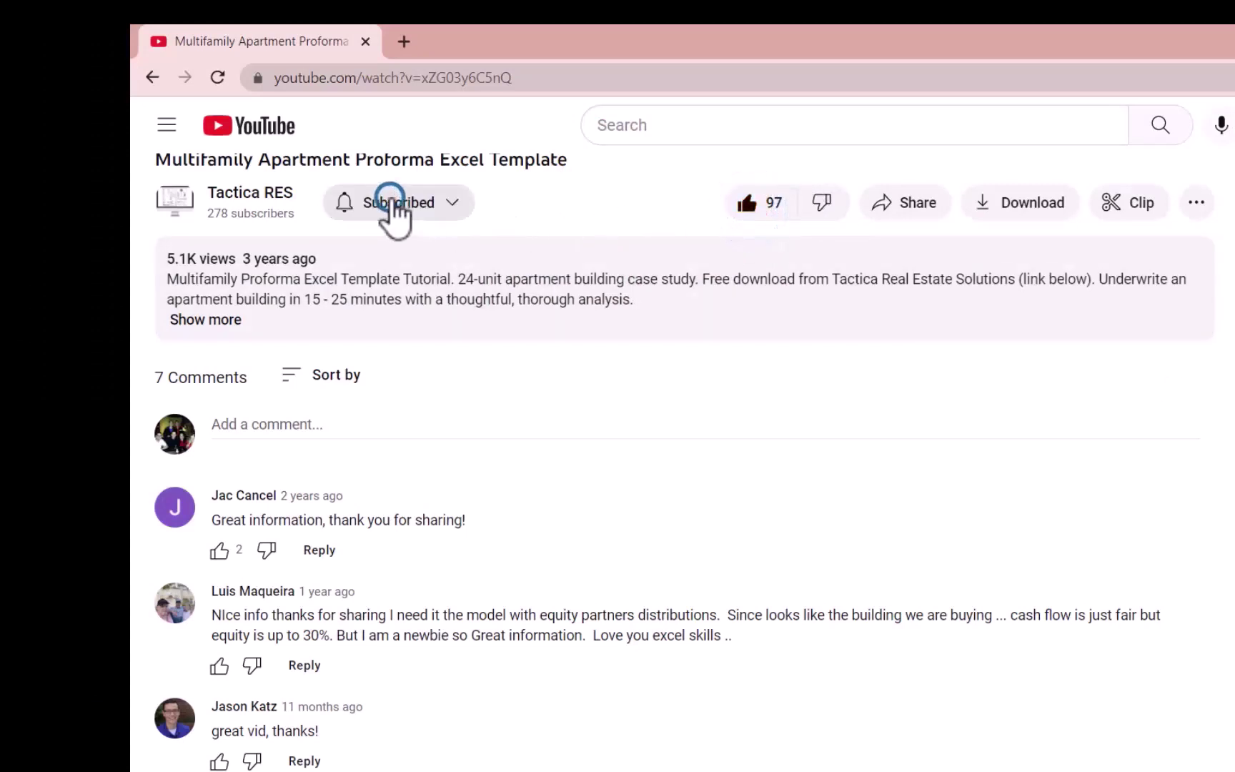
left_click(453, 207)
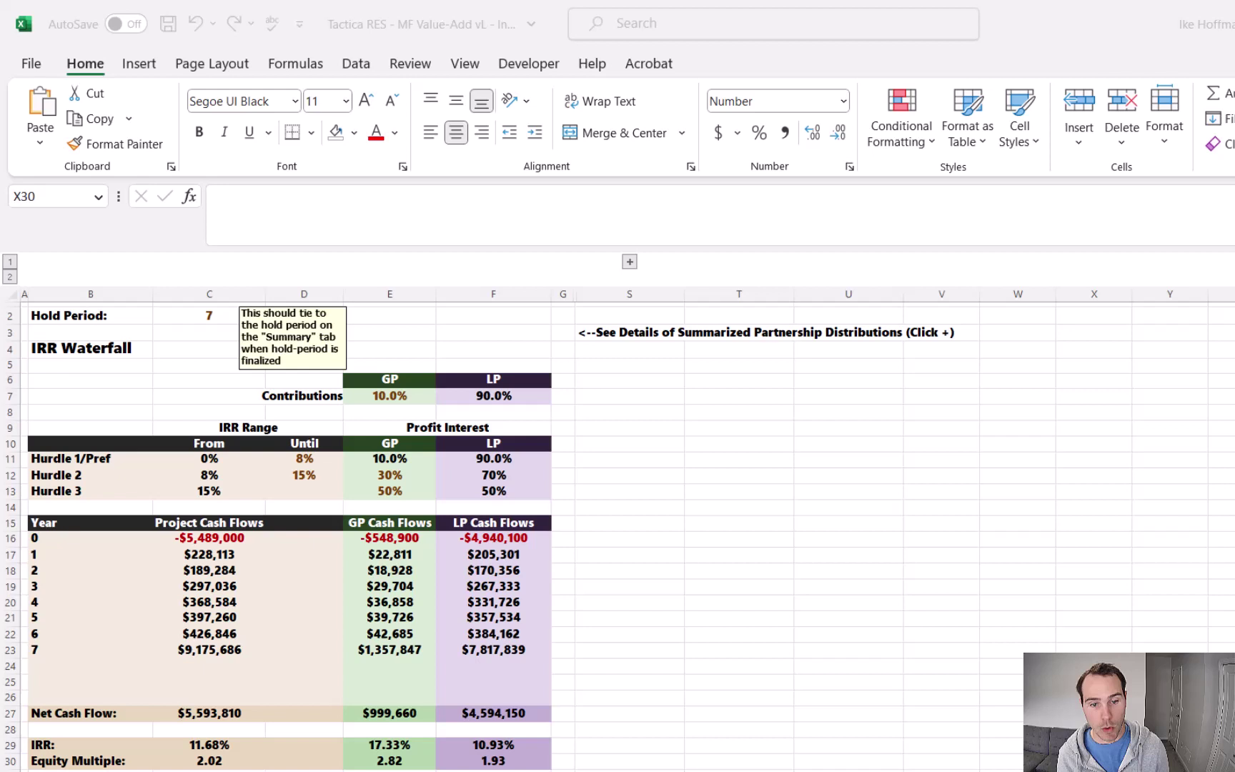
Step: Add the row labels Partner in S11 and LP % in S12
left_click(642, 461)
type("Partner")
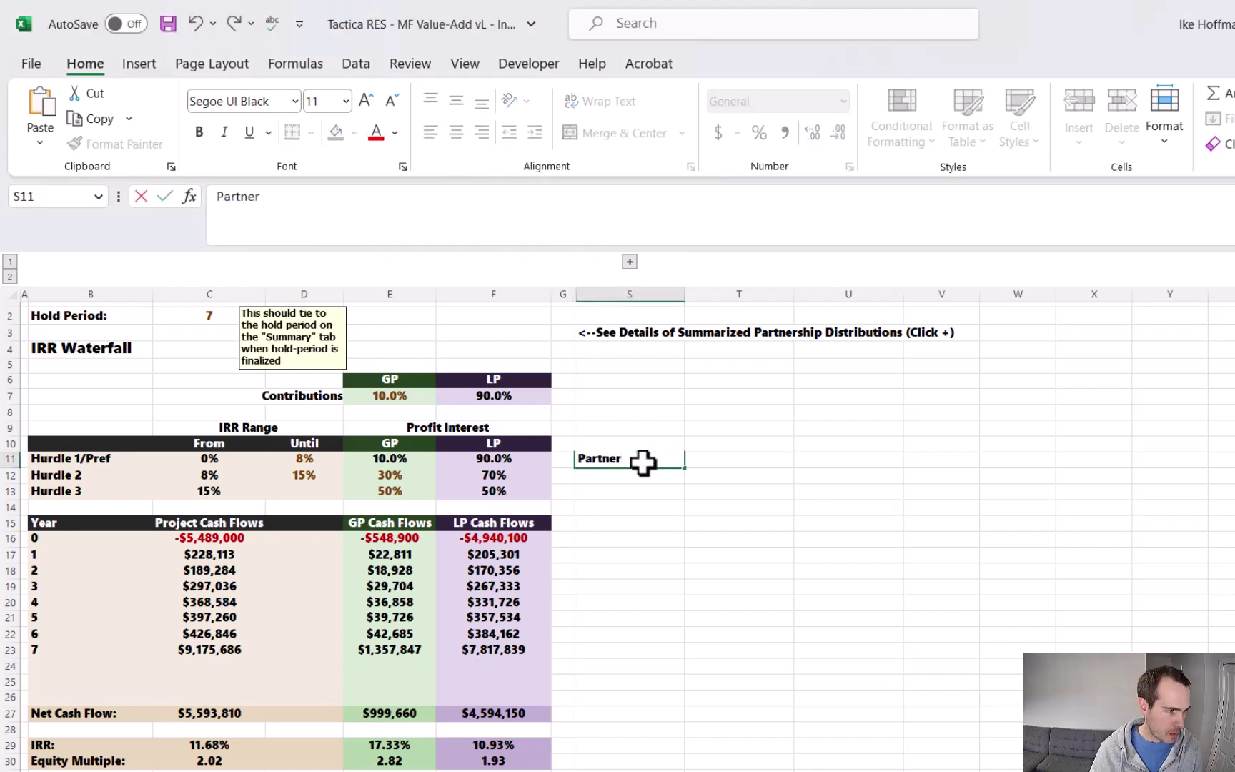
key("Return")
type("Lp")
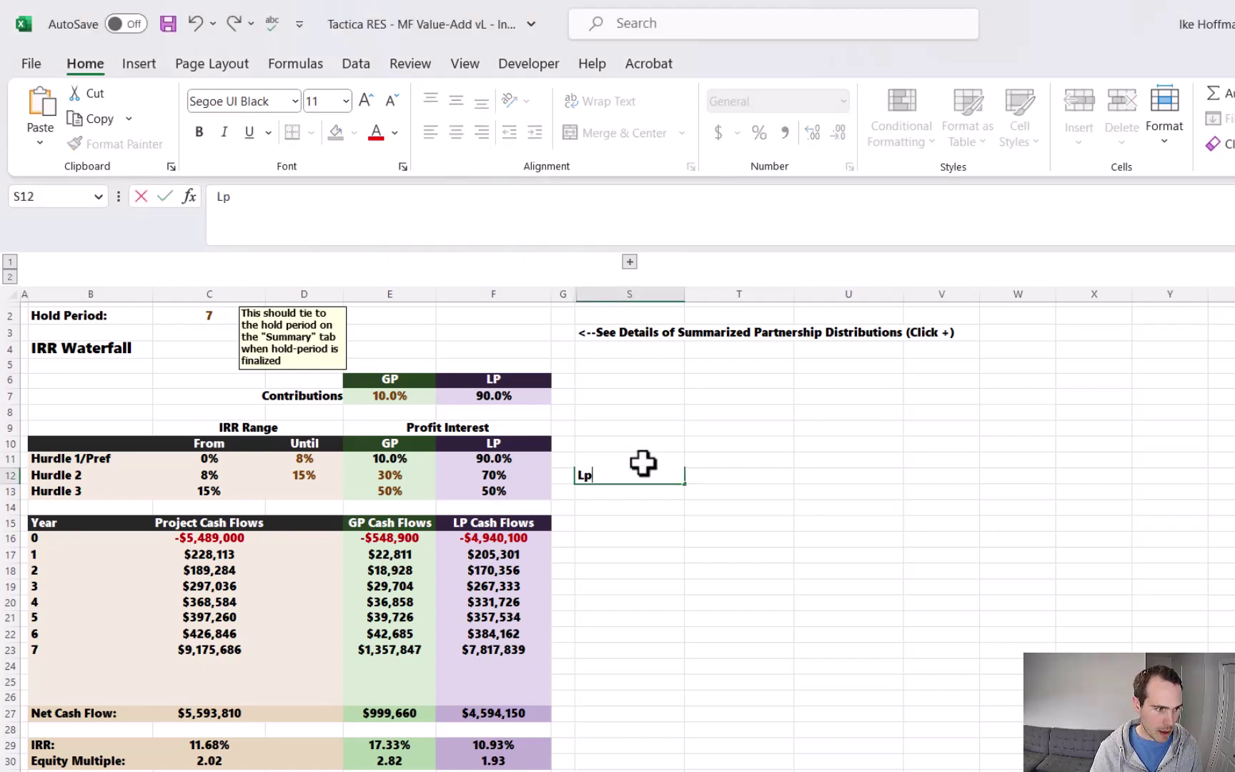
key("BackSpace")
type("P %")
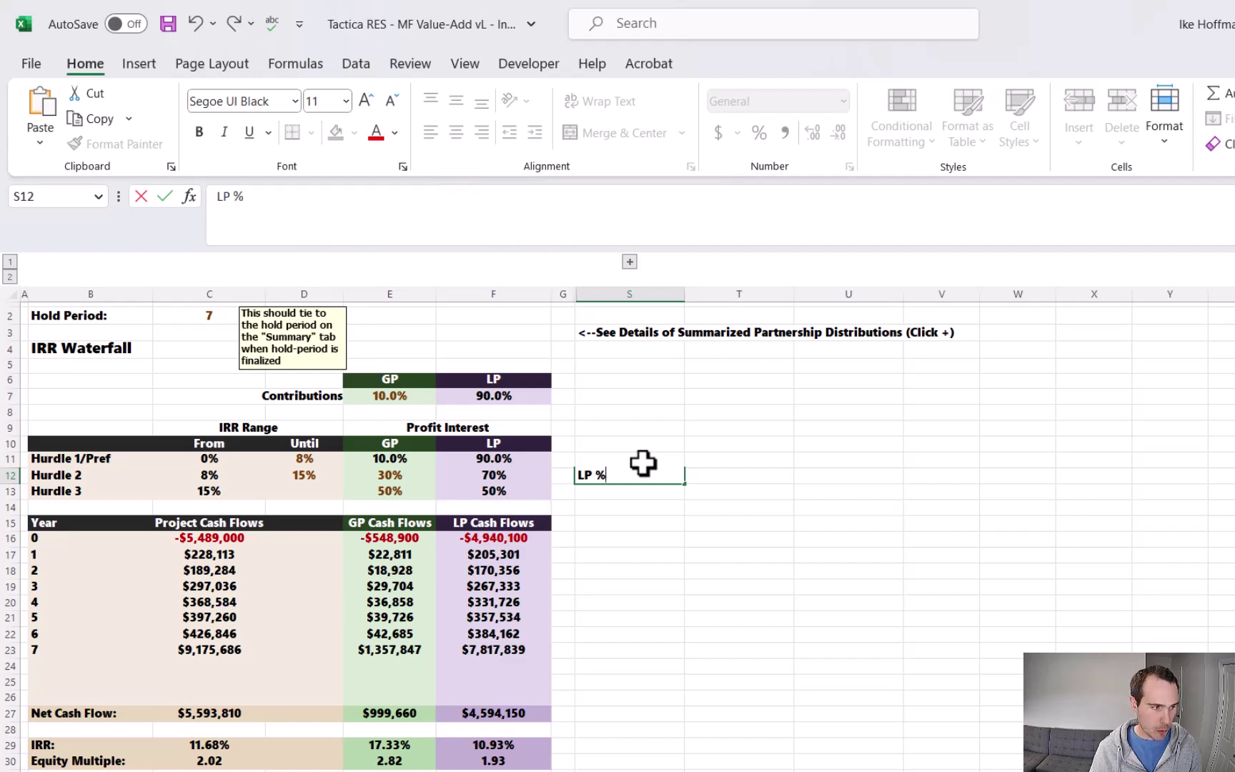
key("Return")
Step: Create headers Lp #1 through Lp #8 across T11:AA11 in brown, centred text
left_click(747, 460)
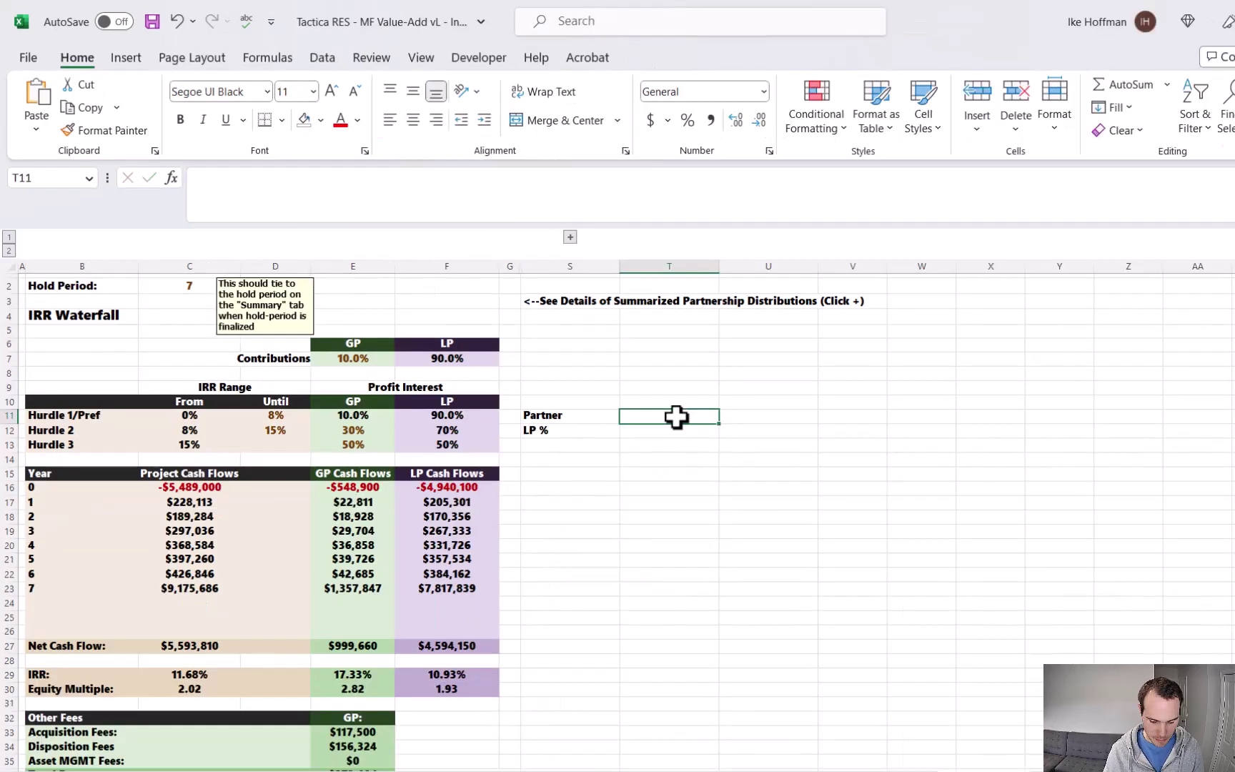
type("Lp #")
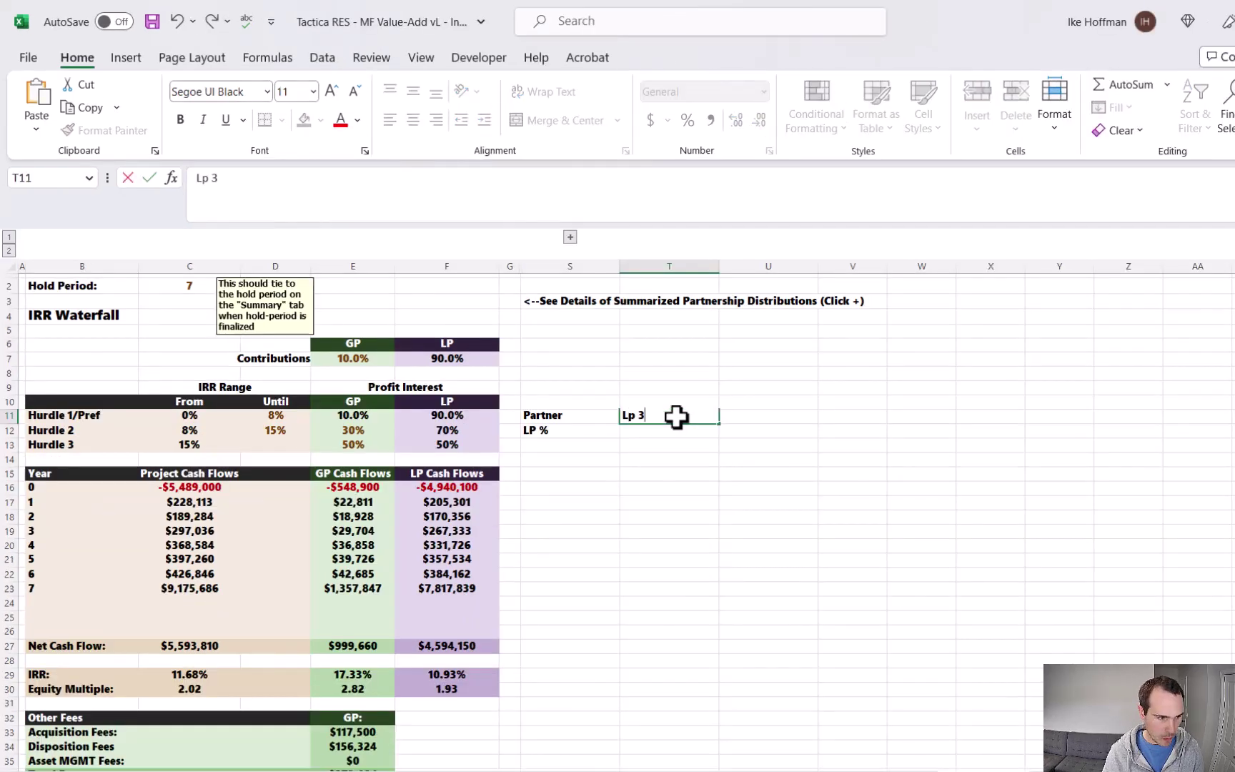
type("1")
key("ctrl+Return")
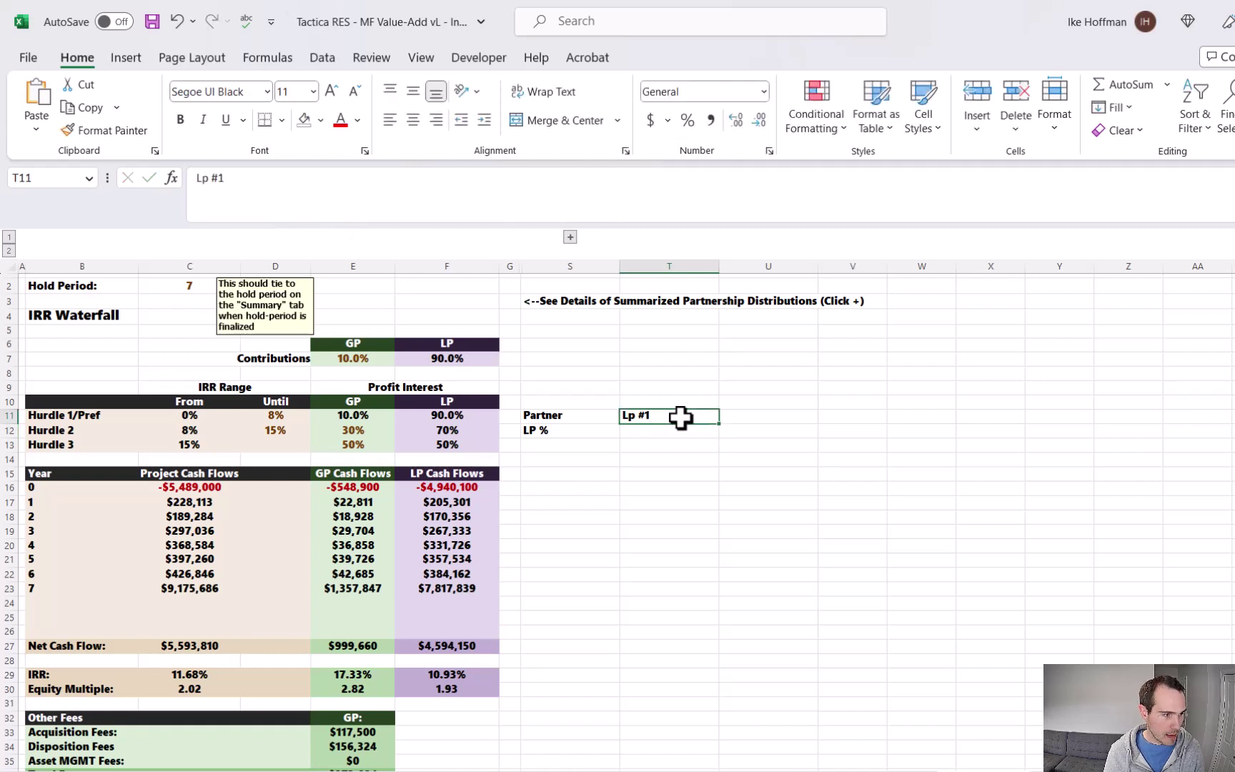
left_click_drag(721, 424, 1228, 419)
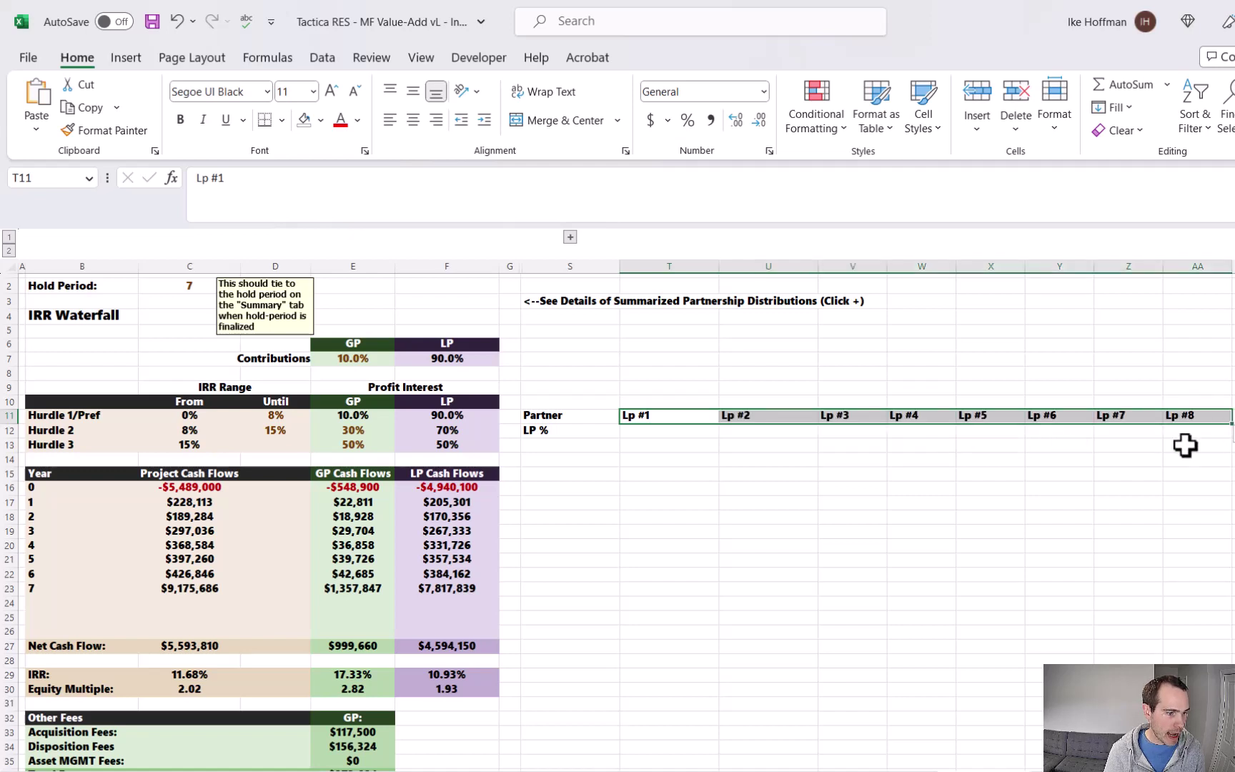
left_click(358, 120)
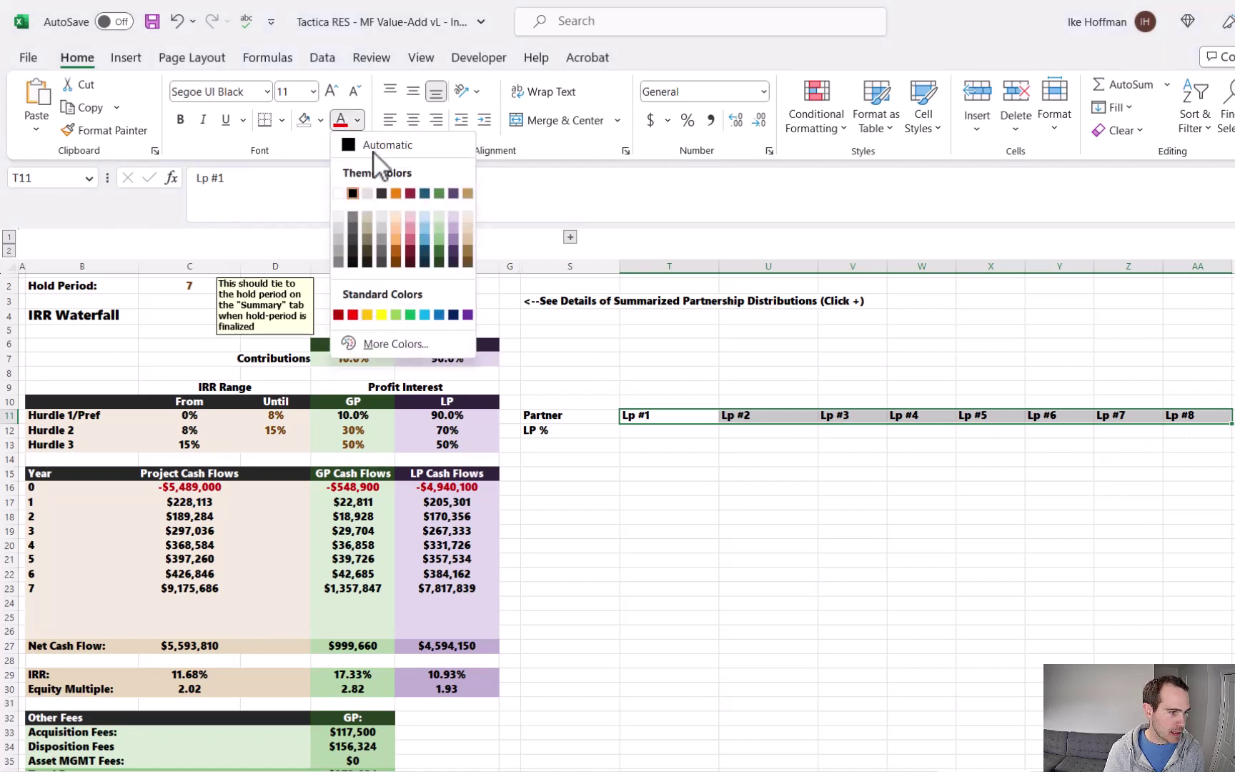
left_click(394, 261)
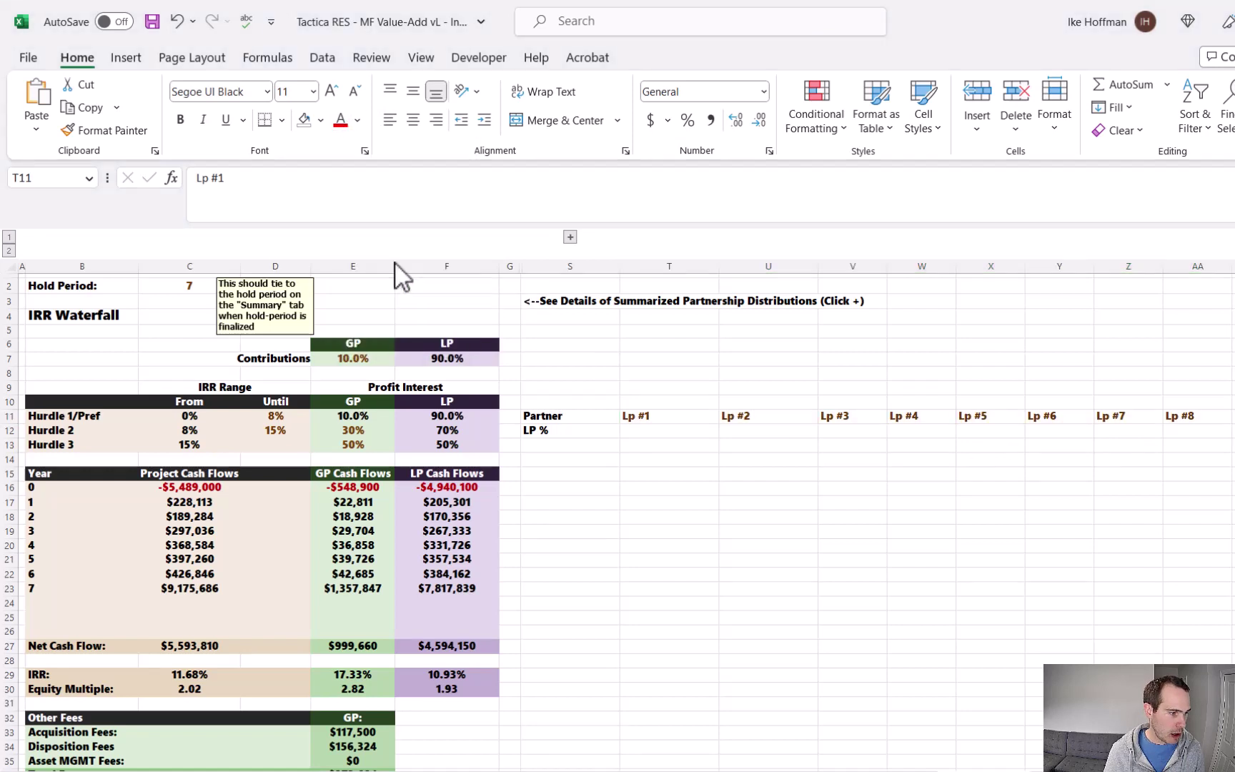
left_click(412, 120)
left_click(661, 431)
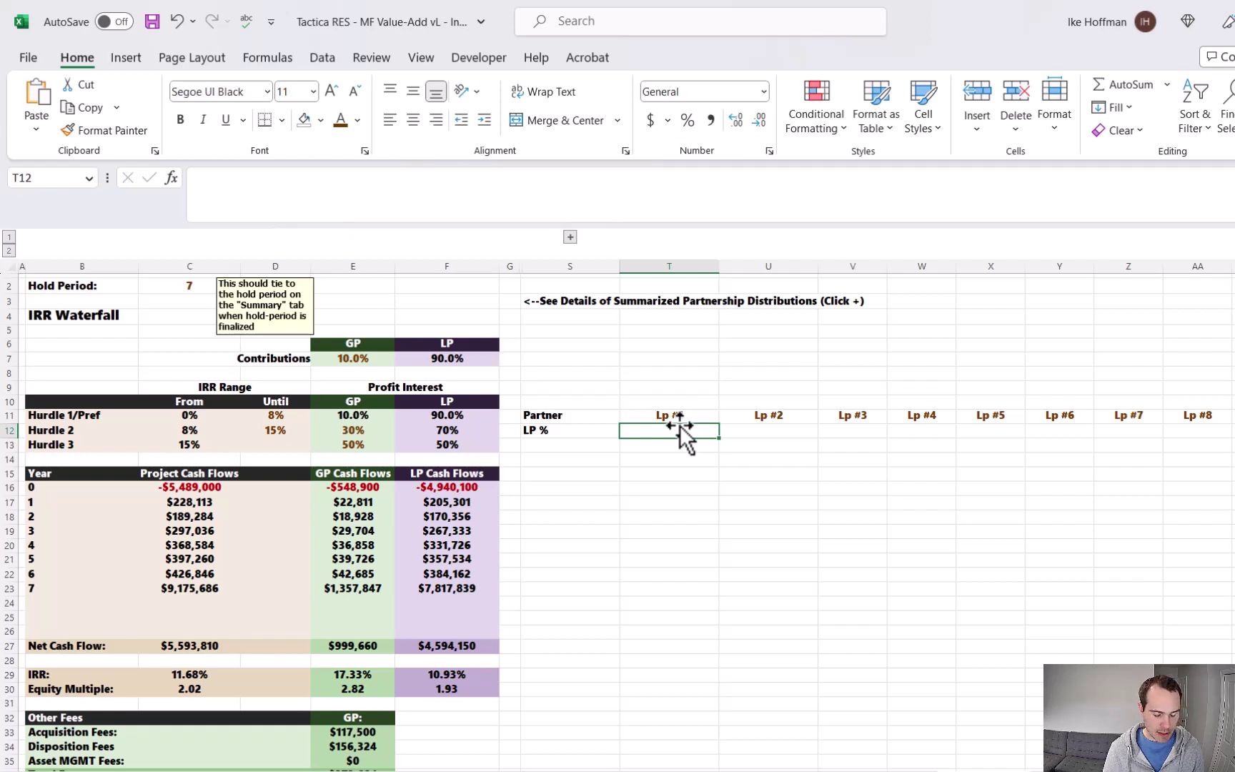
Step: Enter 15%, 20% and 10% for Lp #1–#3 and copy the 0.00% format across the row
type("15%")
key("Tab")
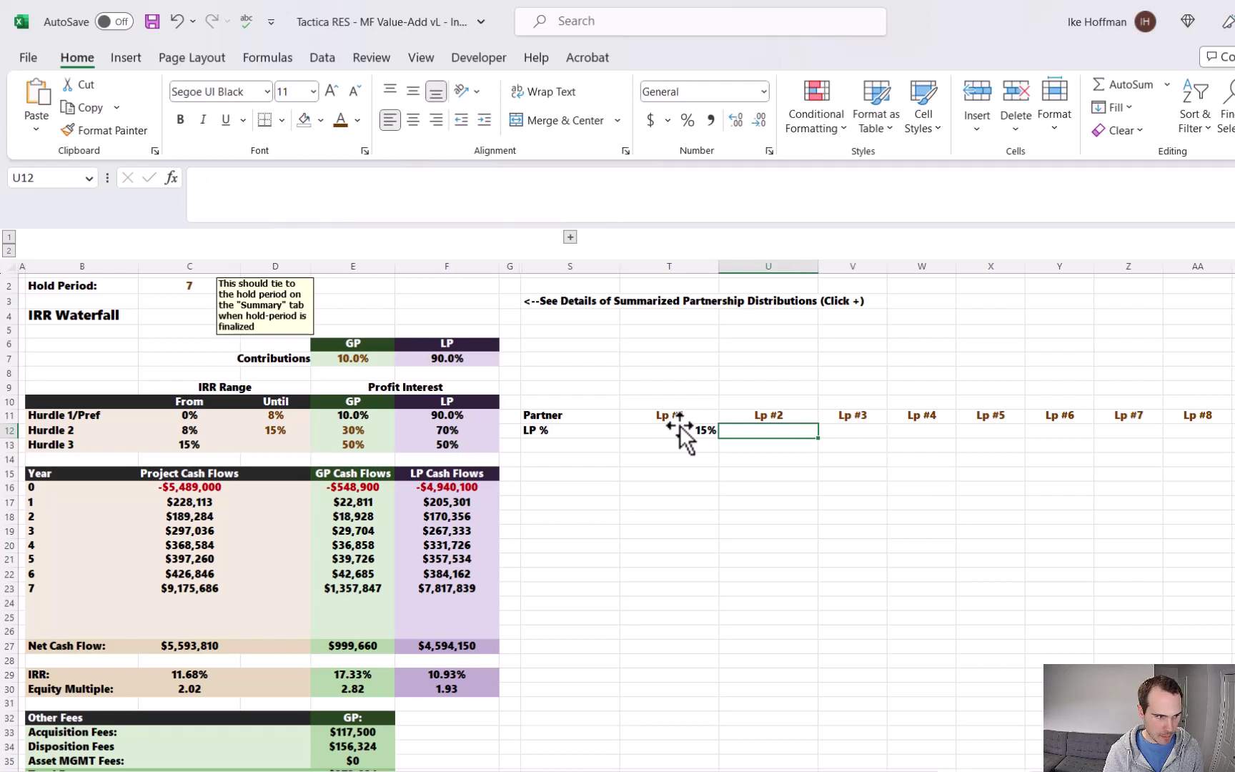
type("20%")
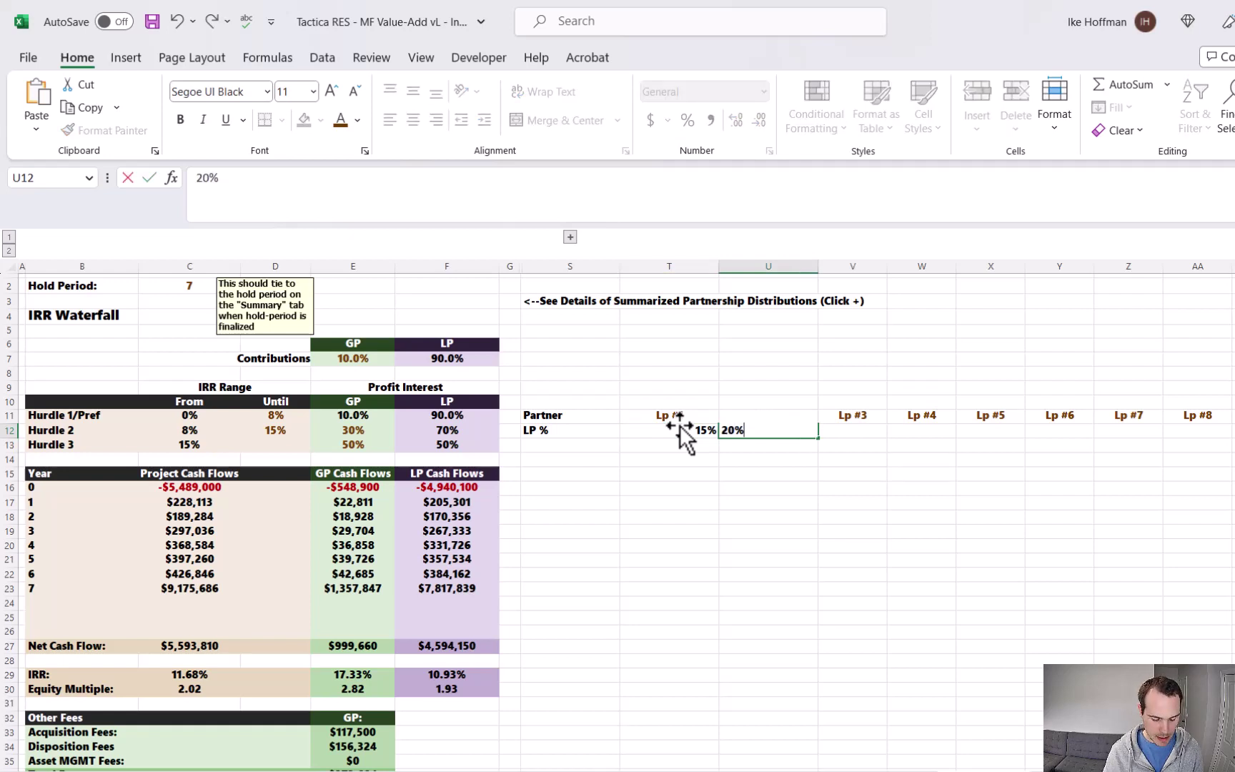
key("Tab")
type("10")
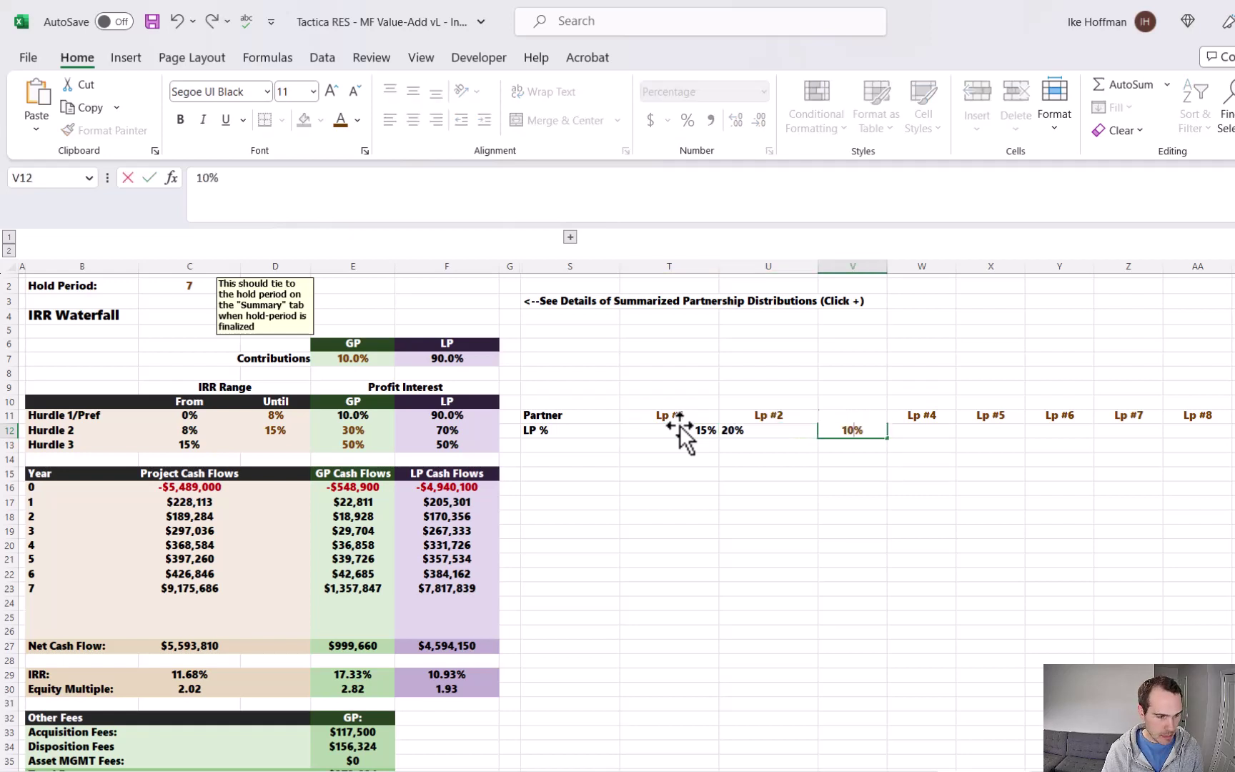
key("Tab")
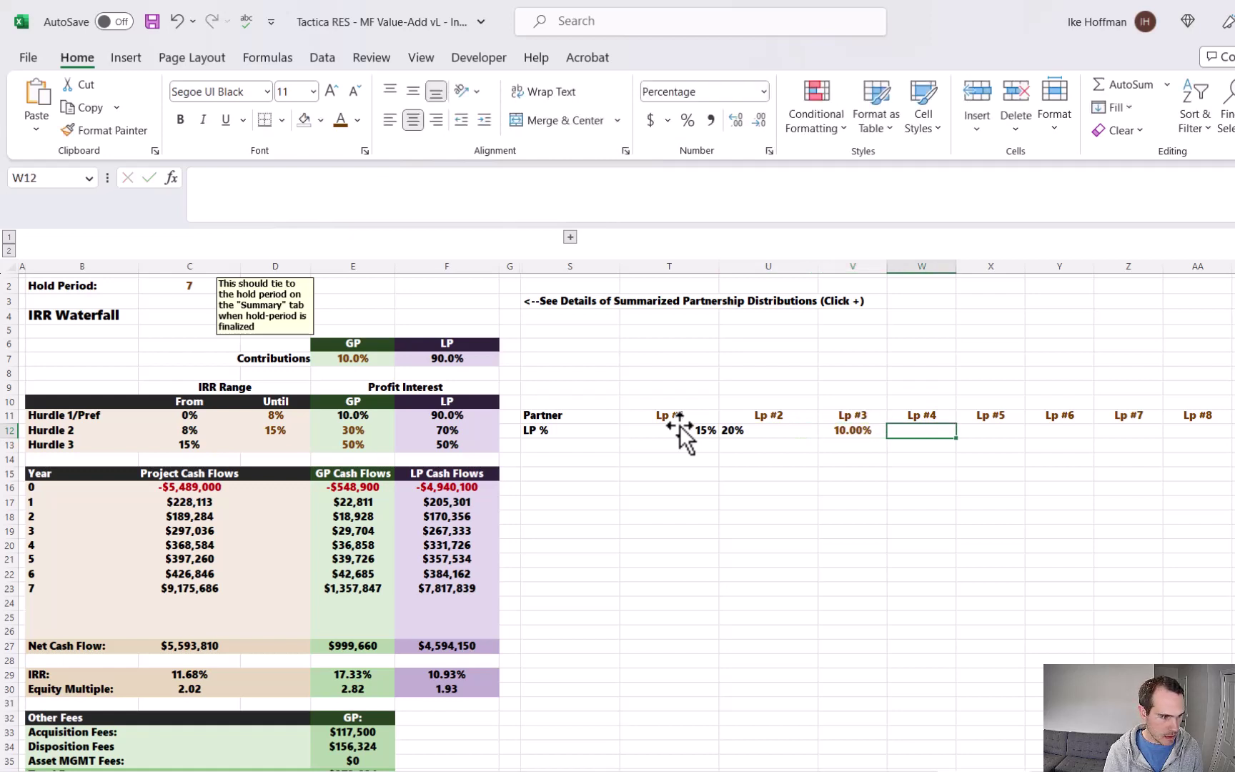
left_click(855, 430)
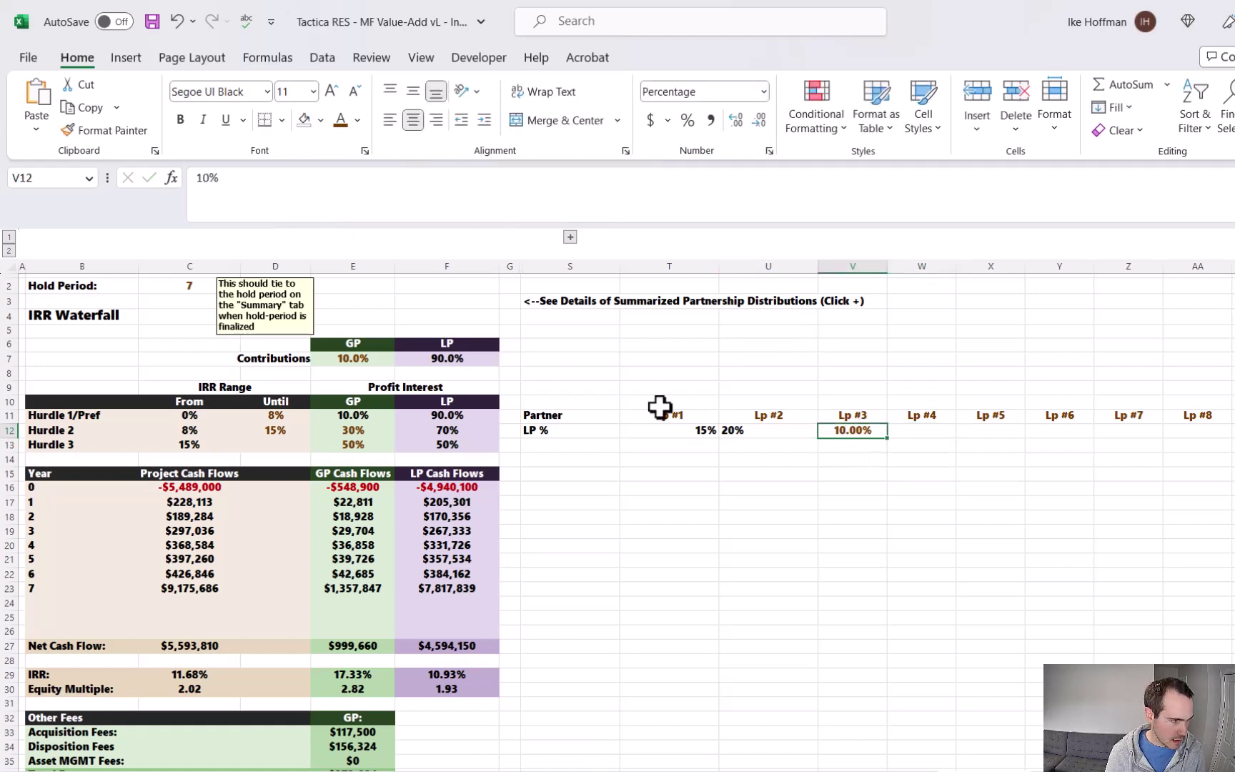
left_click(134, 131)
left_click_drag(680, 430, 1178, 433)
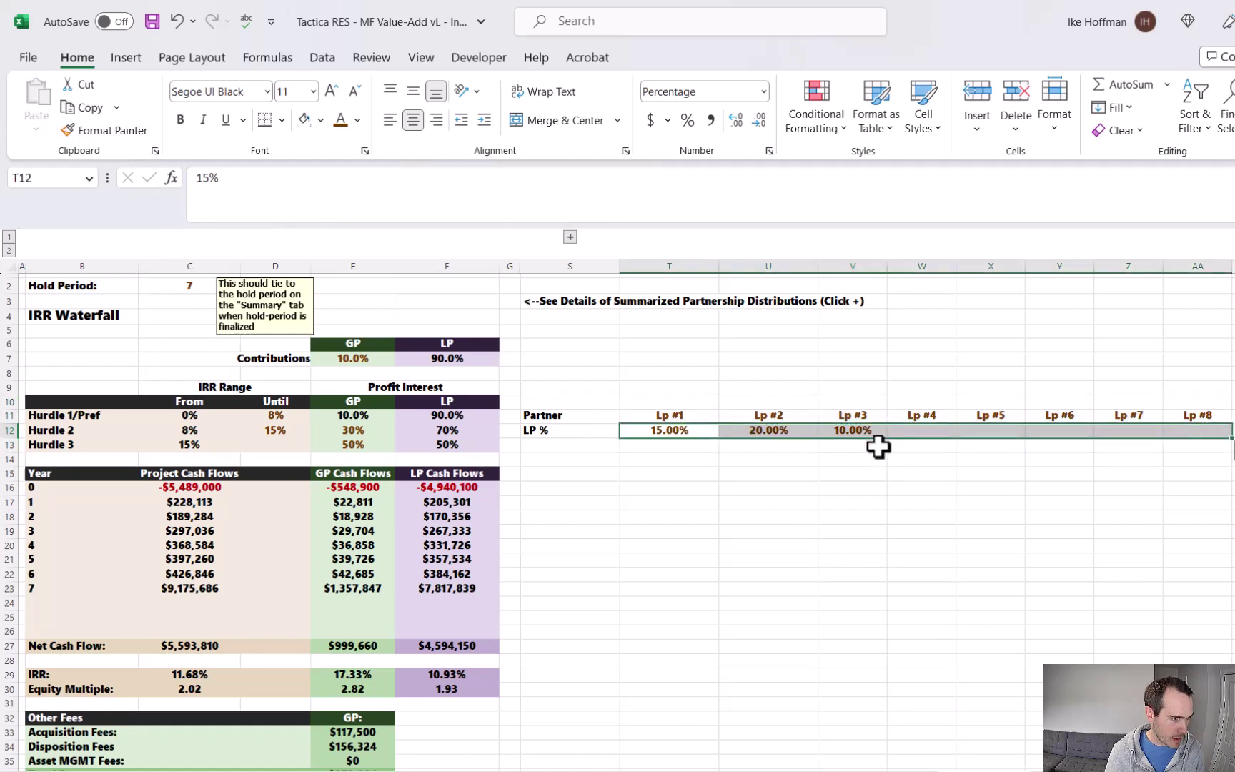
Step: Enter 5%, 5%, 15%, 15% and 15% for Lp #4 through Lp #8
left_click(911, 430)
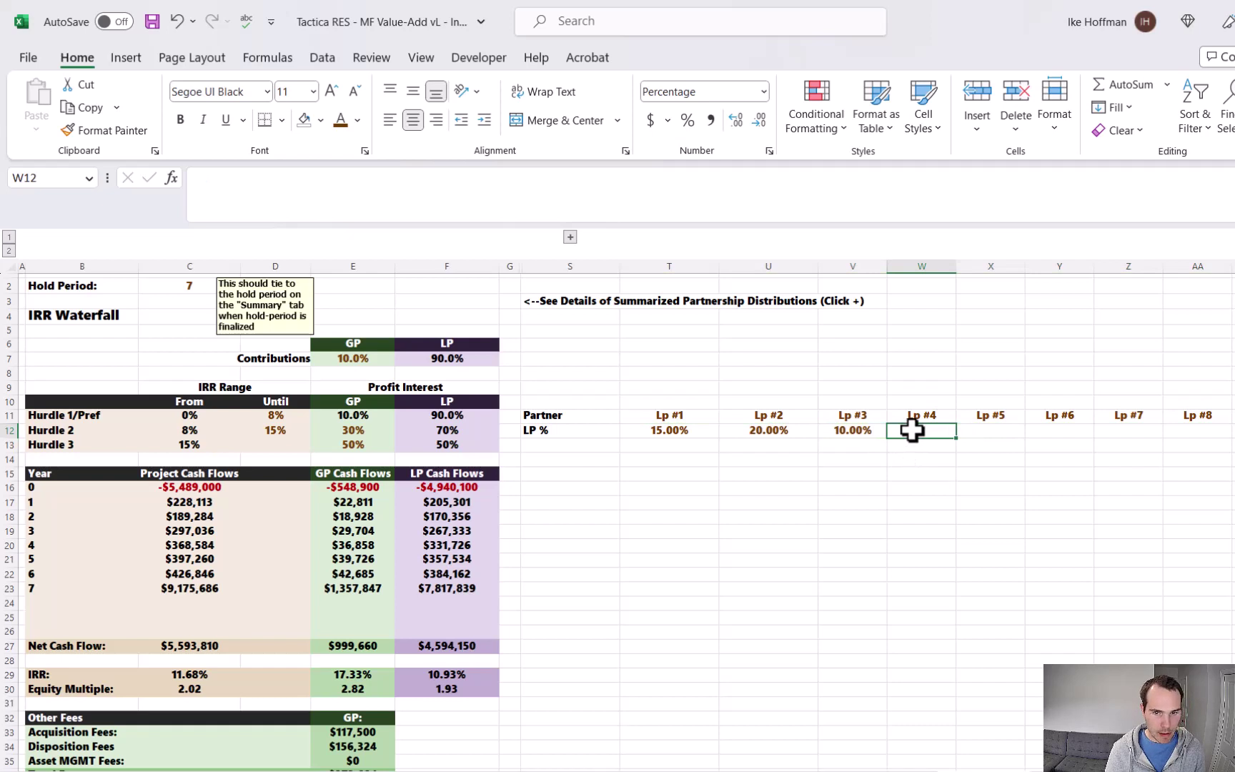
type("5")
key("Tab")
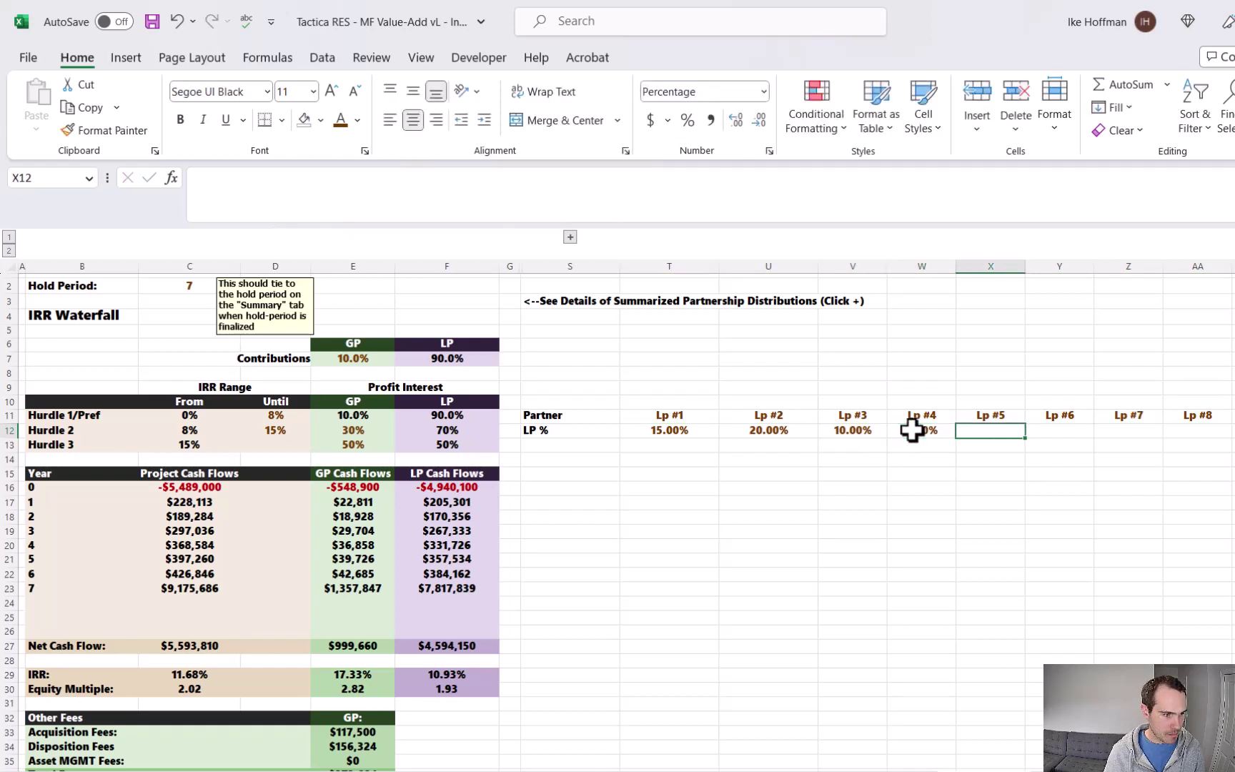
type("5")
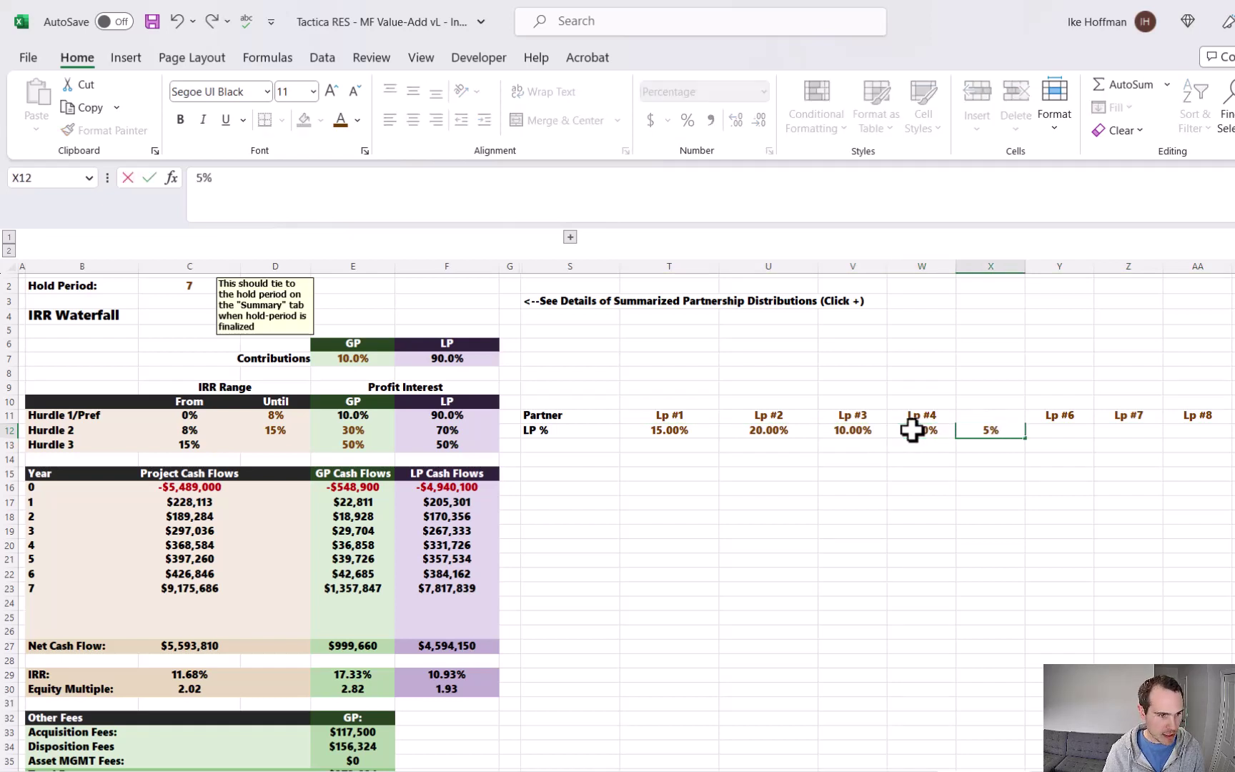
key("Tab")
type("15")
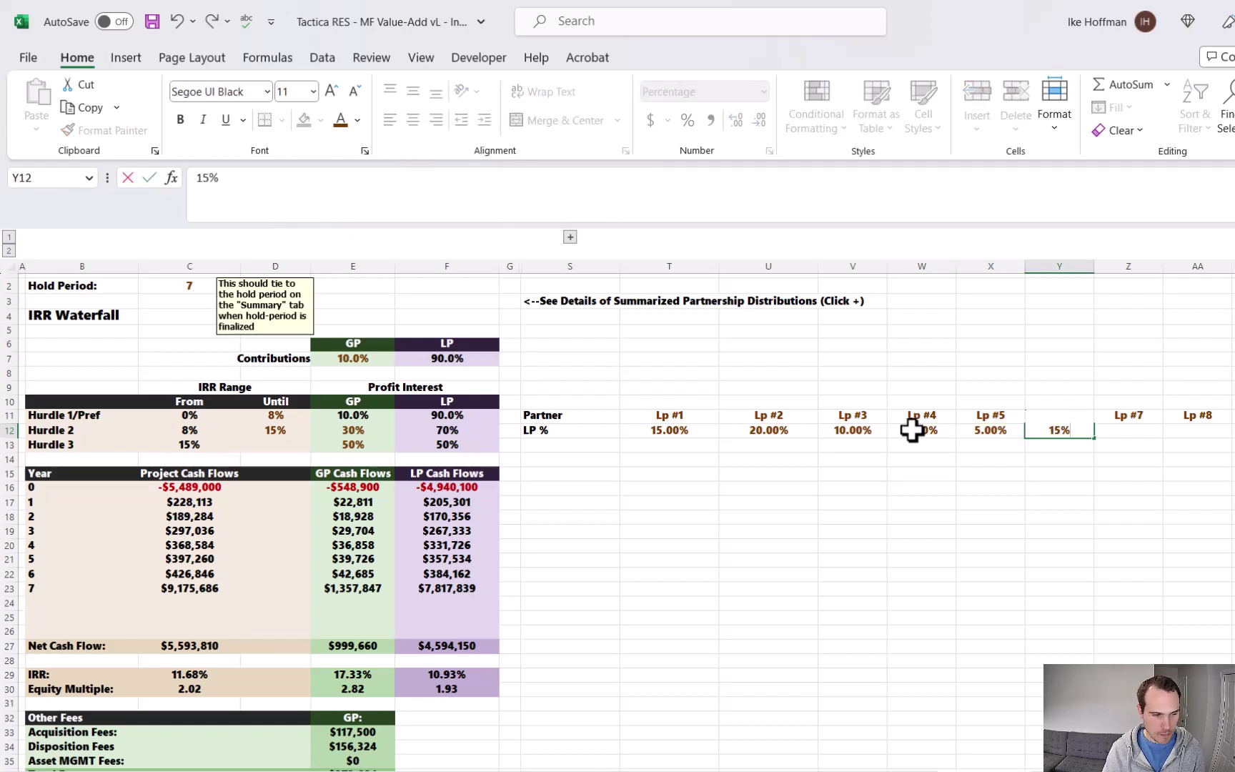
key("Tab")
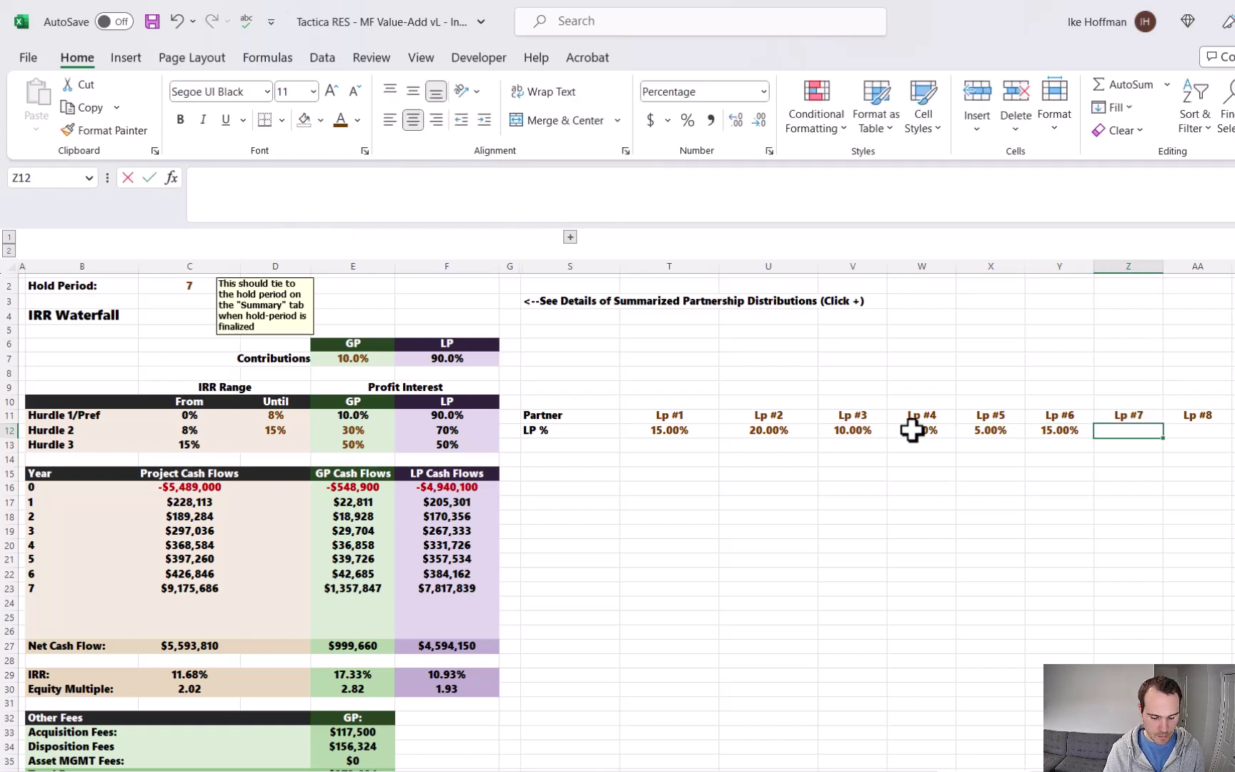
type("15")
key("Tab")
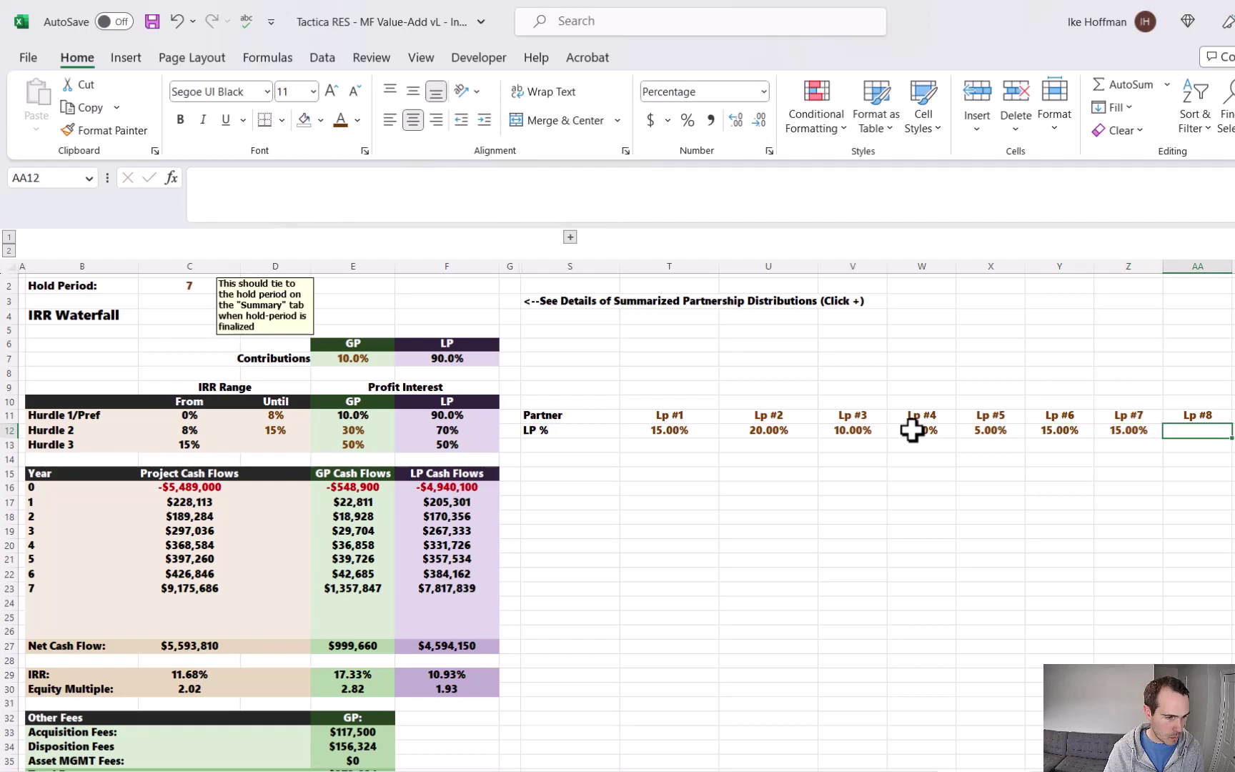
type("15")
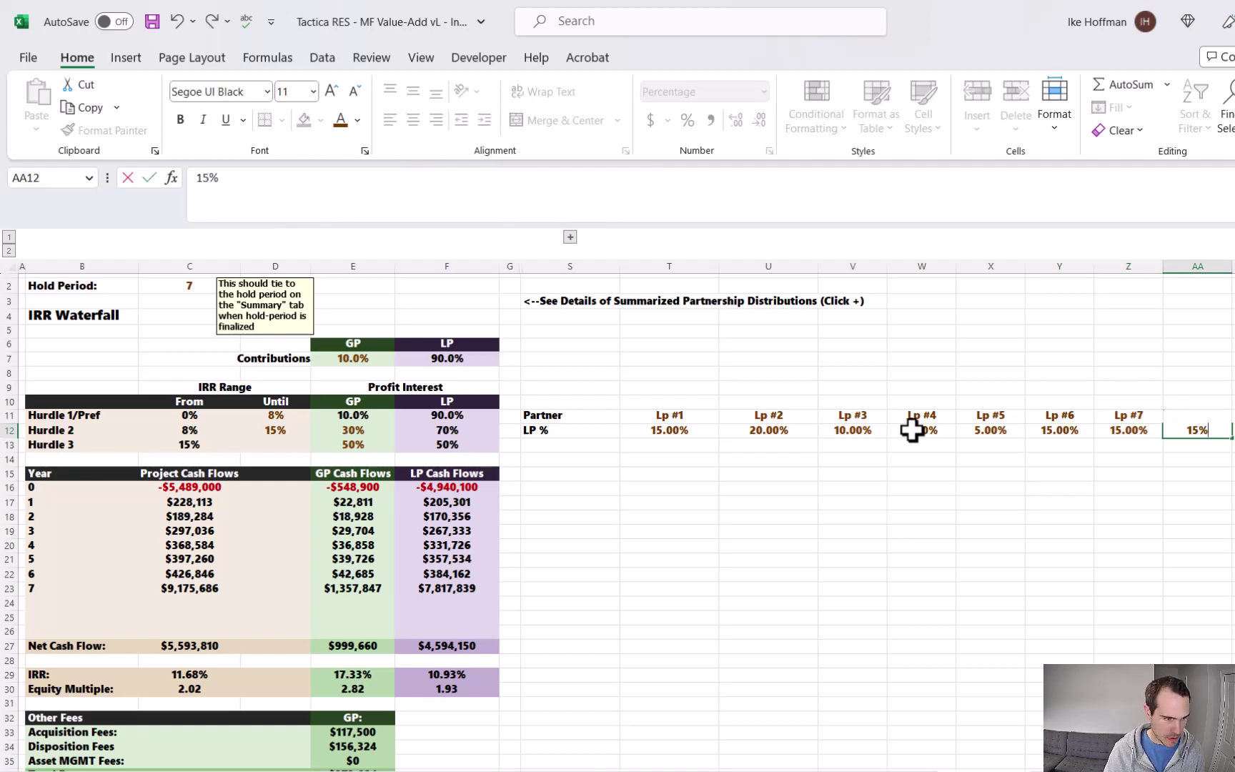
key("Return")
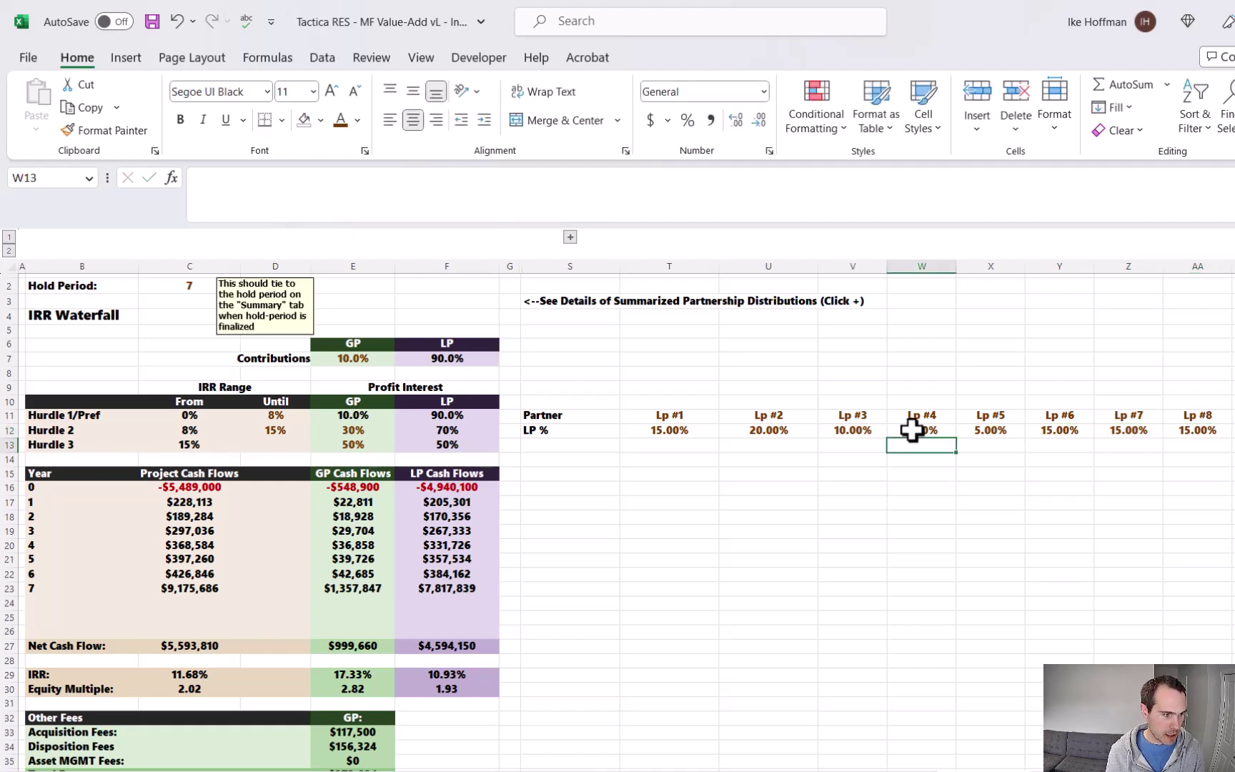
Step: AutoSum the LP percentages in AB12 to 100.00% with automatic black text
left_click(1187, 407)
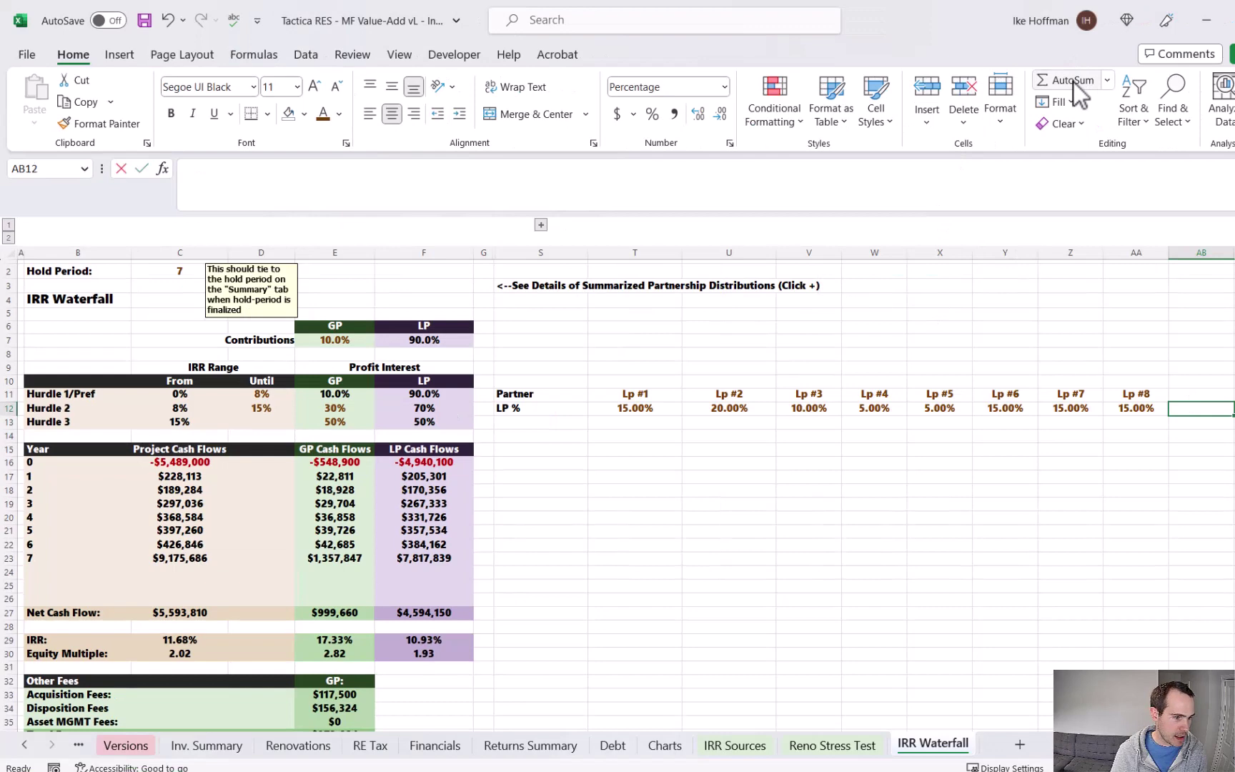
left_click(1074, 82)
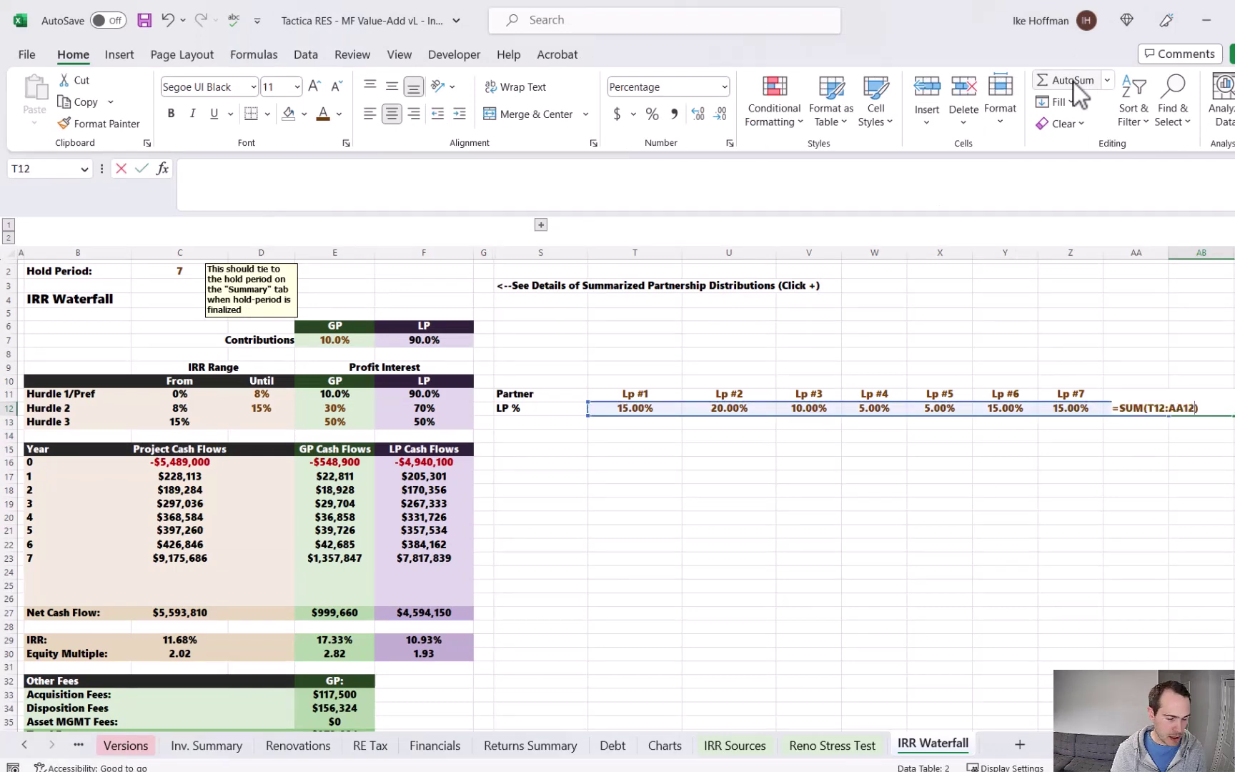
key("Return")
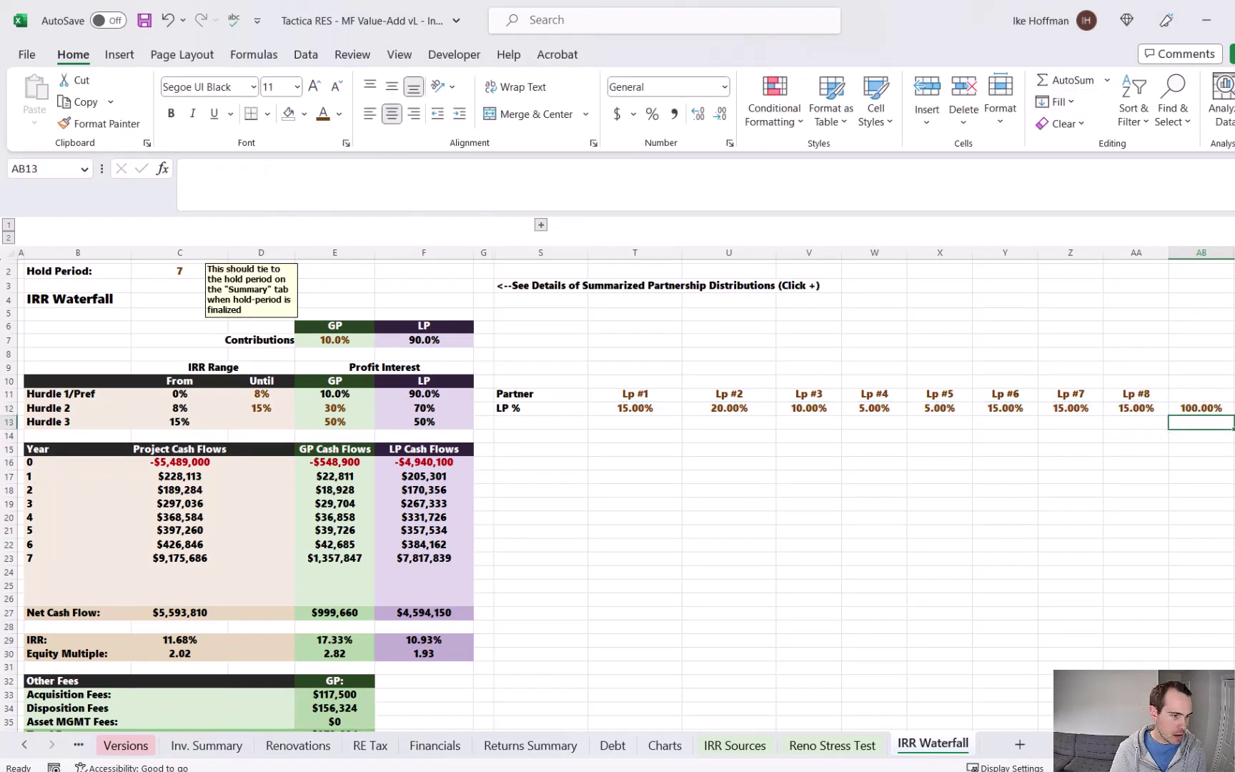
left_click(1186, 409)
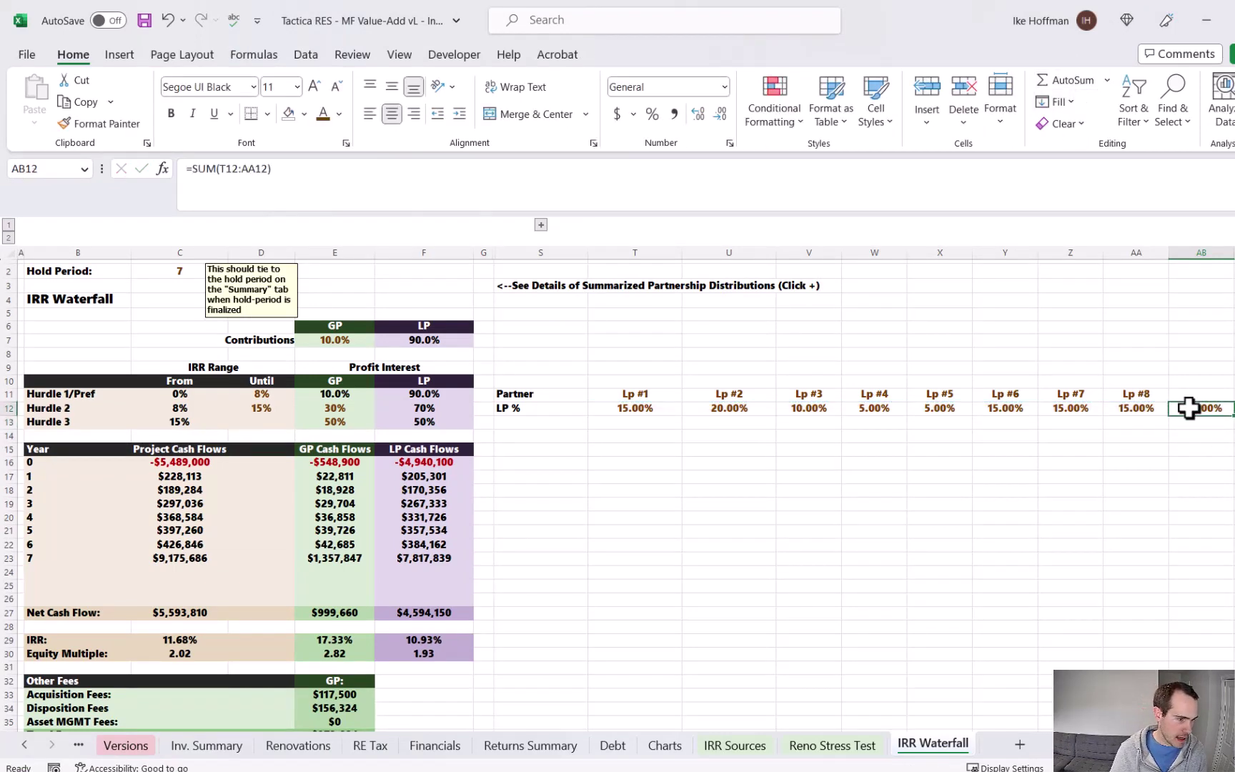
left_click(341, 115)
left_click(332, 141)
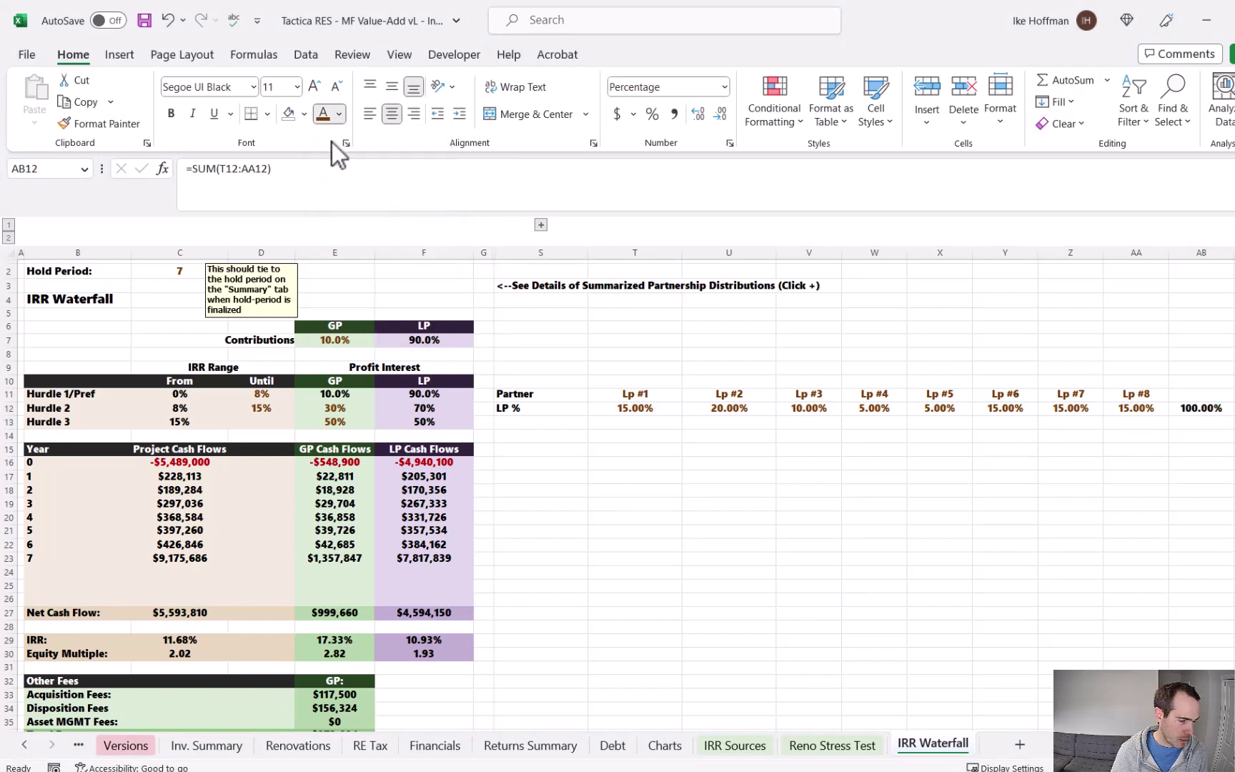
left_click(1120, 543)
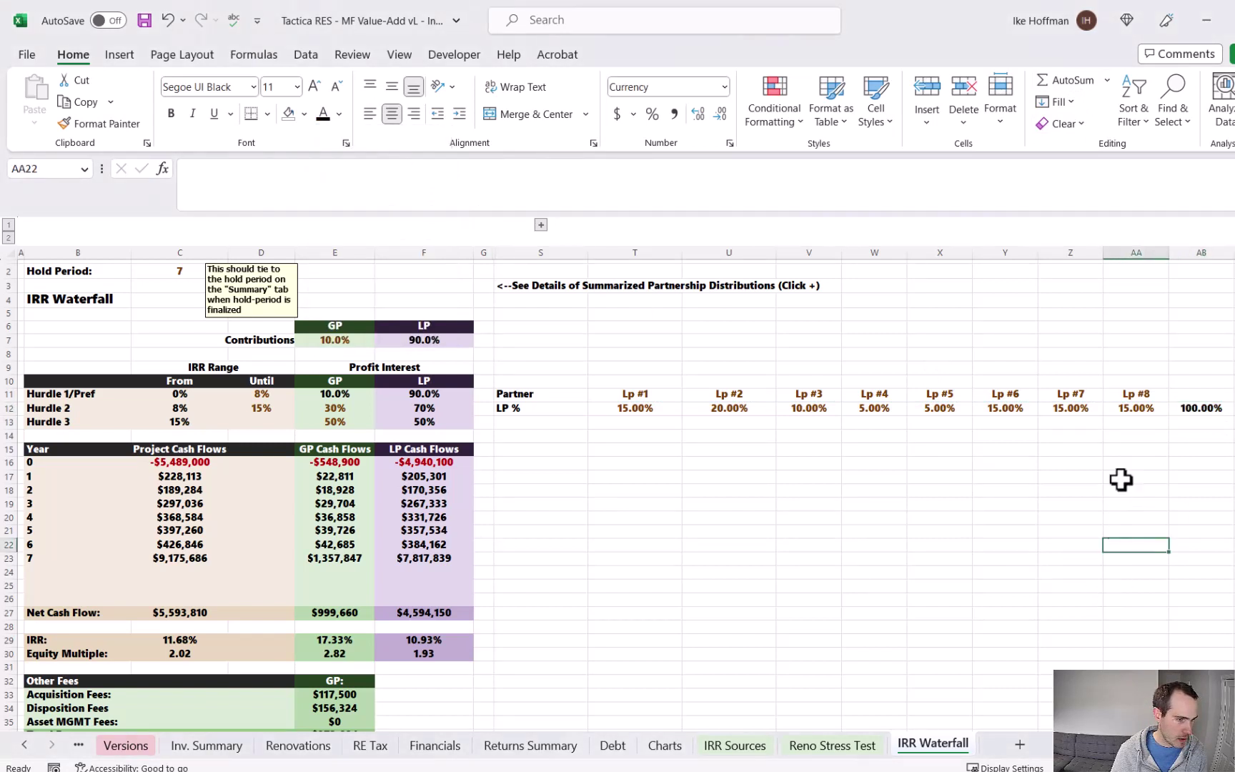
Step: Label AB11 as the Total header in dark text
left_click(1196, 390)
type("Total")
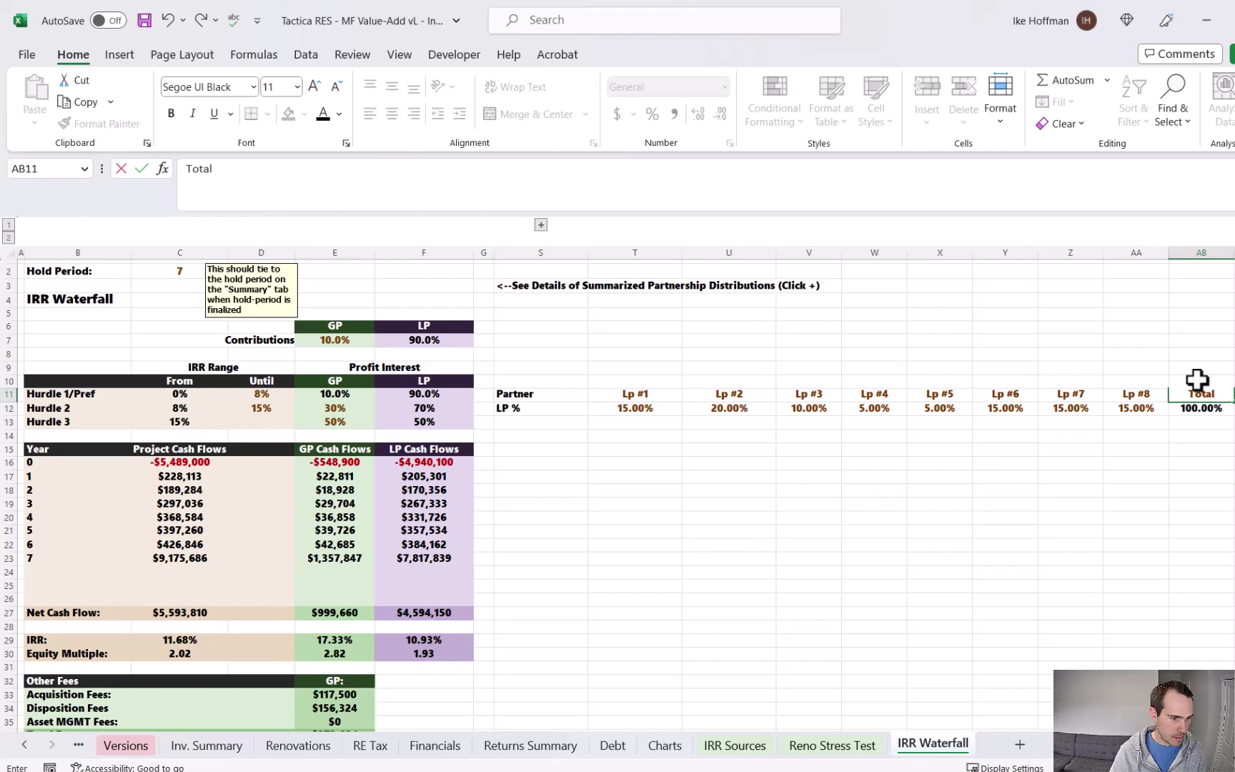
key("Return")
left_click(1198, 389)
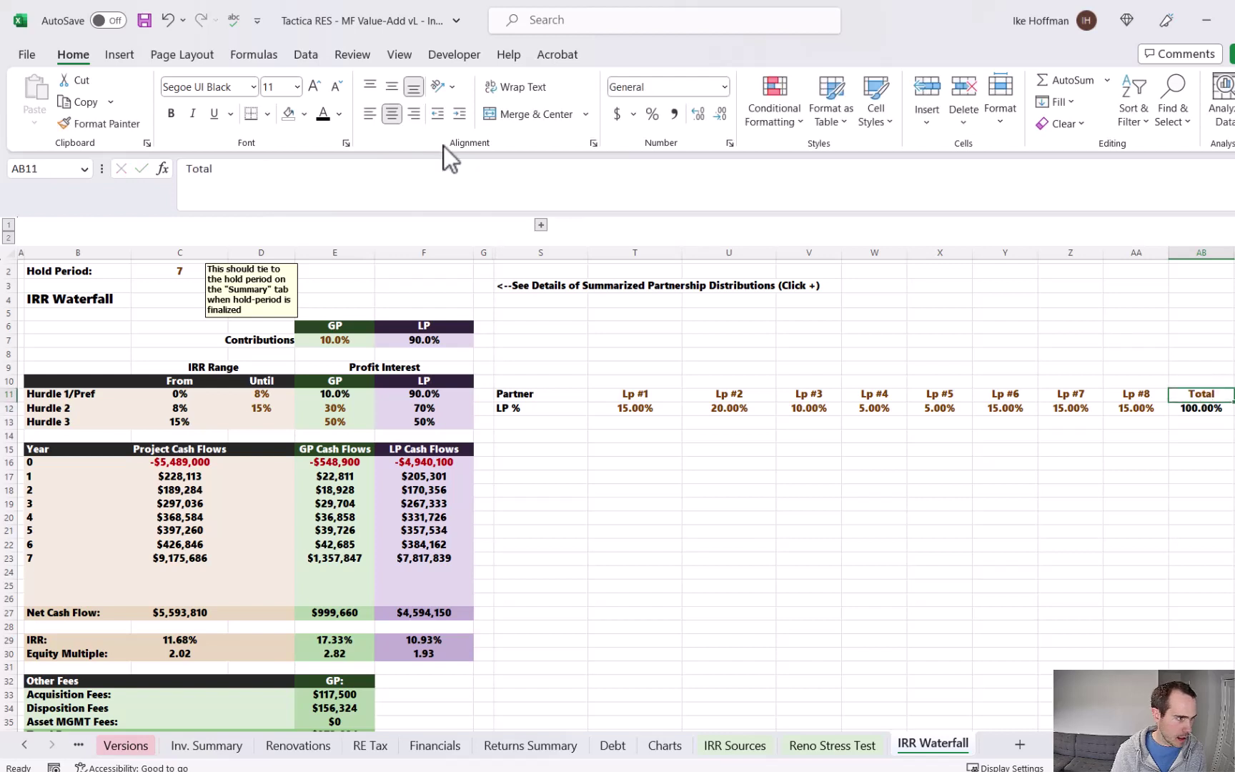
left_click(324, 119)
left_click(995, 499)
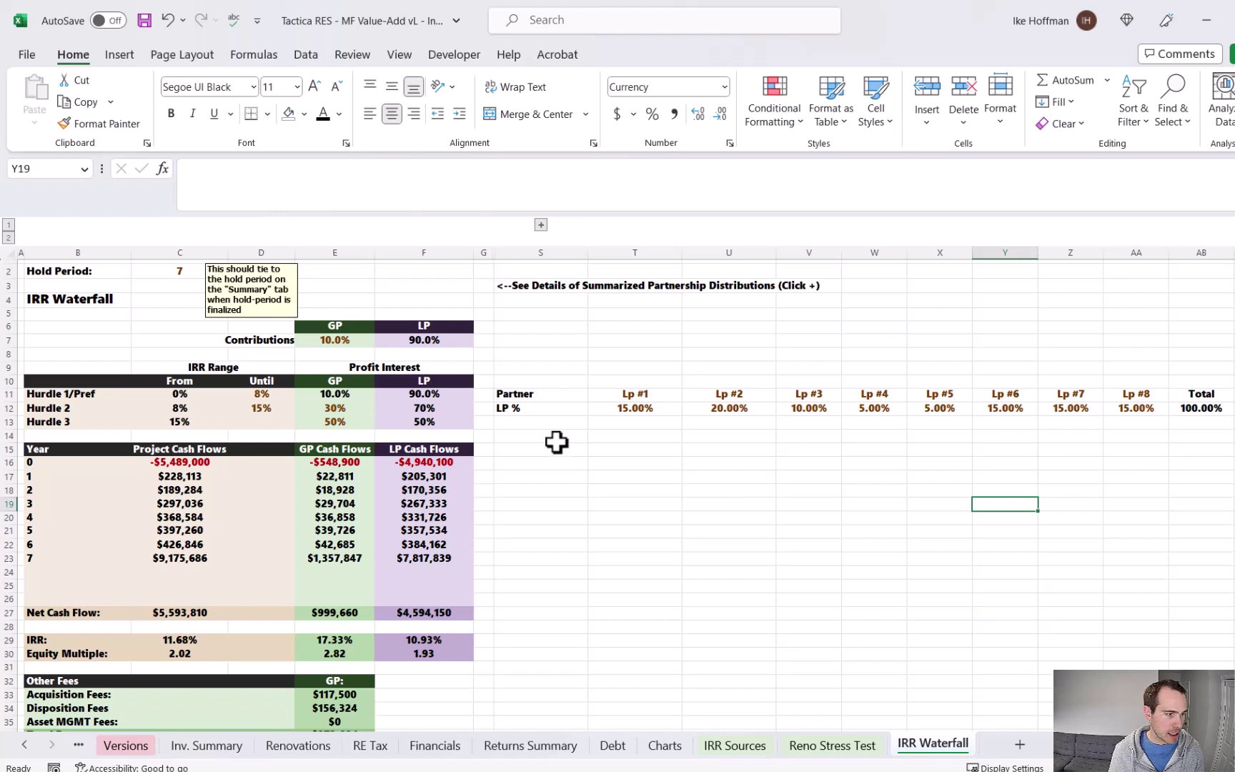
Step: Enter the Year header in S15
left_click(549, 450)
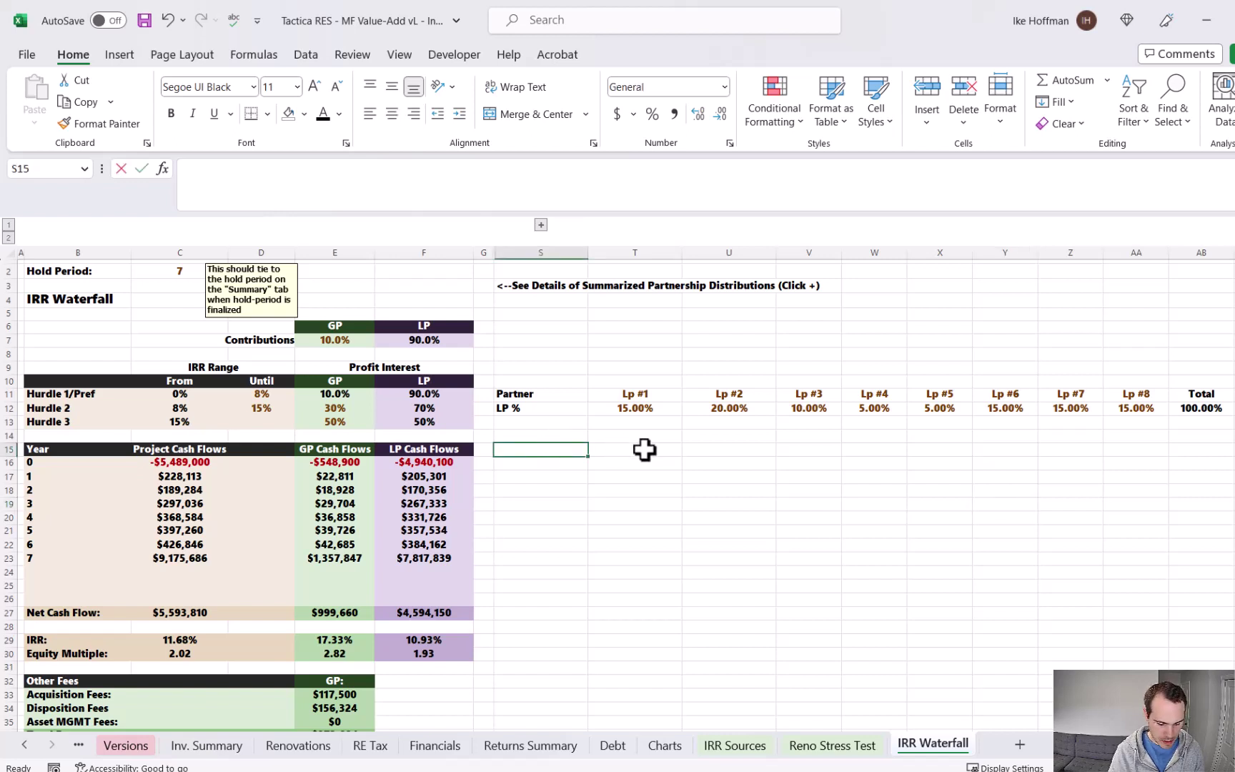
type("year")
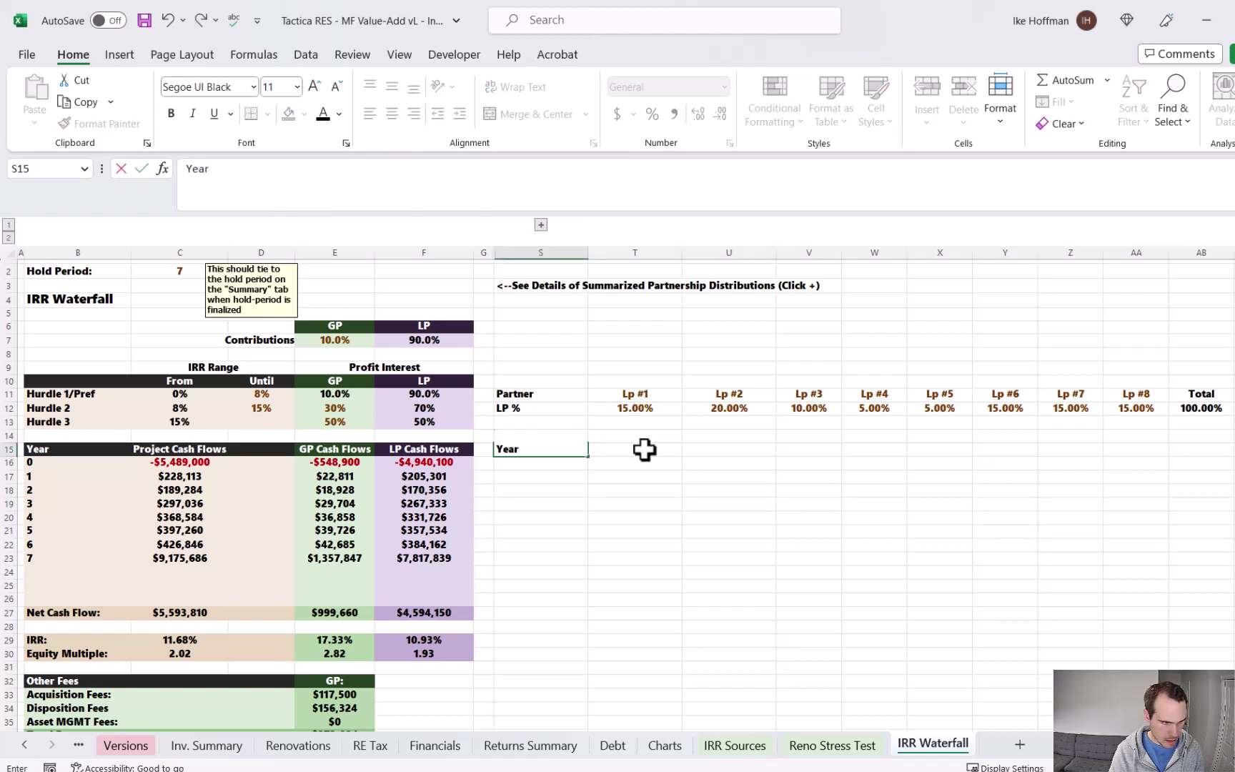
key("Return")
key("ctrl+z")
Step: Link S16 to B16, fill it down to S30, and clear the stray 0 in S28
type("=")
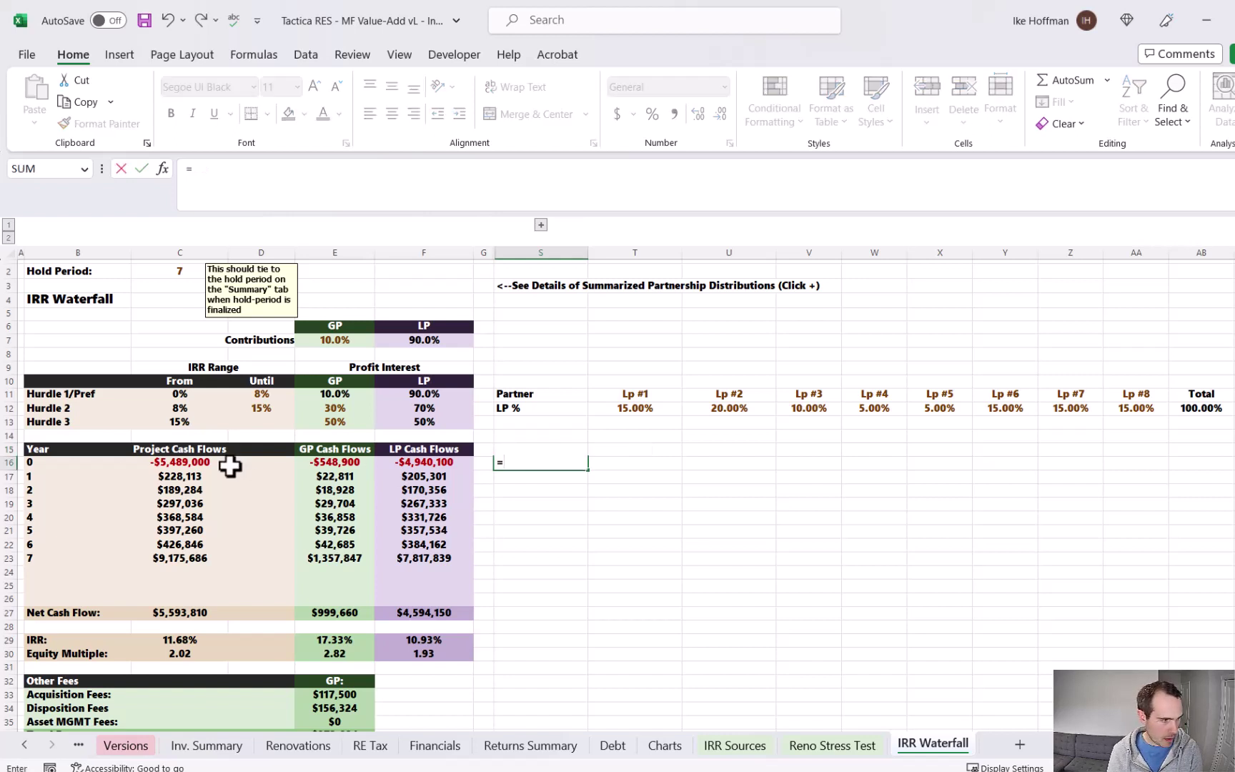
left_click(75, 468)
key("Return")
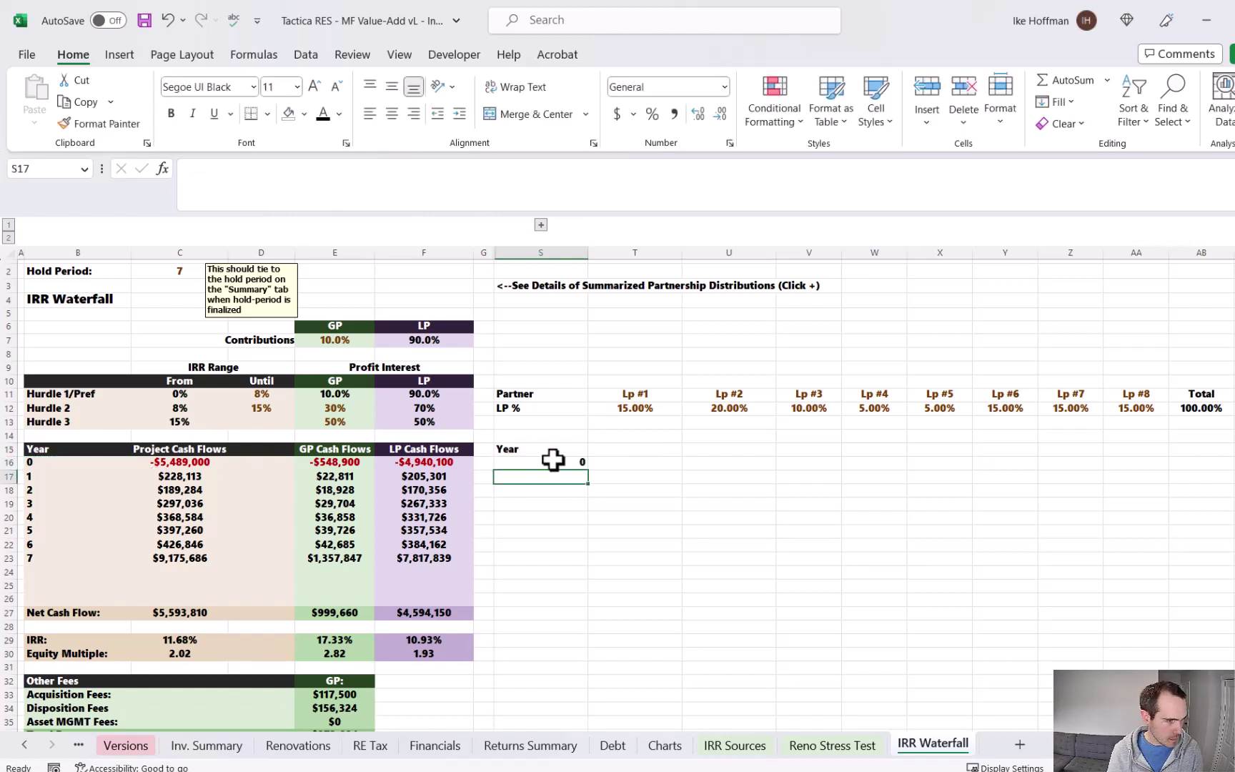
left_click(558, 463)
left_click_drag(588, 470, 557, 664)
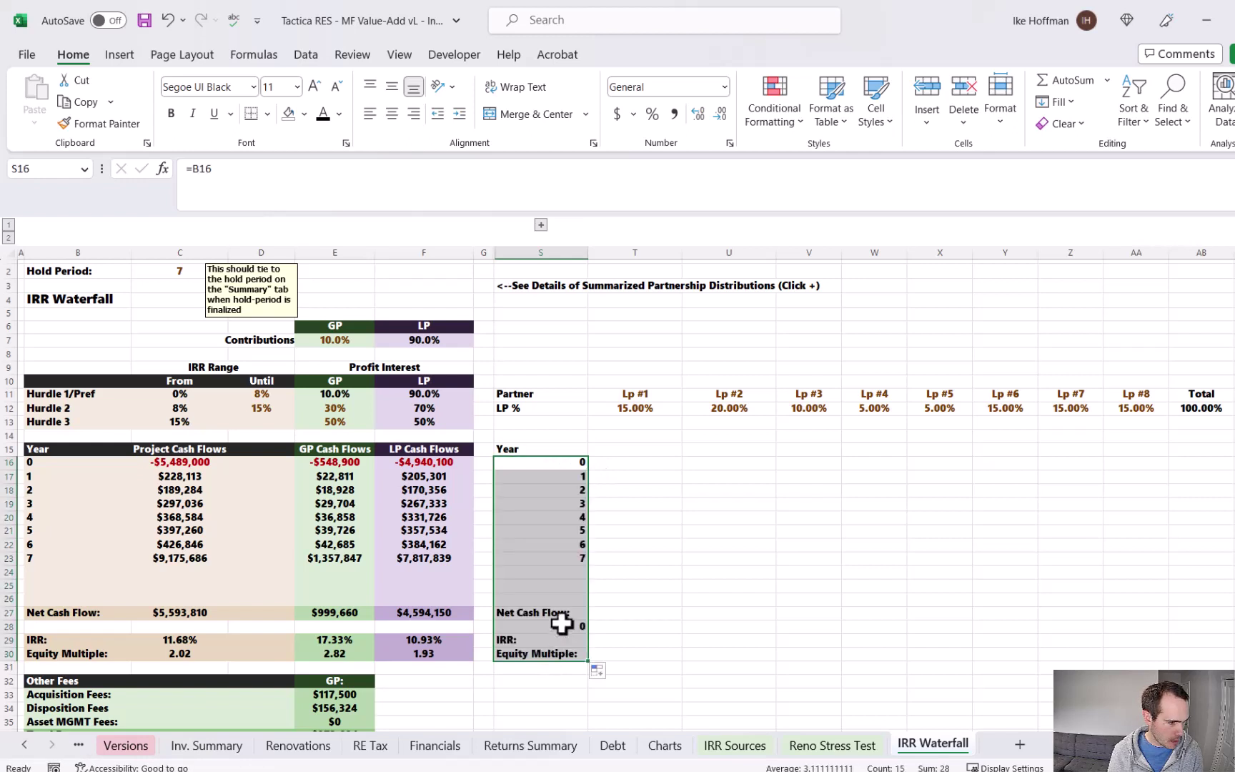
left_click(561, 624)
key("Delete")
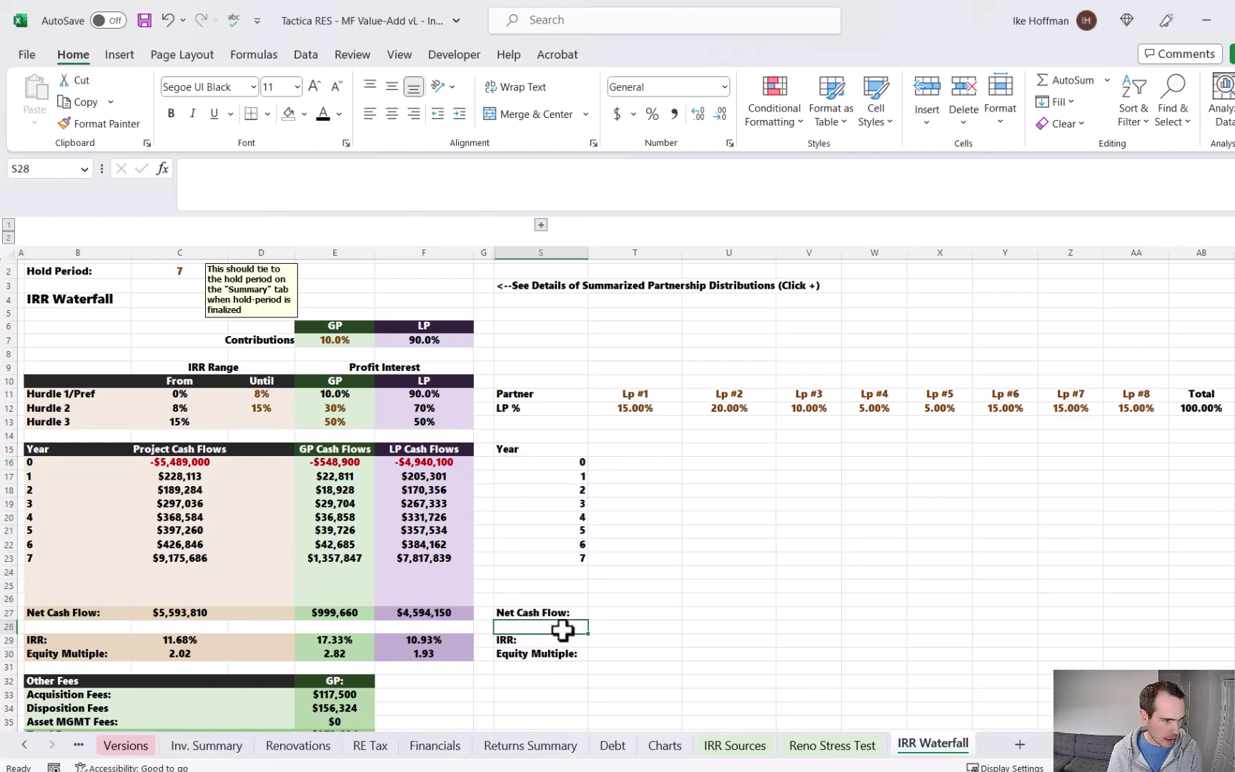
left_click_drag(543, 461, 535, 657)
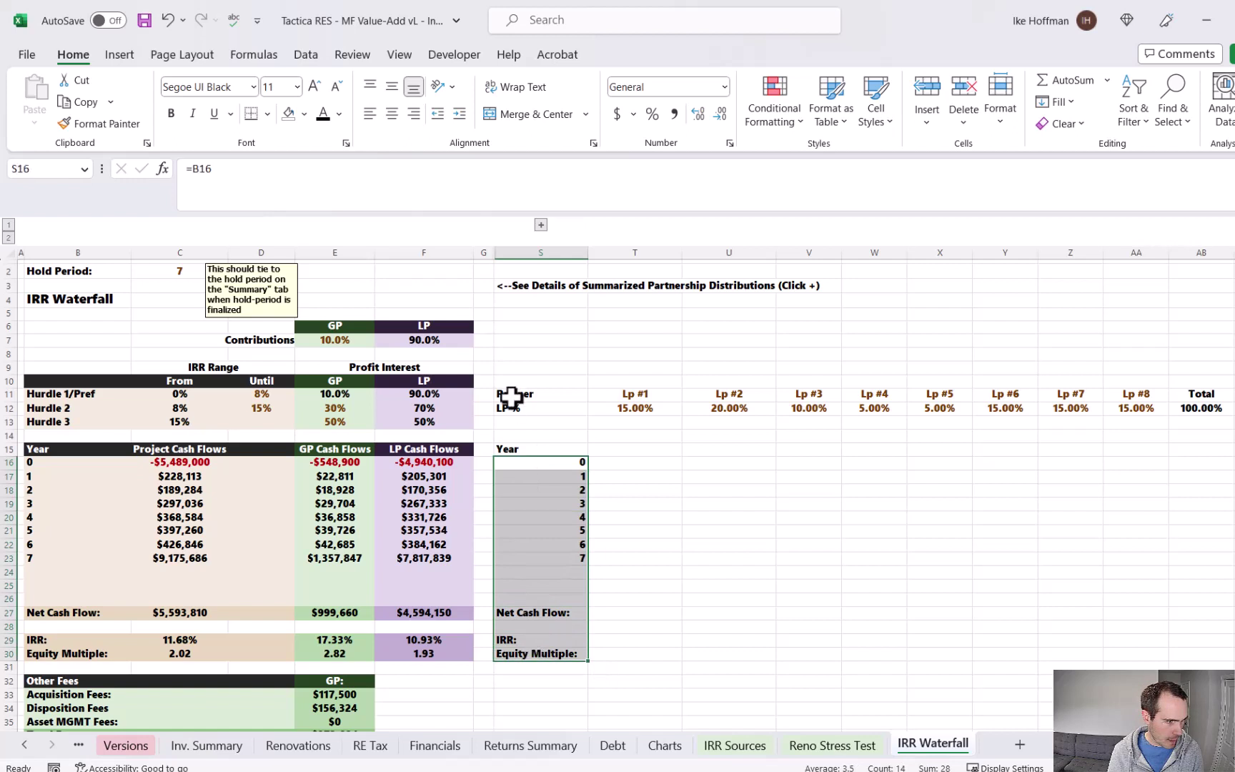
Step: Left-align years 0–7 and paint column F's styling onto the Year column and Partner/LP % labels
left_click(370, 113)
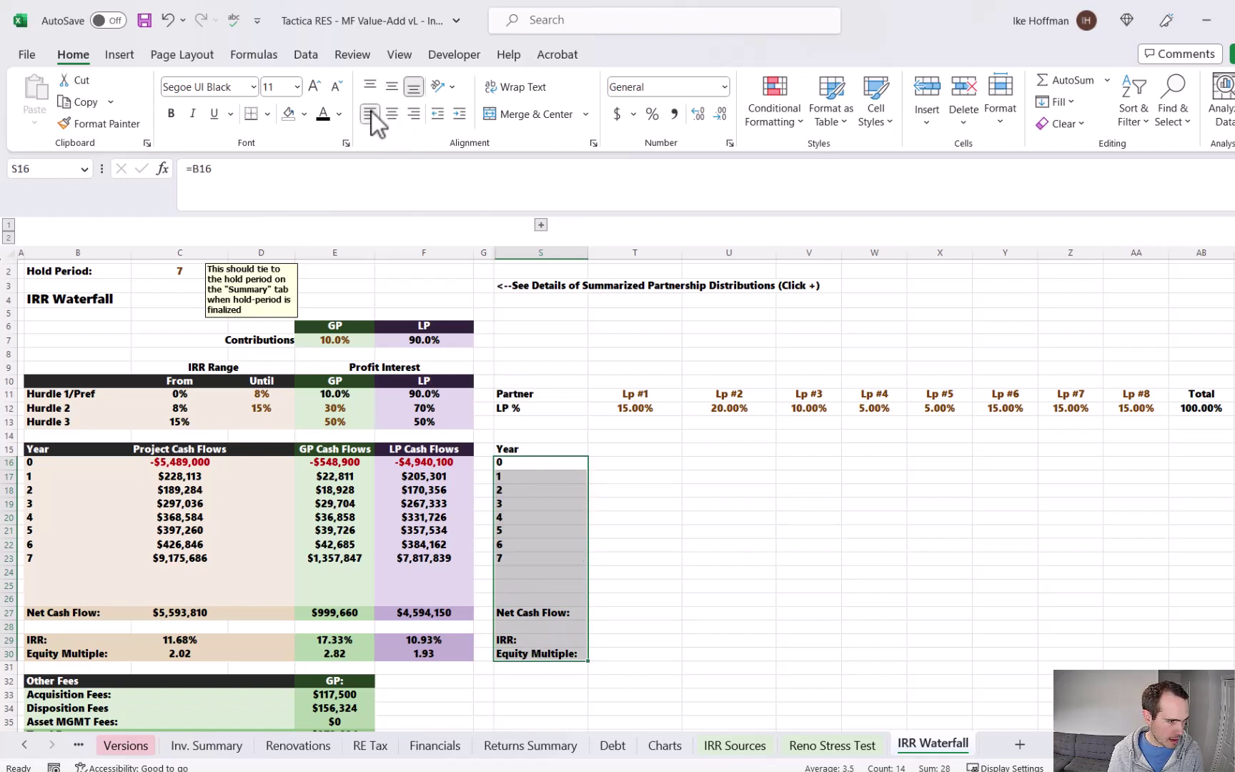
left_click(611, 501)
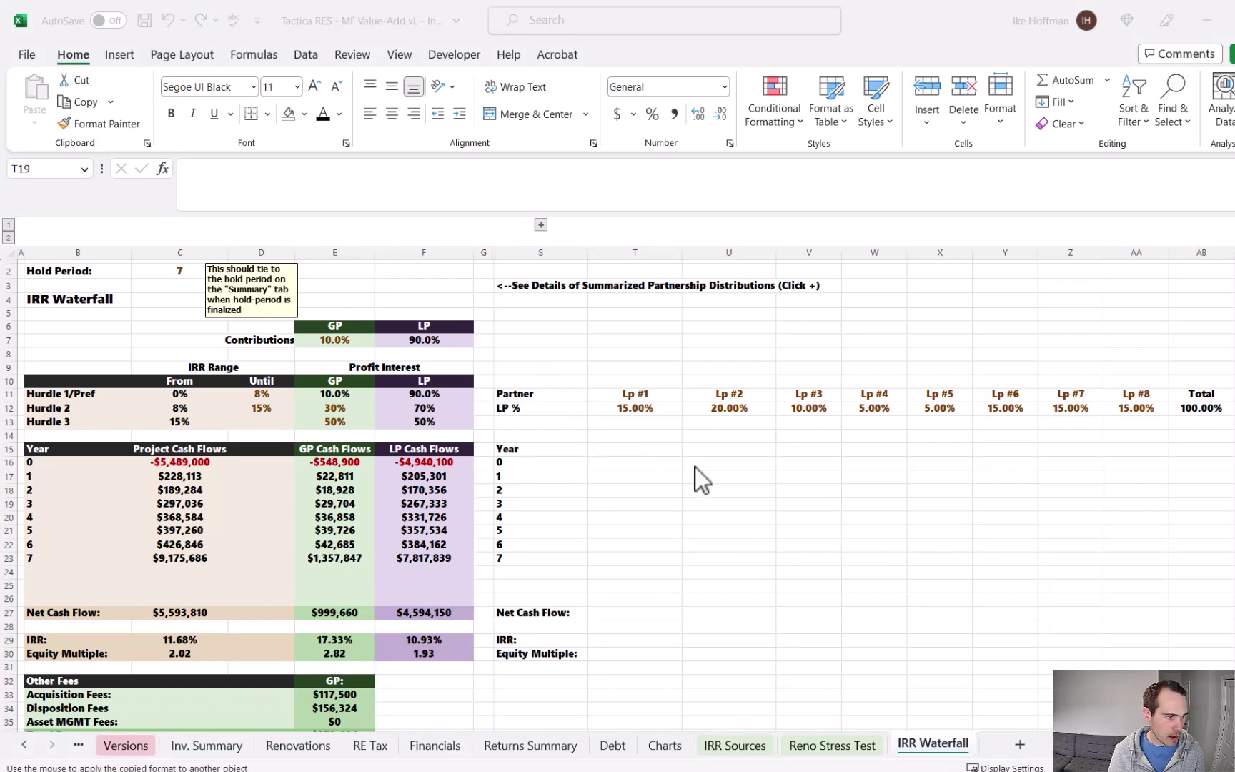
left_click(525, 450)
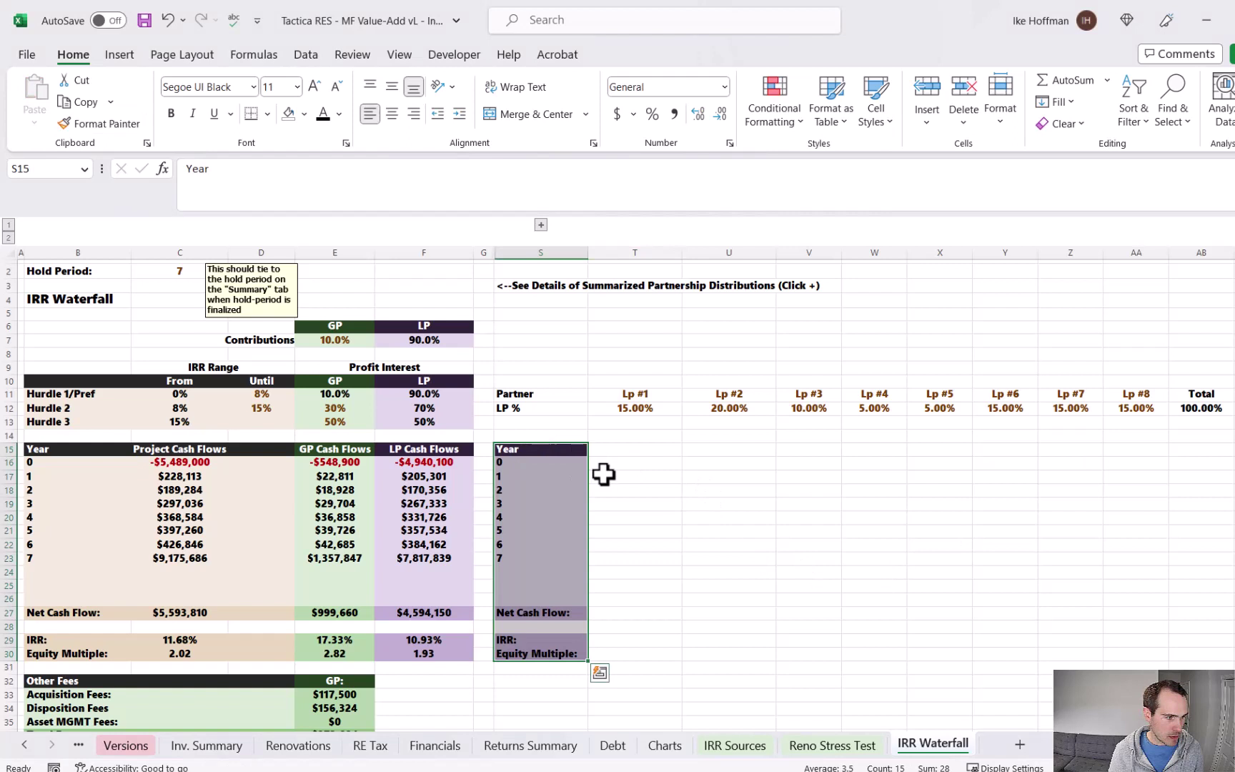
left_click(536, 381)
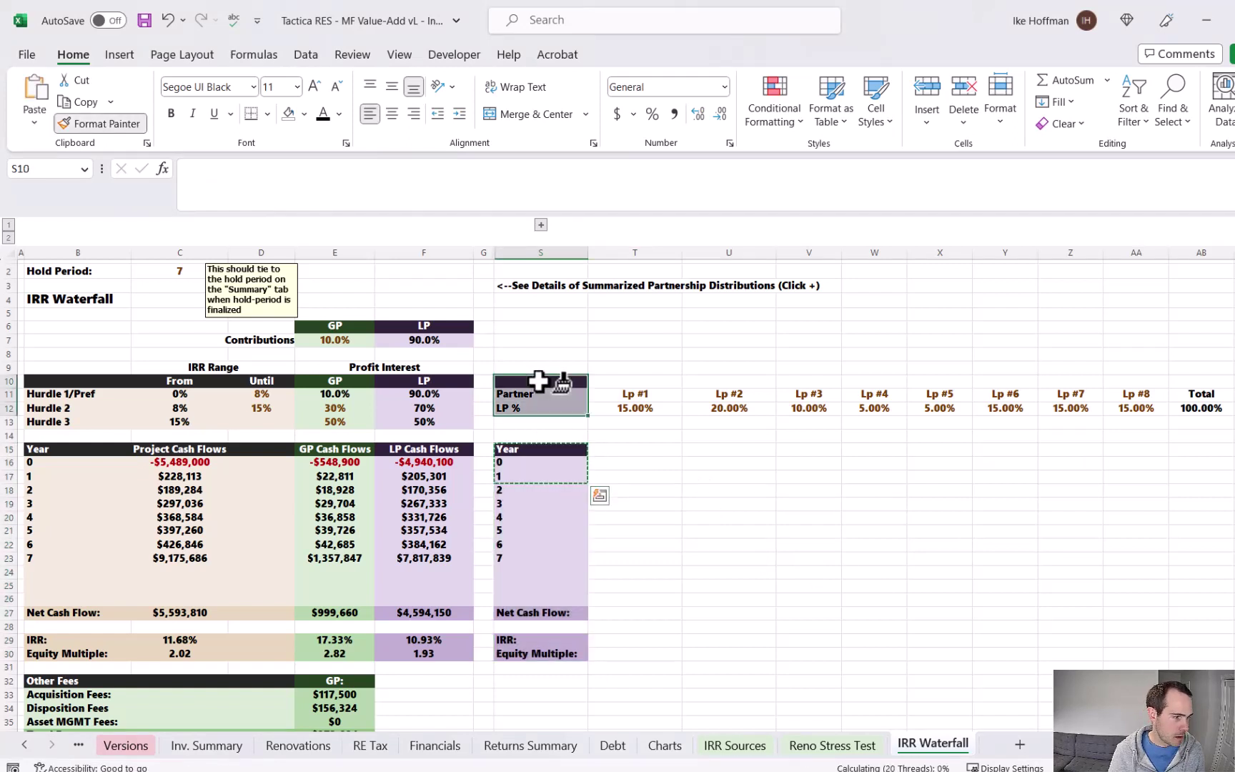
left_click(642, 493)
left_click(631, 465)
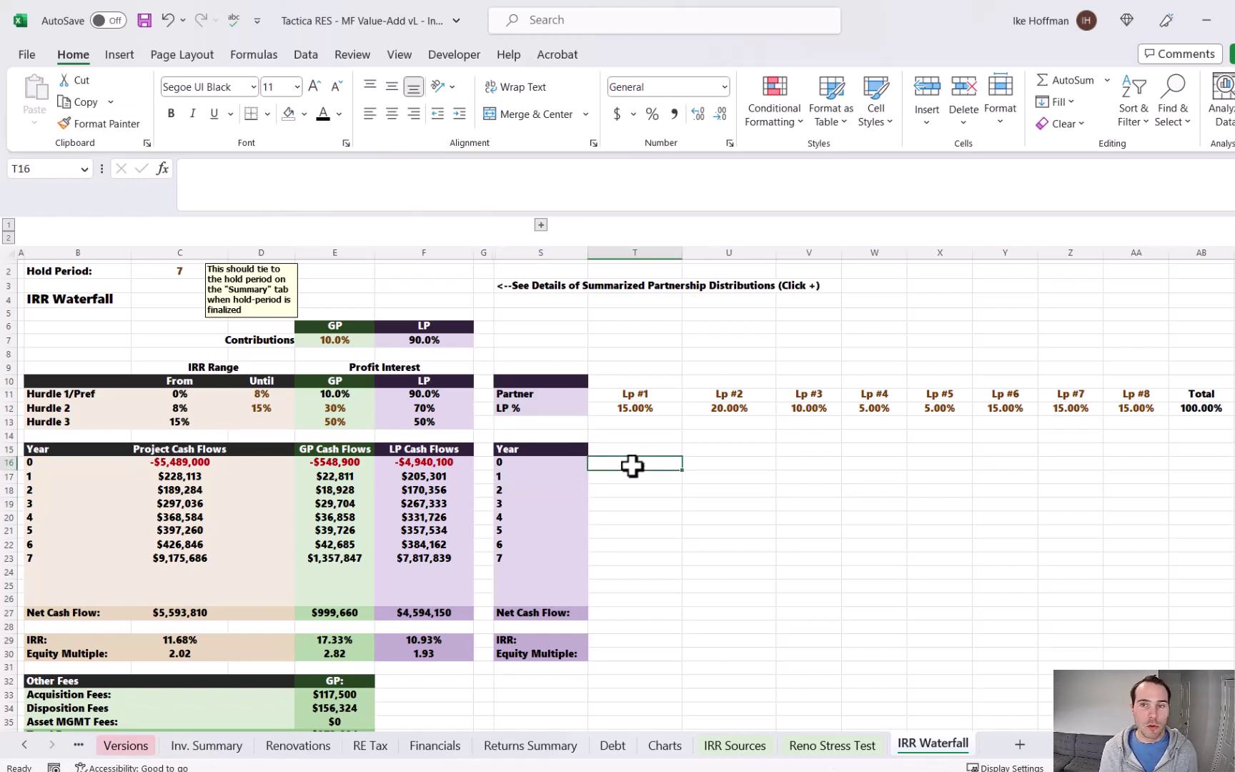
Step: Enter =T$12*$F16 in T16 and fill it across to column AA and down to row 26
type("=")
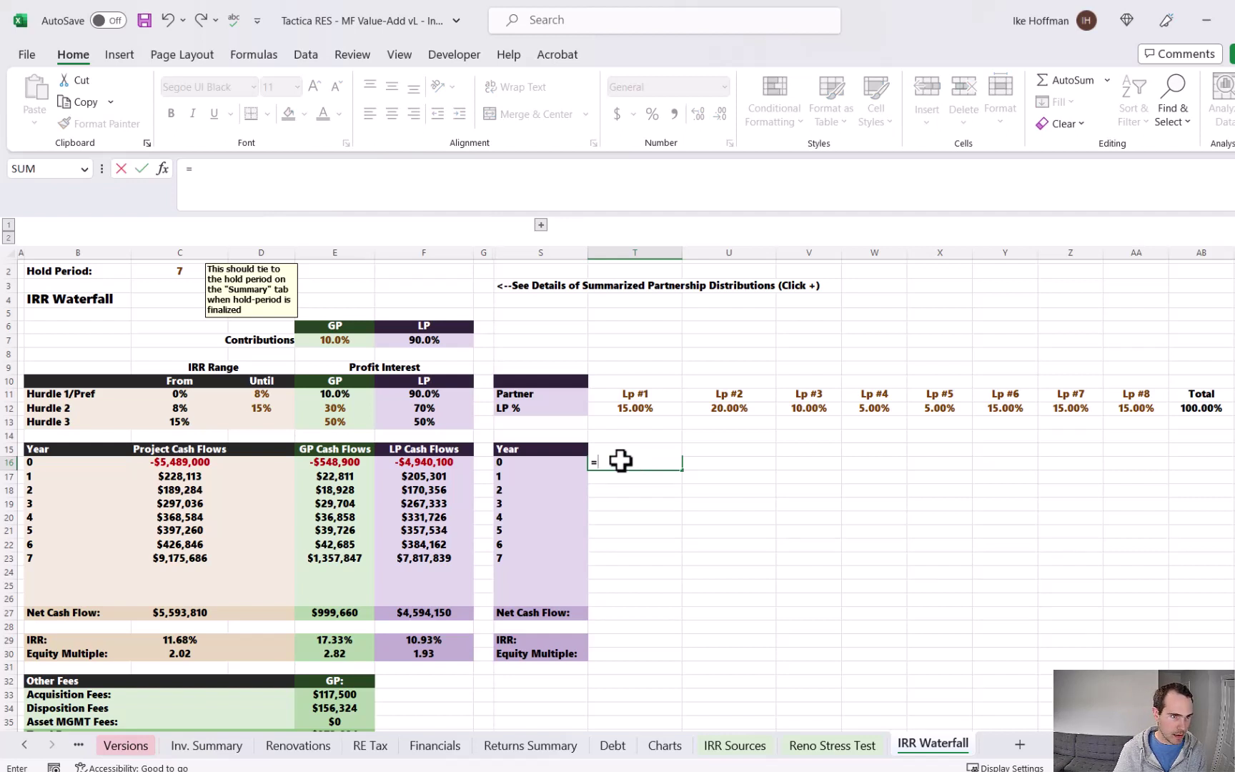
left_click(633, 408)
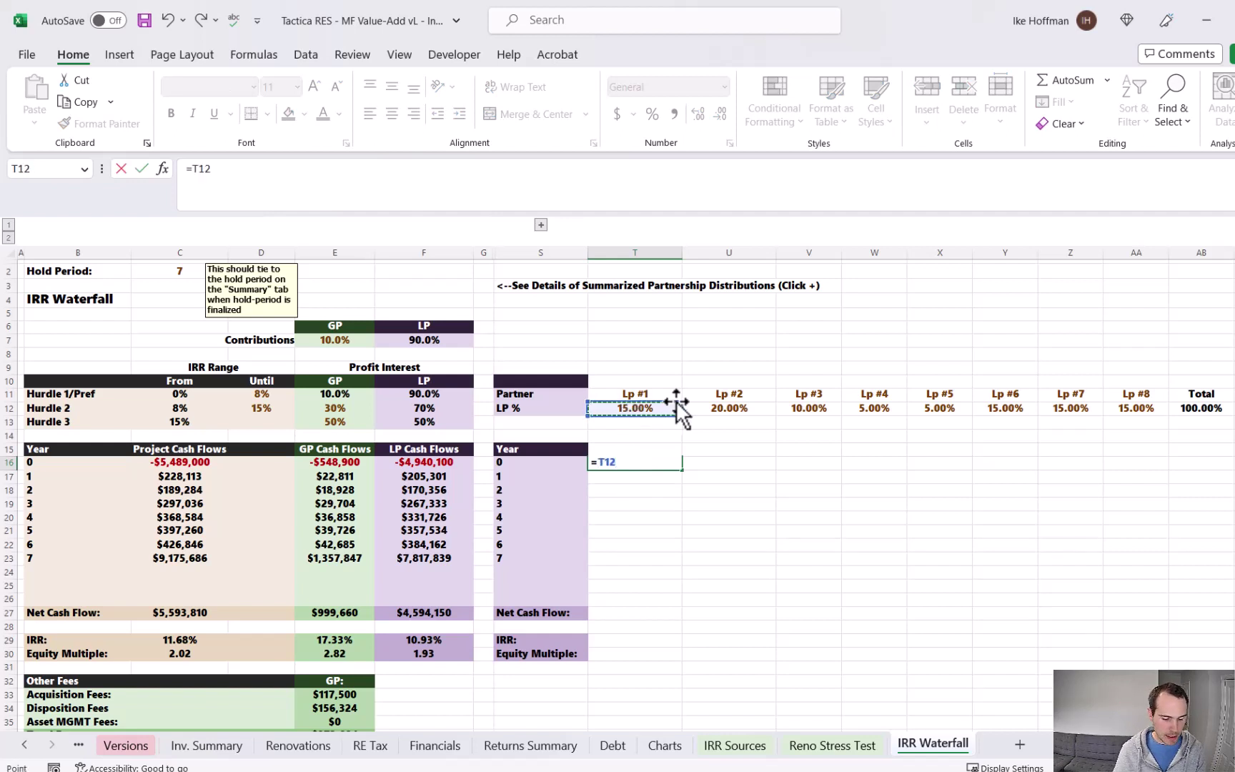
key("F4")
key("F4")
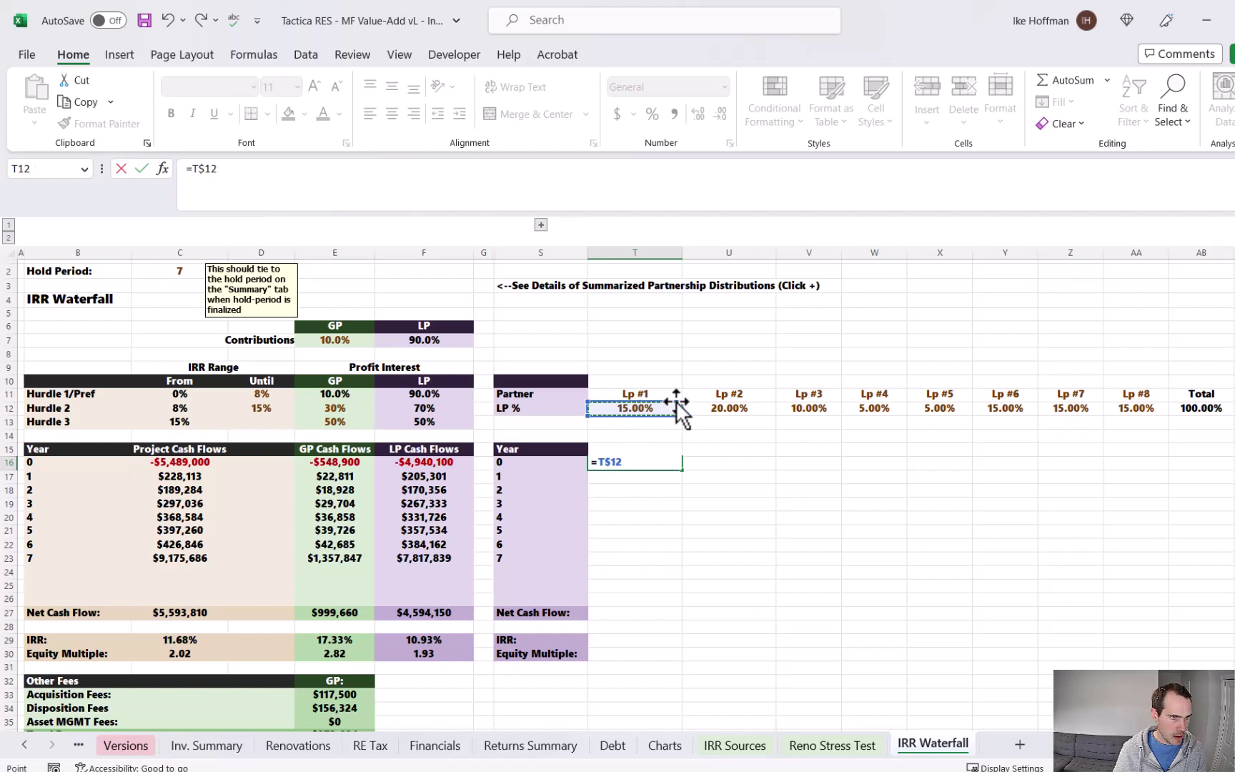
type("*")
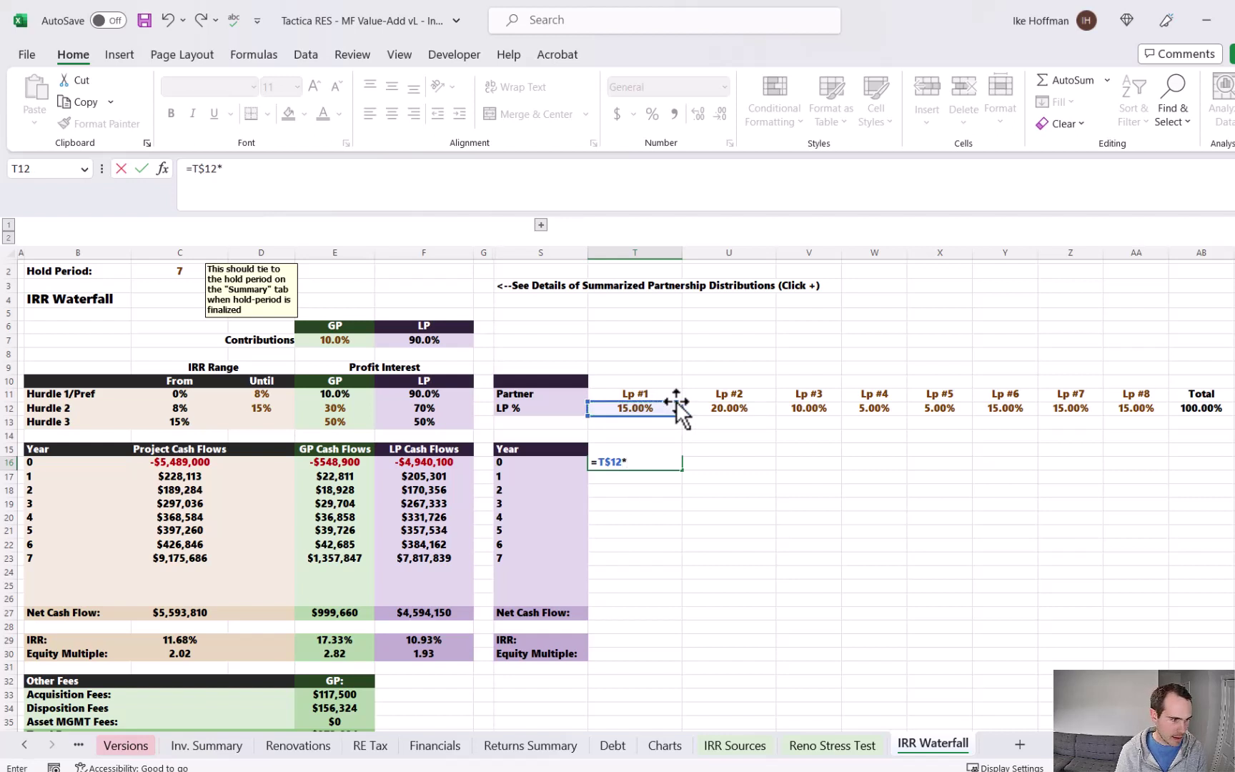
left_click(450, 463)
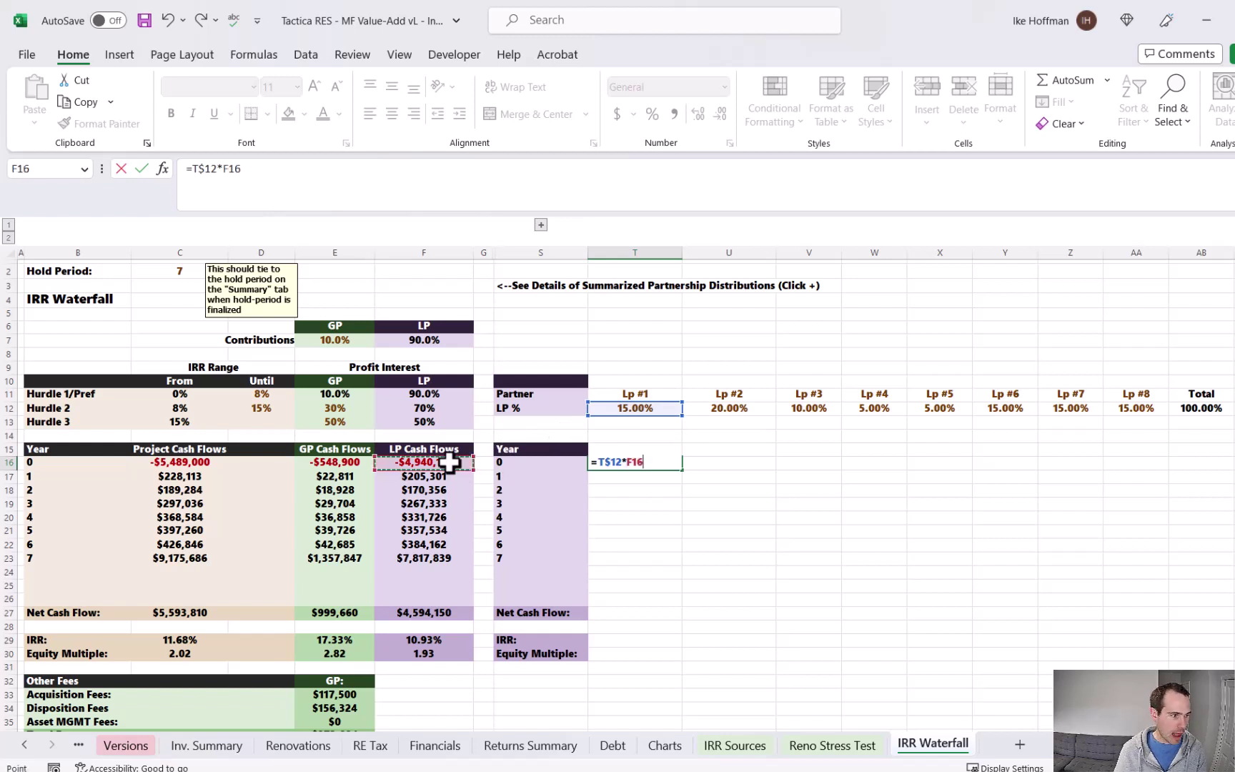
key("F4")
key("F4")
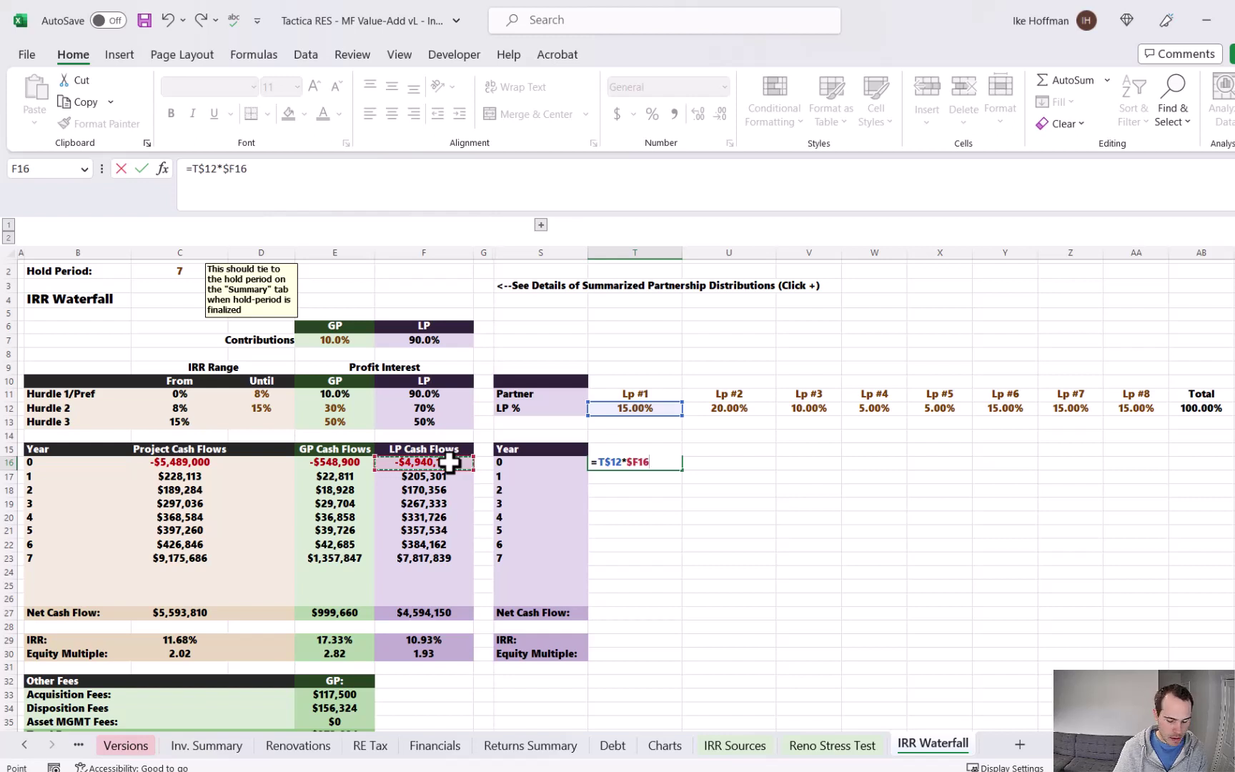
key("Return")
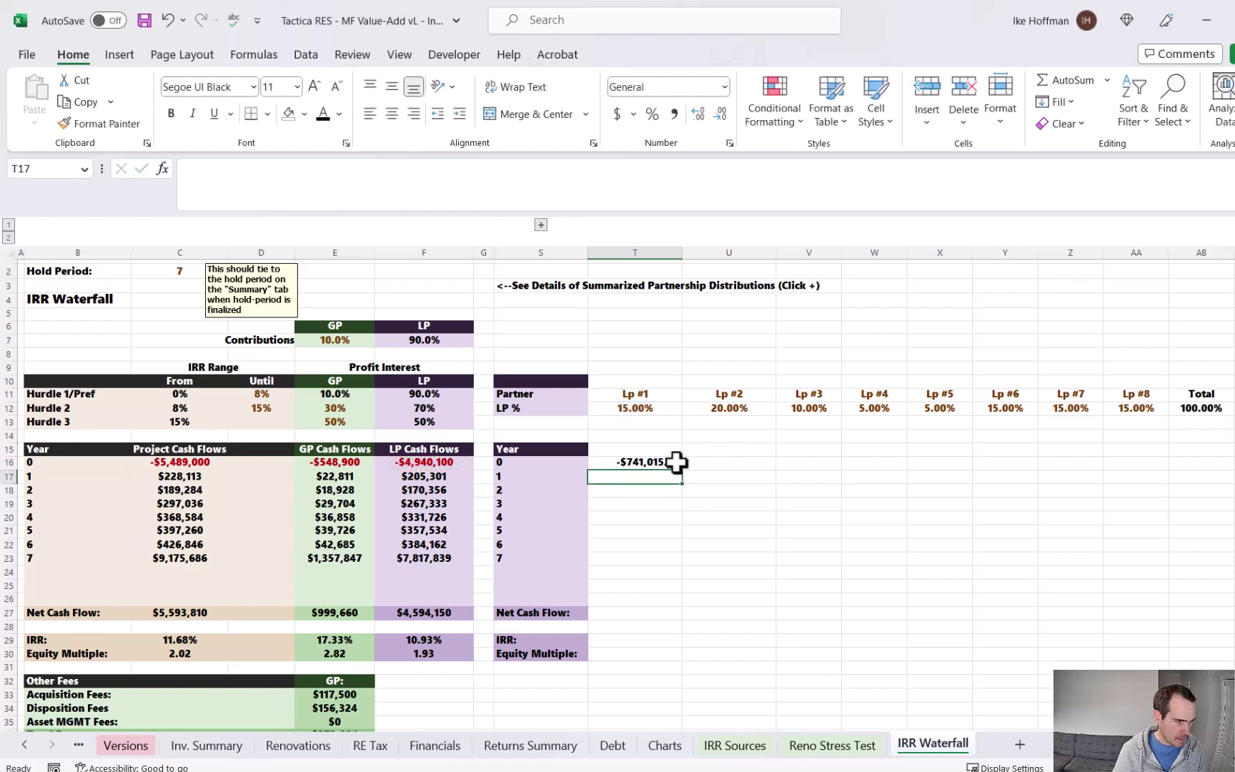
left_click(674, 464)
left_click_drag(684, 473, 1160, 605)
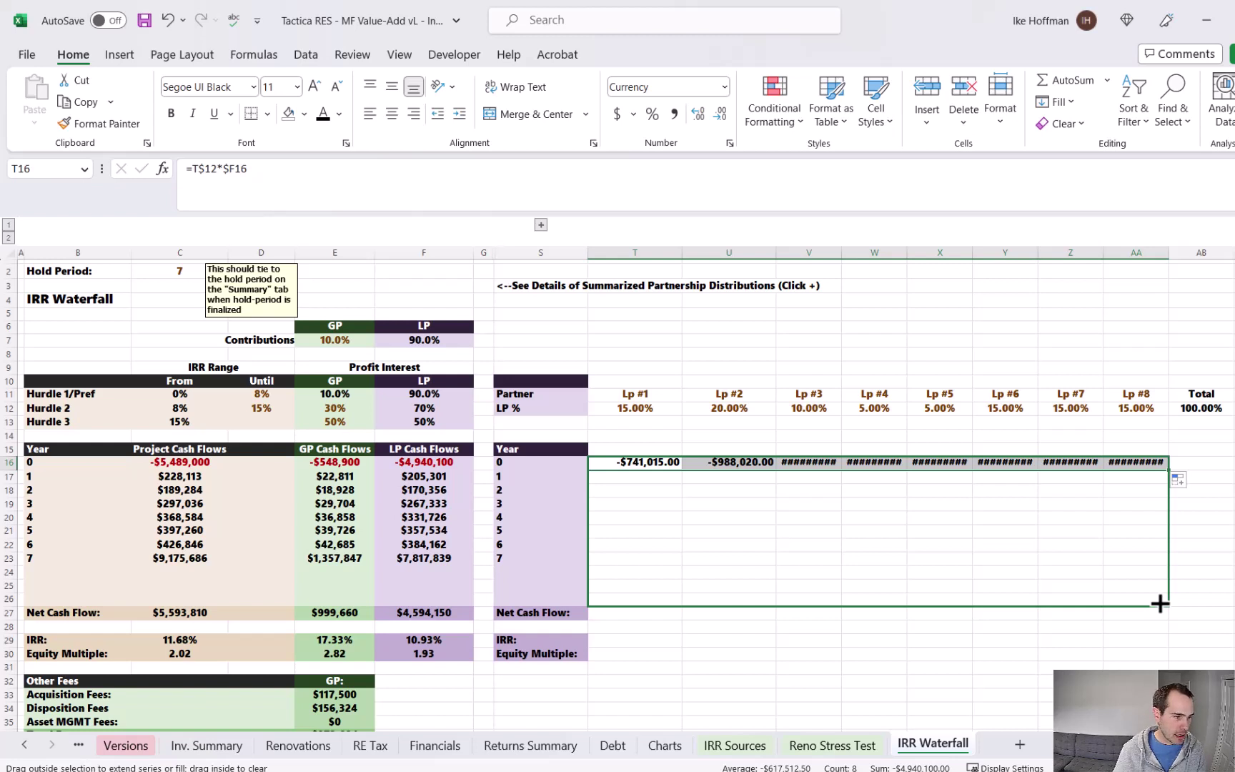
left_click_drag(1160, 604, 1159, 602)
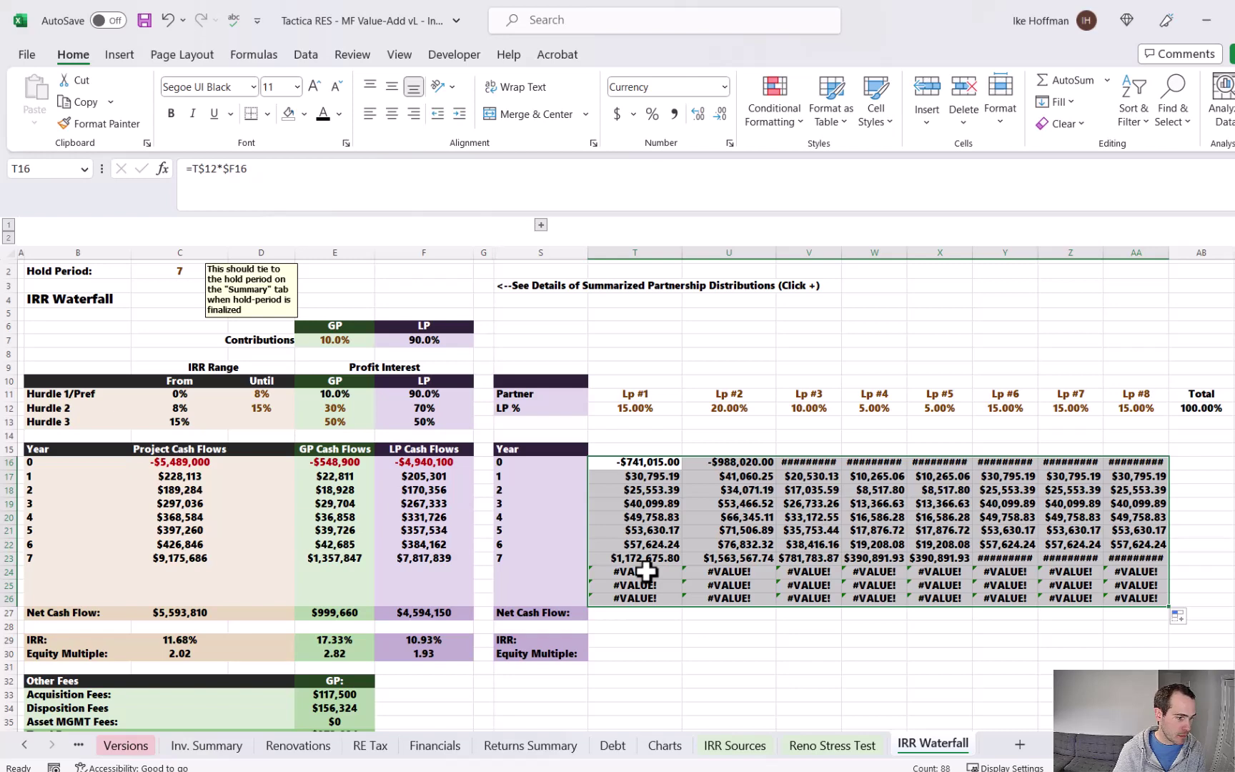
Step: Change T16 to =IFERROR(T$12*$F16,"") and copy it over T16:AA26
left_click(630, 466)
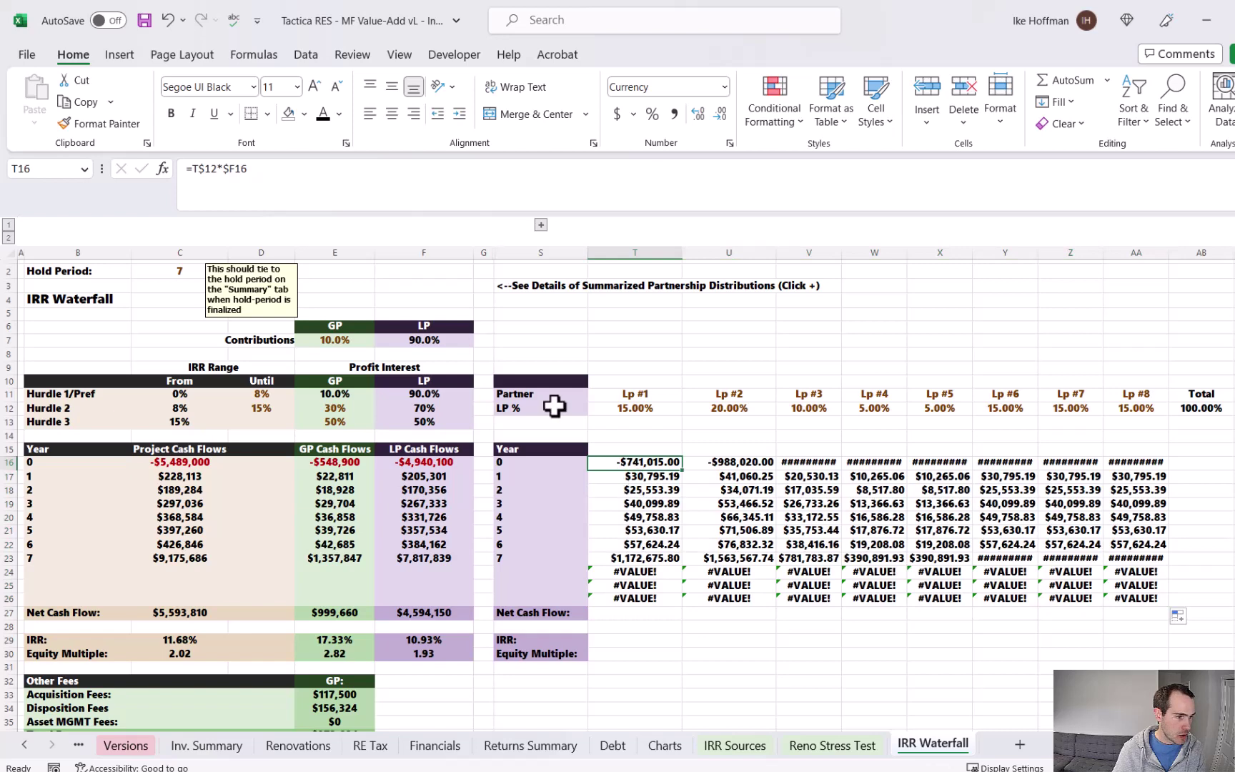
left_click(198, 168)
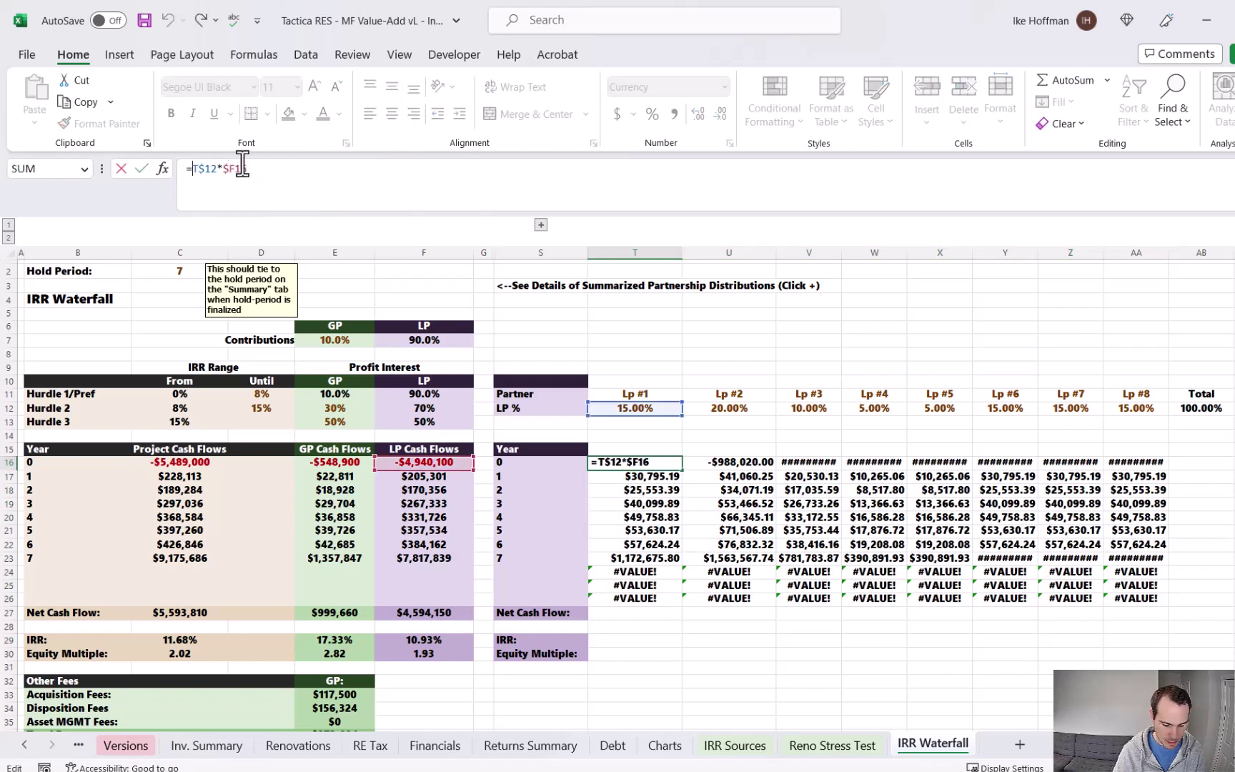
type("ifer")
key("Tab")
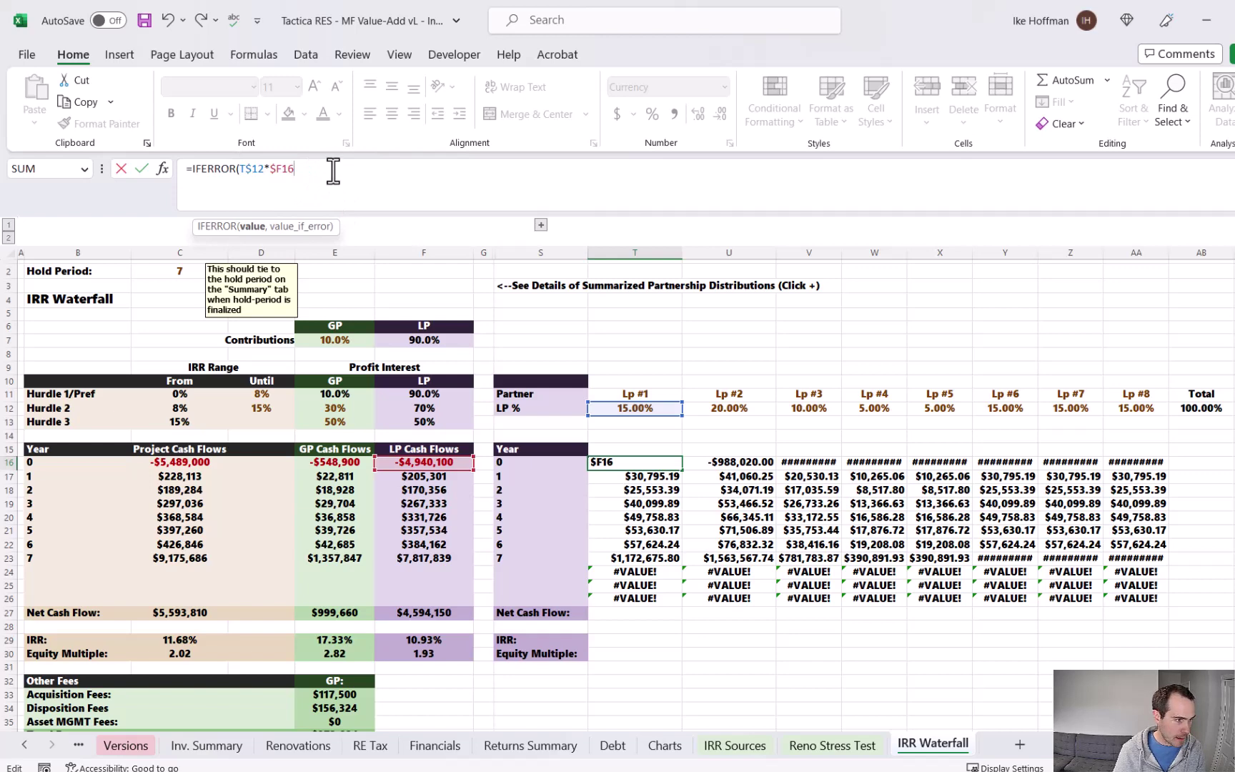
type(",\"\")")
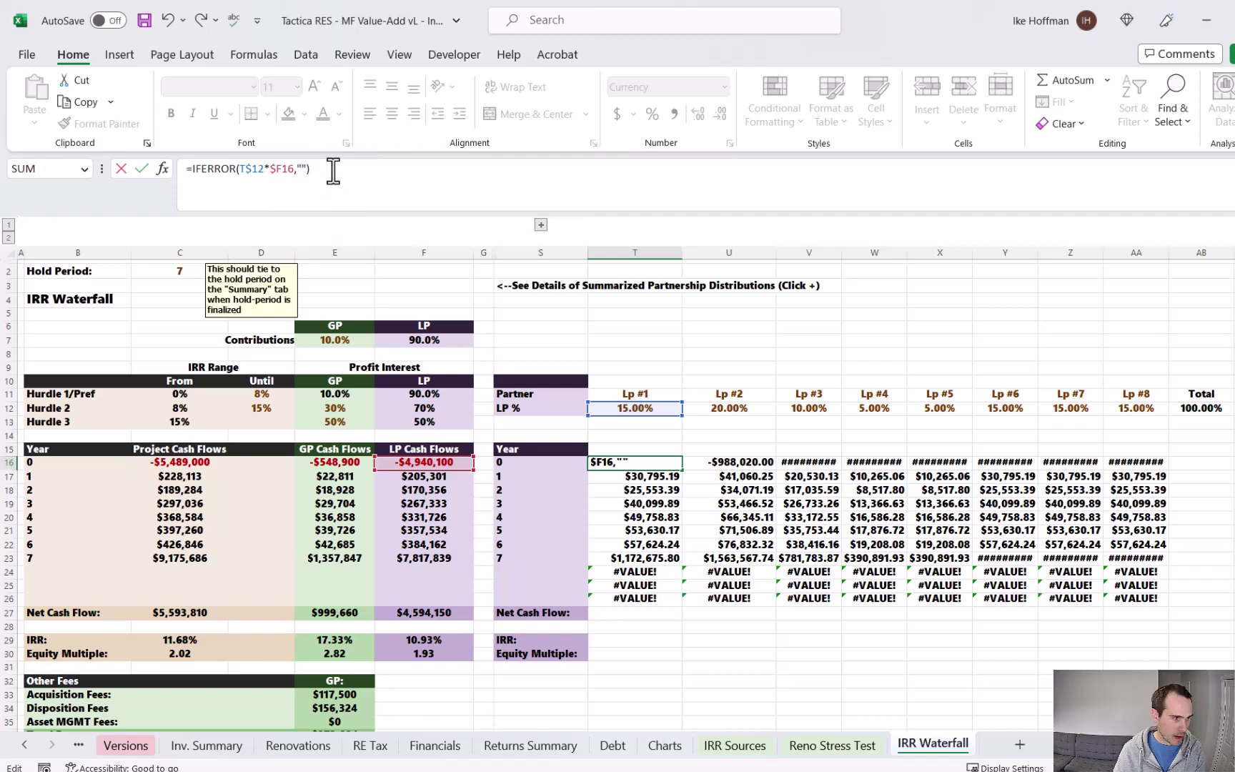
key("Return")
left_click(665, 462)
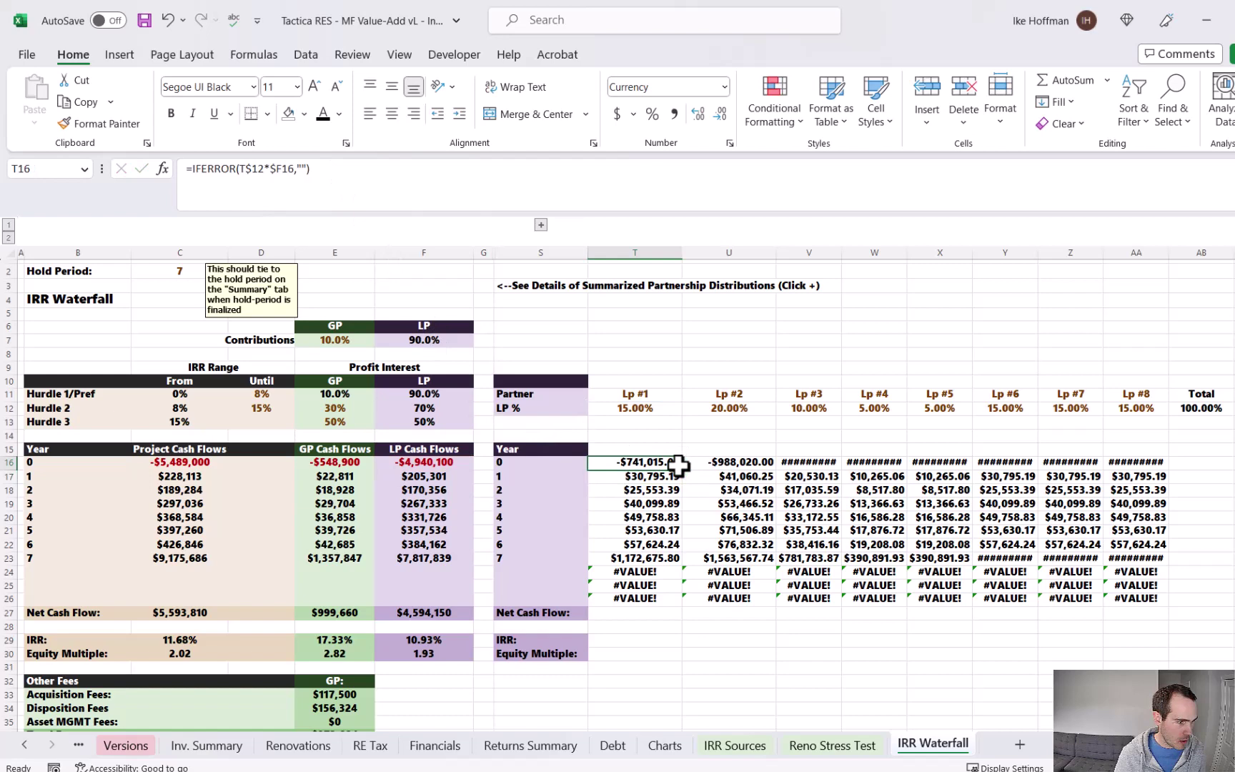
left_click_drag(682, 469, 1177, 608)
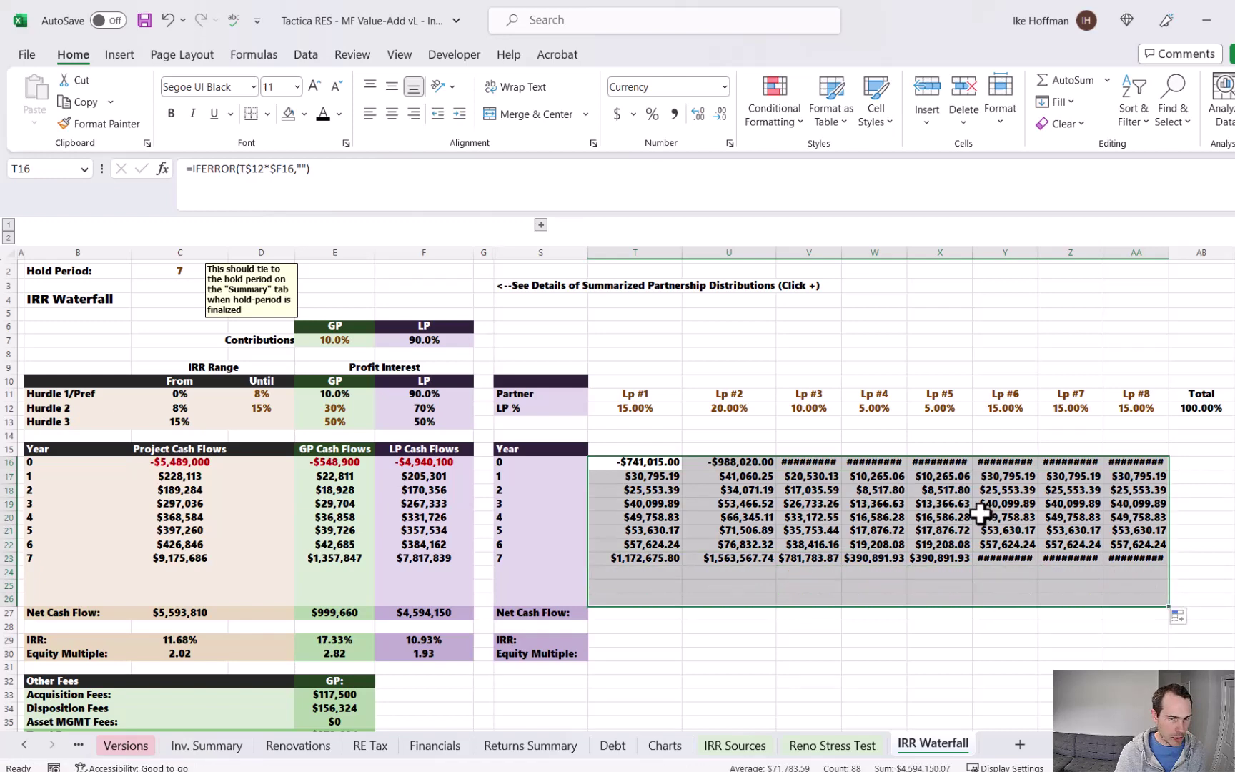
Step: Link T15:AA15 to the Lp #1–Lp #8 headers with =T11 and centre columns T:AA
left_click(649, 446)
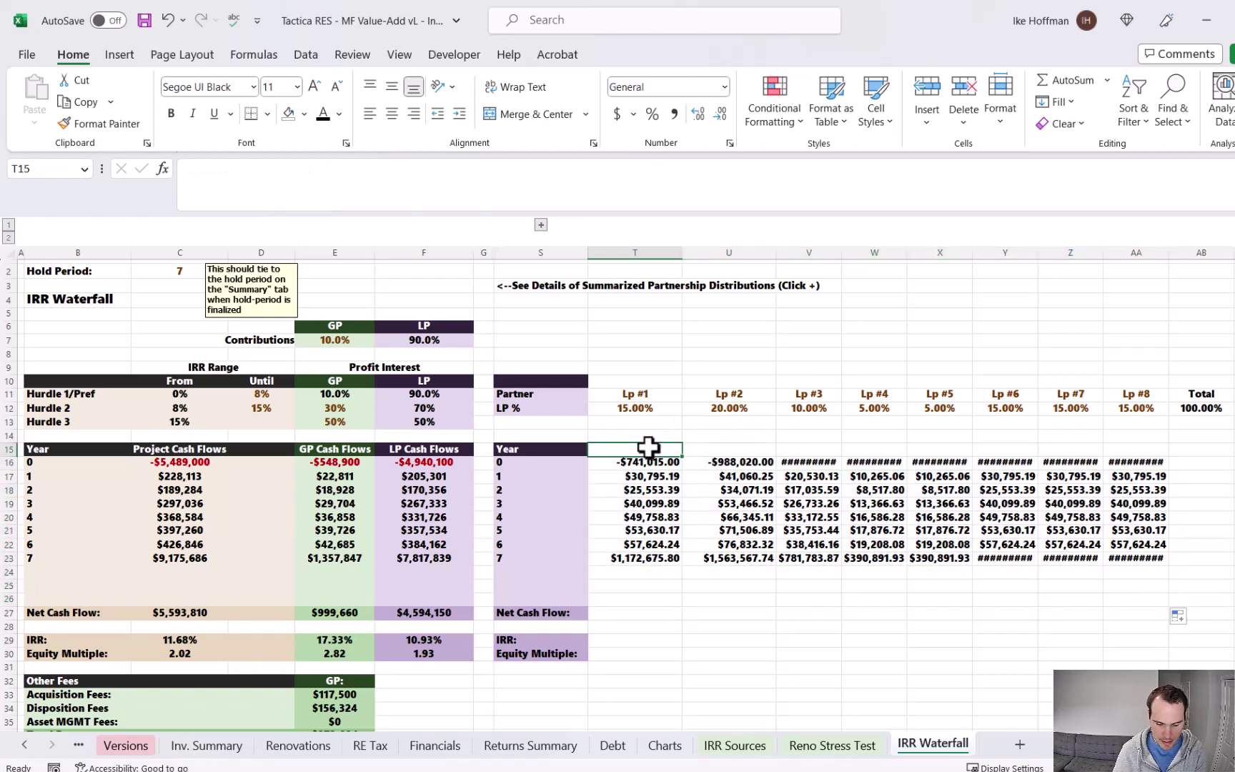
type("=")
left_click(643, 393)
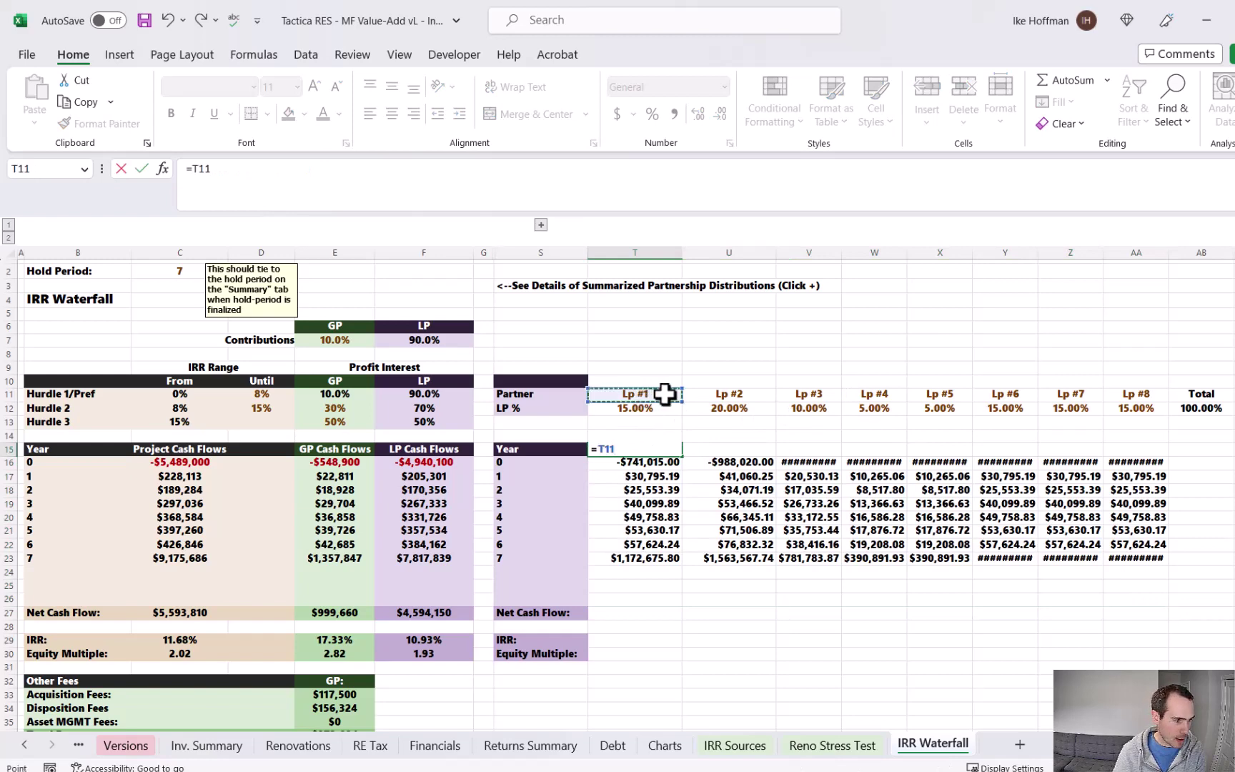
key("Return")
left_click(658, 449)
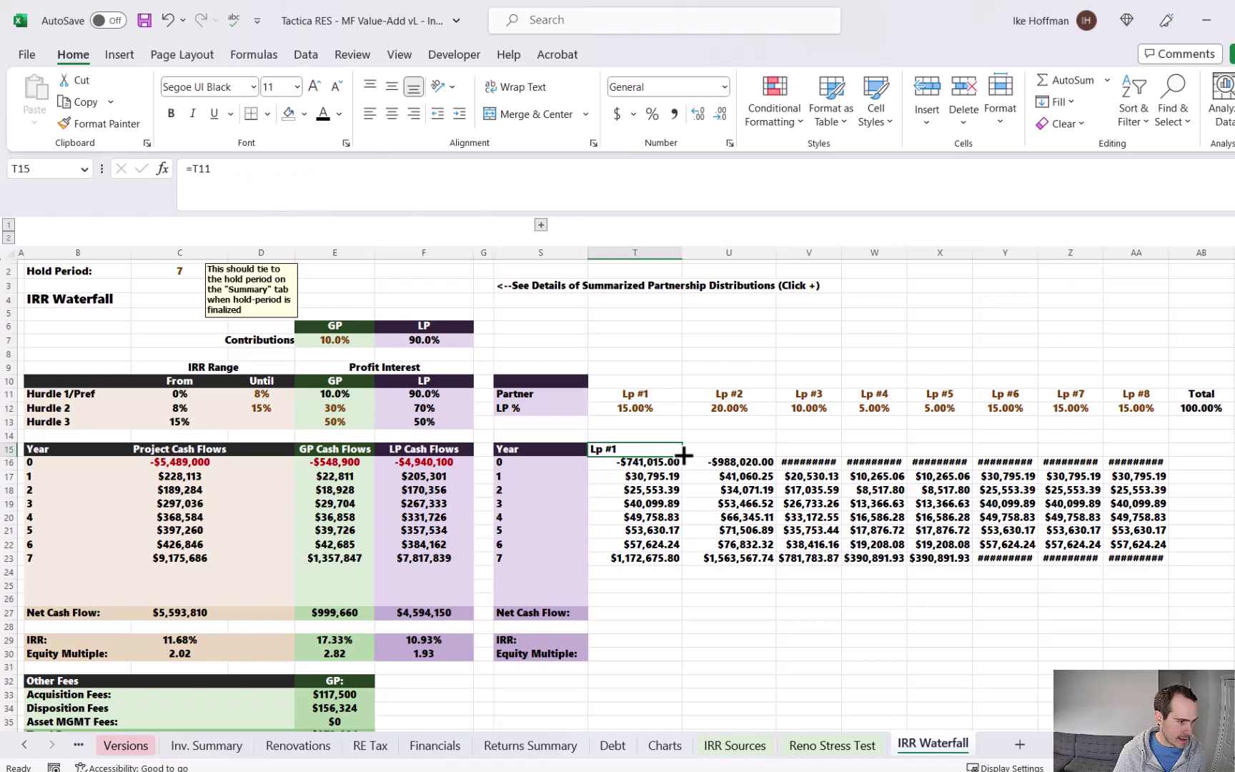
left_click_drag(684, 455, 910, 447)
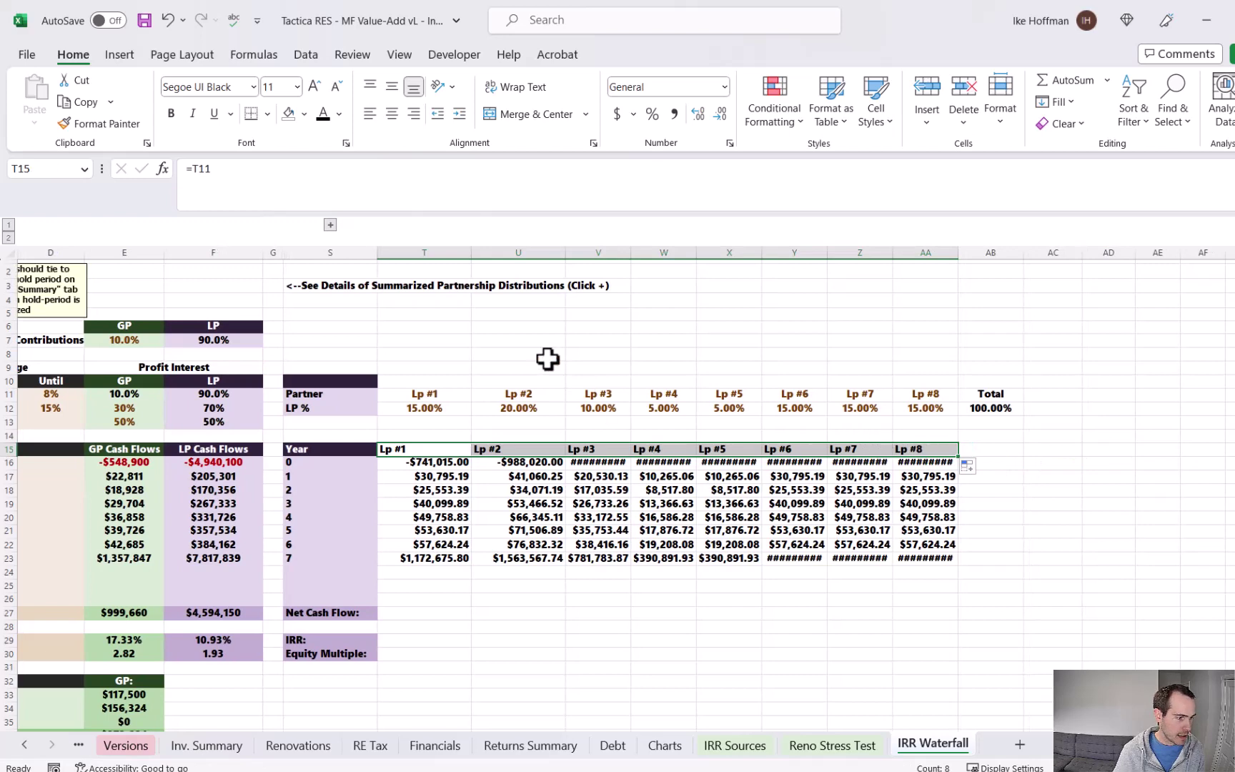
left_click(427, 254)
left_click(938, 244, "shift")
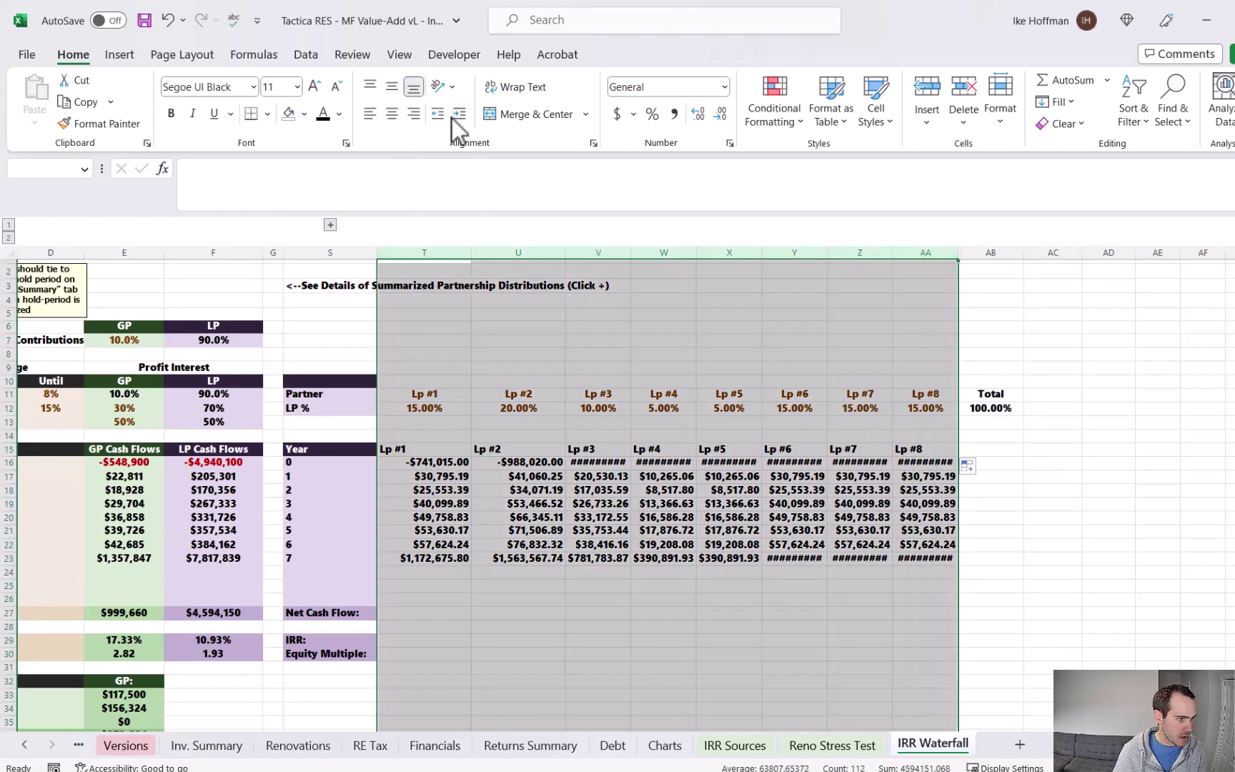
left_click(392, 114)
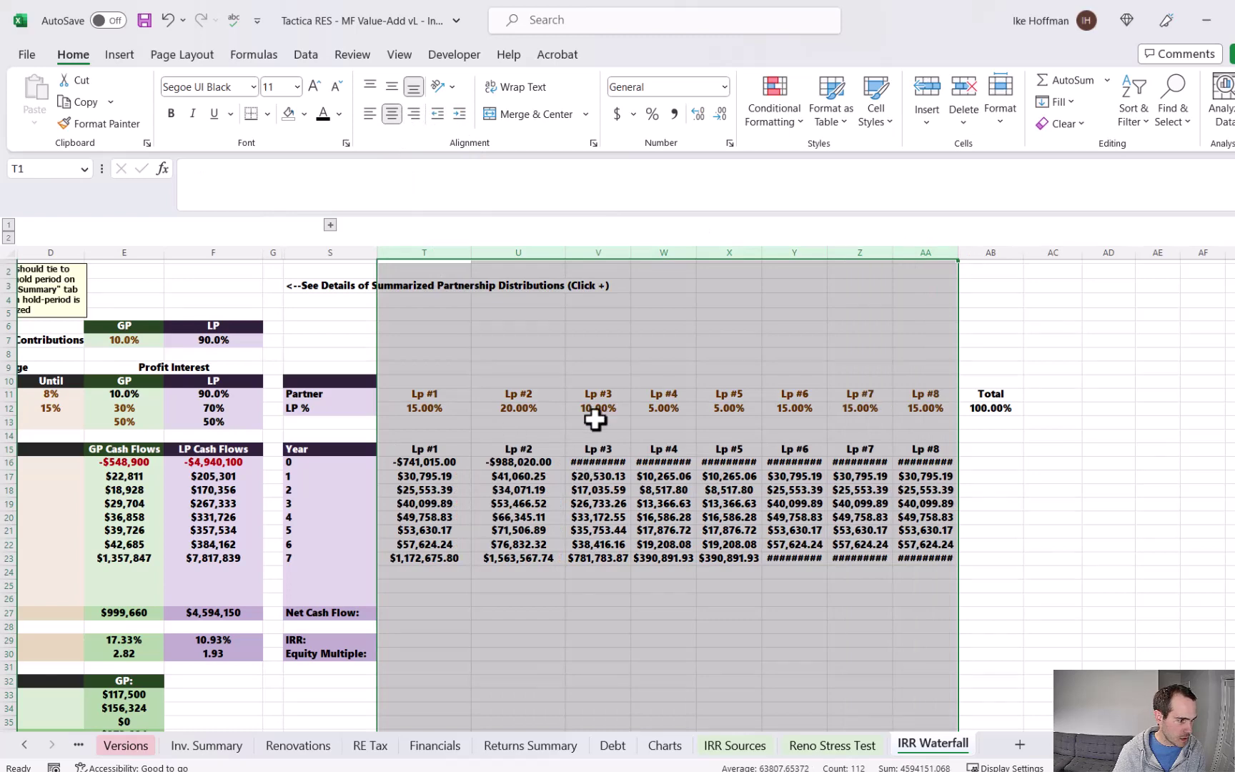
Step: Format T16:AA26 as whole-dollar currency and paint the purple table styling onto the grid
left_click(450, 463)
left_click_drag(451, 463, 935, 601)
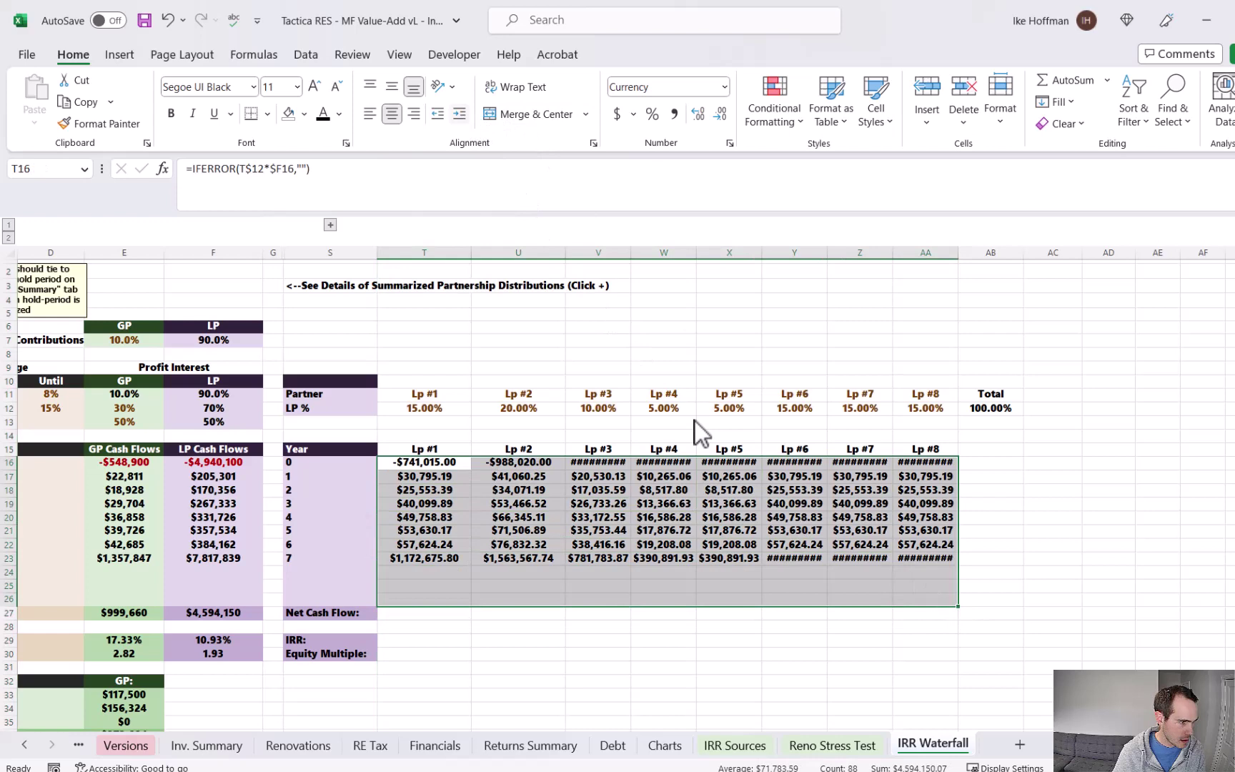
key("alt+h")
key("f")
key("p")
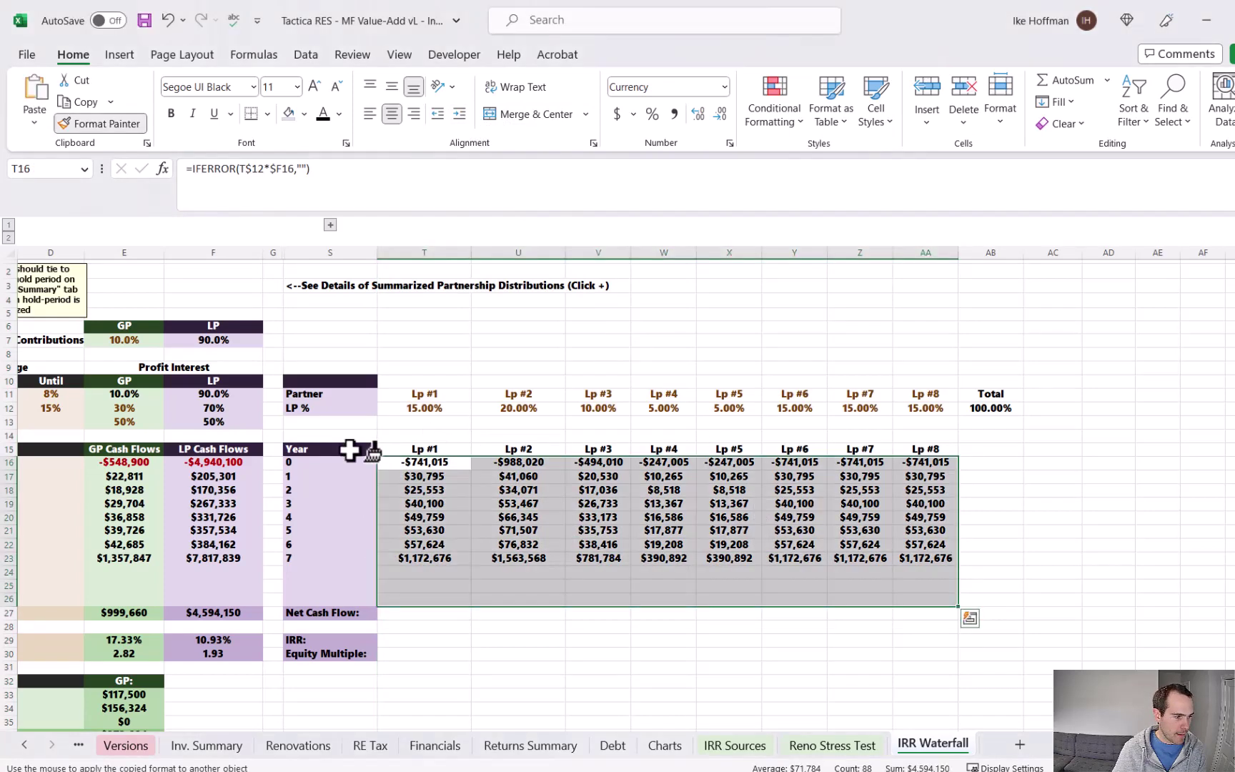
left_click(351, 449)
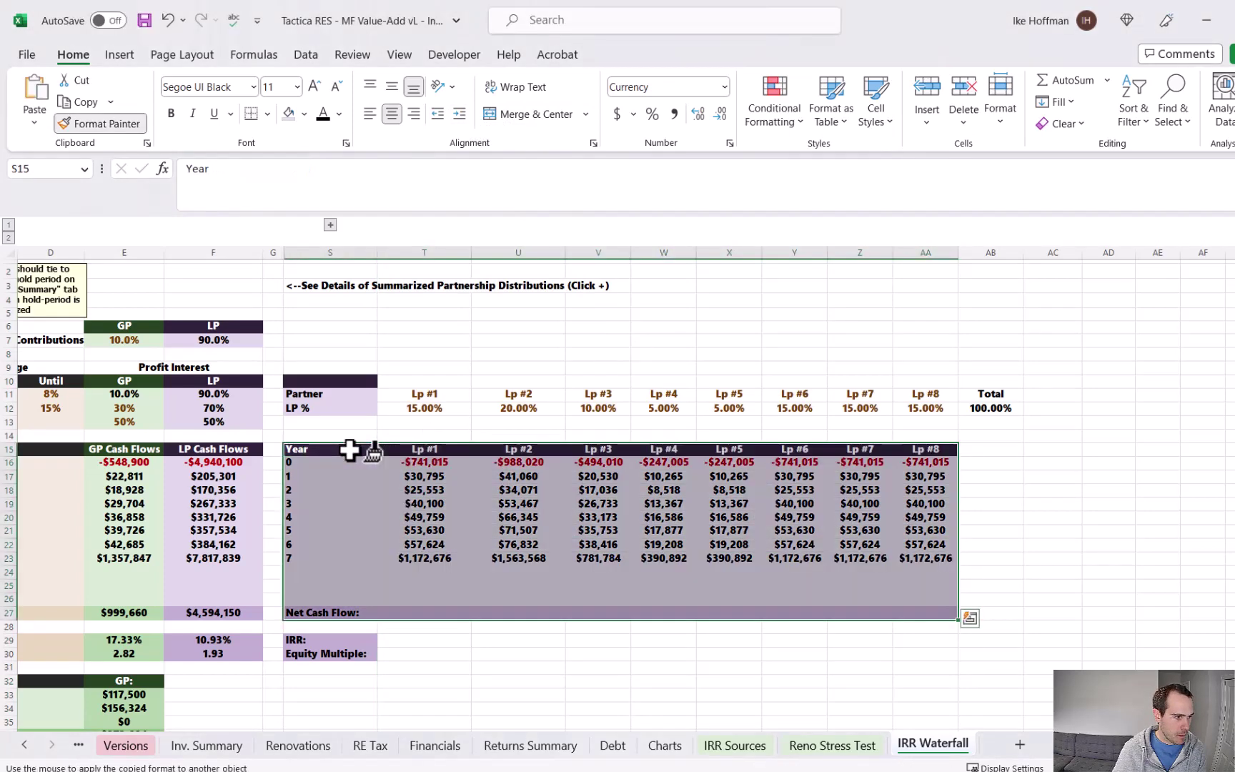
left_click(414, 461)
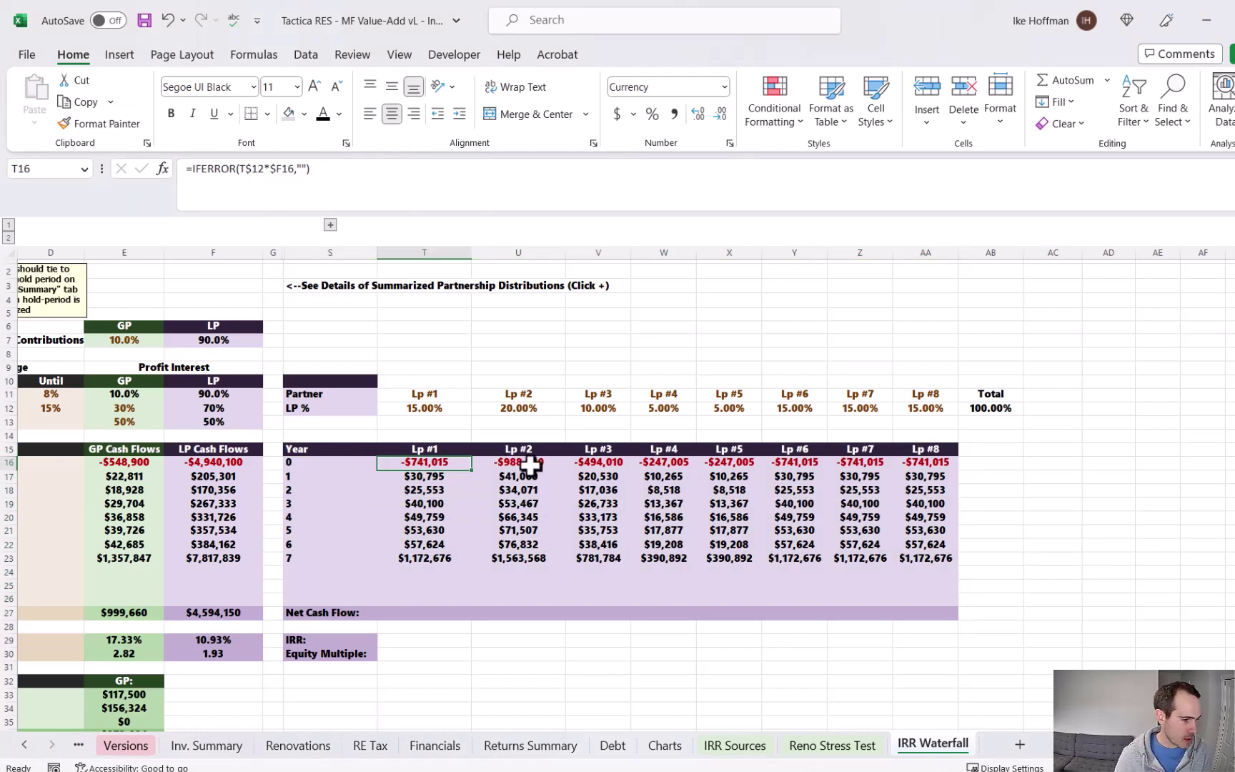
Step: Total each LP's years in row 27 with =SUM(T16:T26), filled across to AA27
left_click(433, 613)
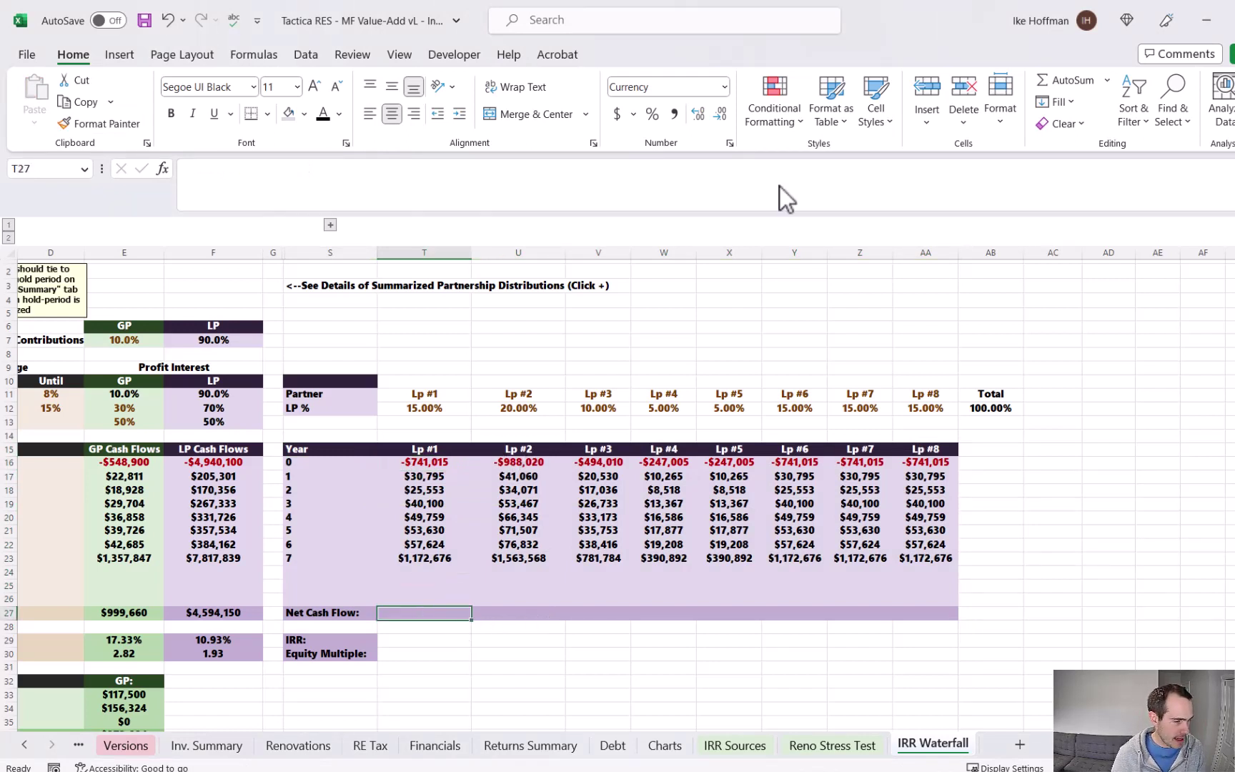
left_click(1078, 86)
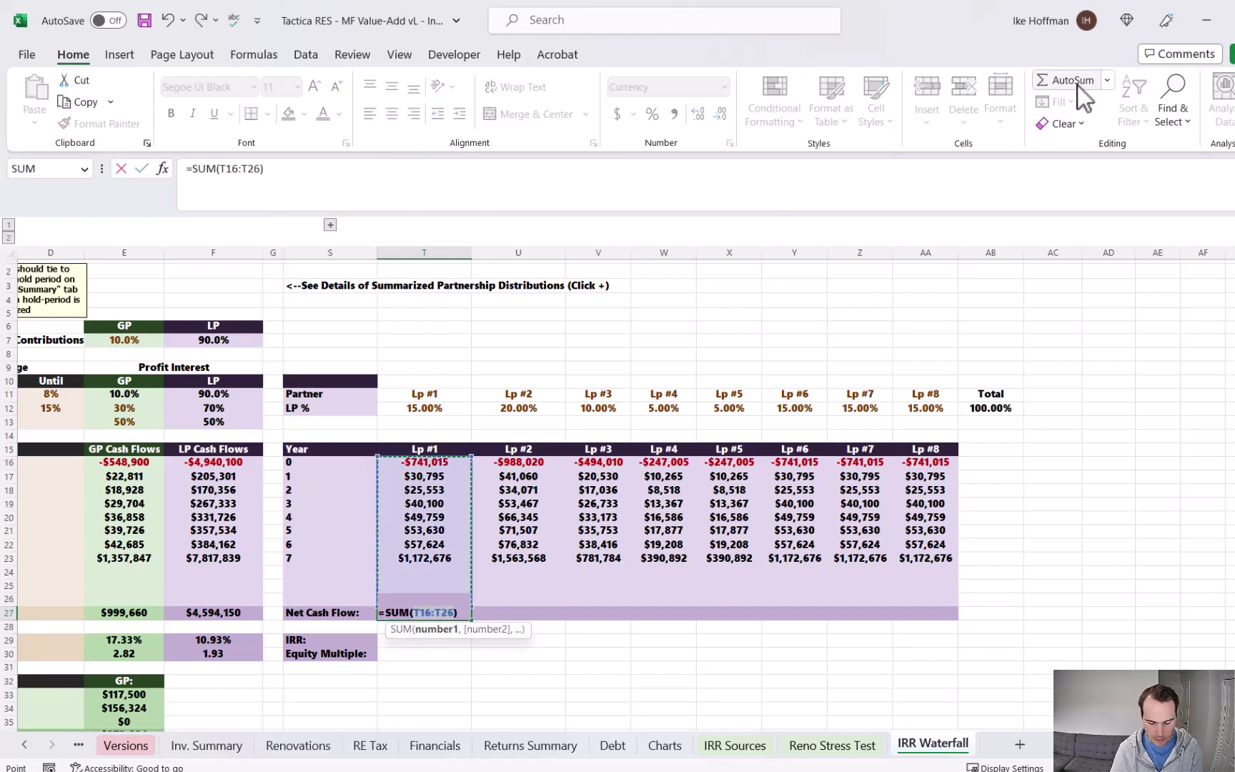
key("Return")
left_click(441, 612)
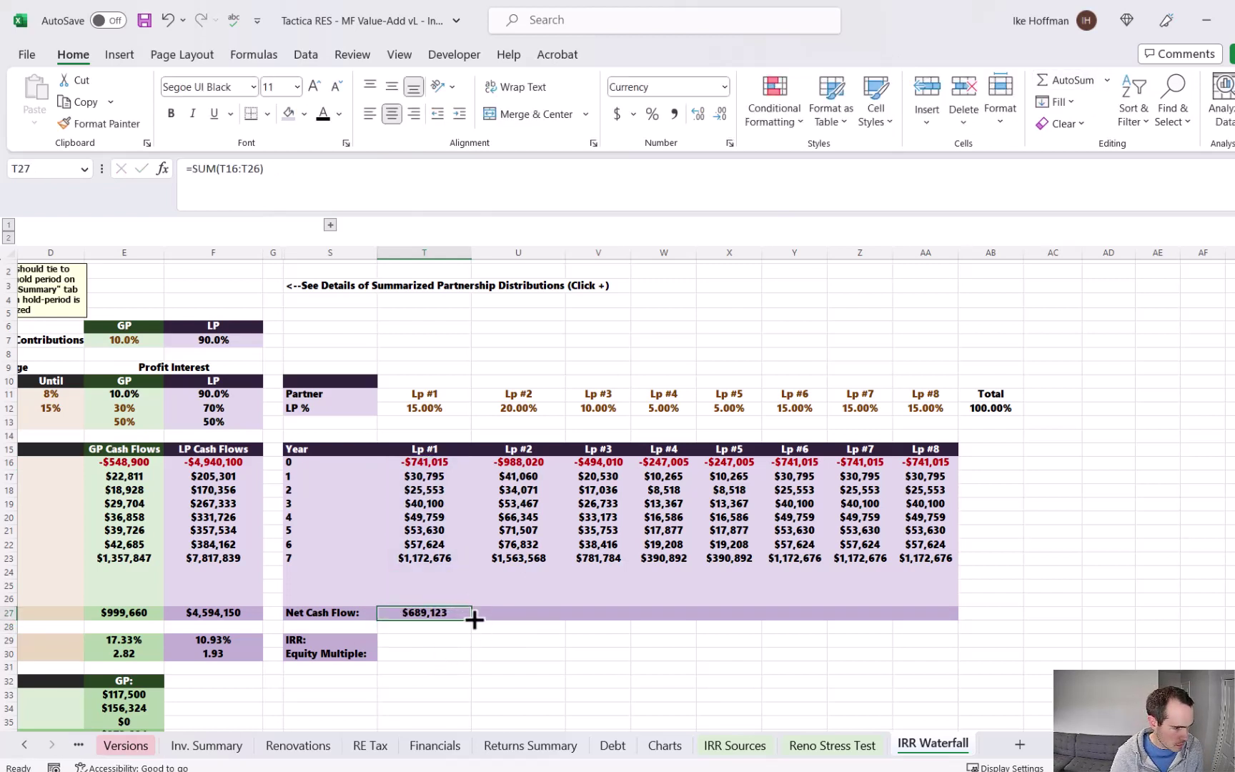
left_click_drag(471, 620, 944, 613)
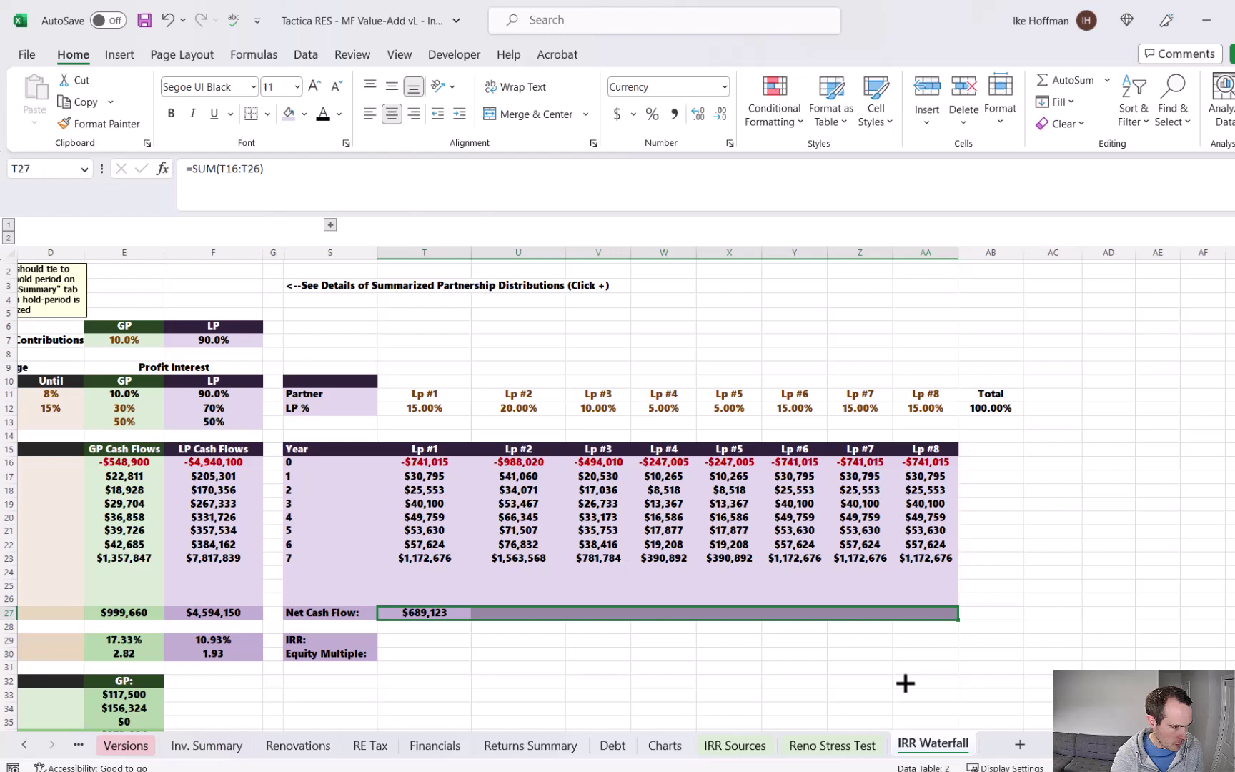
left_click(598, 667)
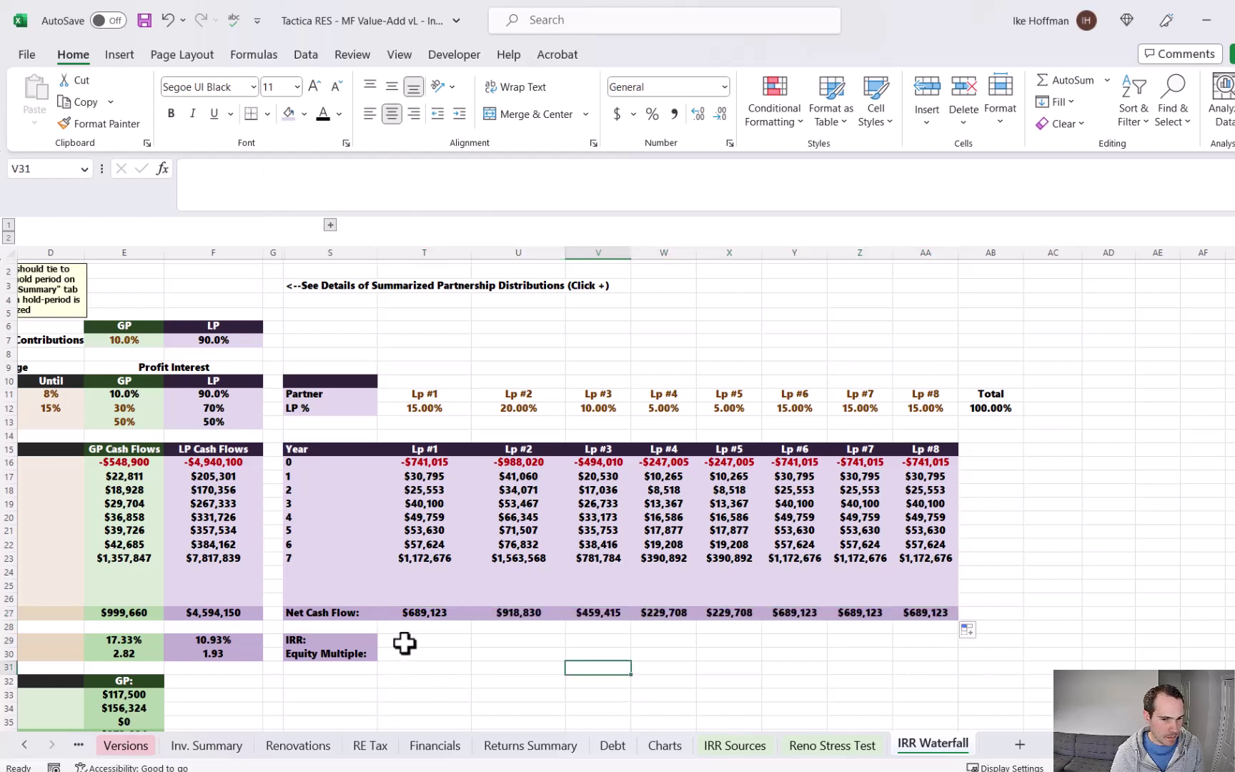
Step: Copy the IRR and Equity Multiple formulas from F29:F30 into T29:T30 for Lp #1
left_click_drag(247, 641, 238, 659)
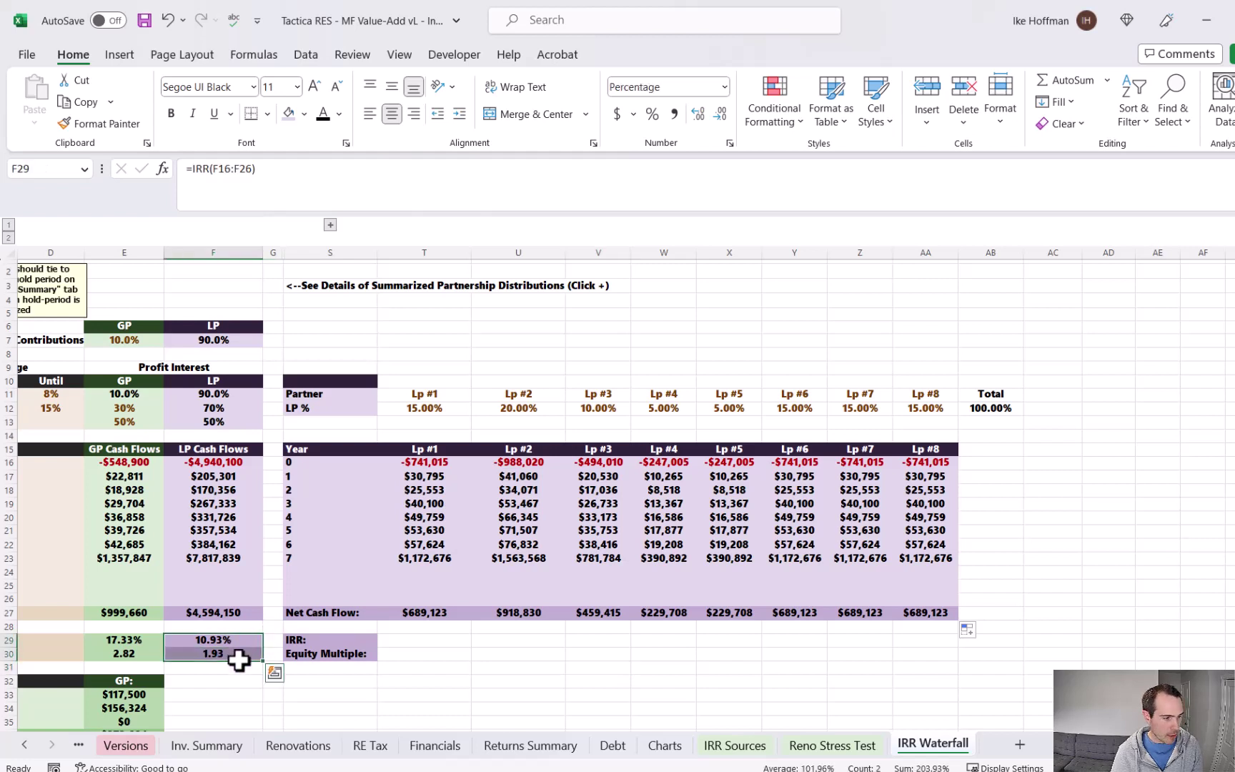
key("ctrl+c")
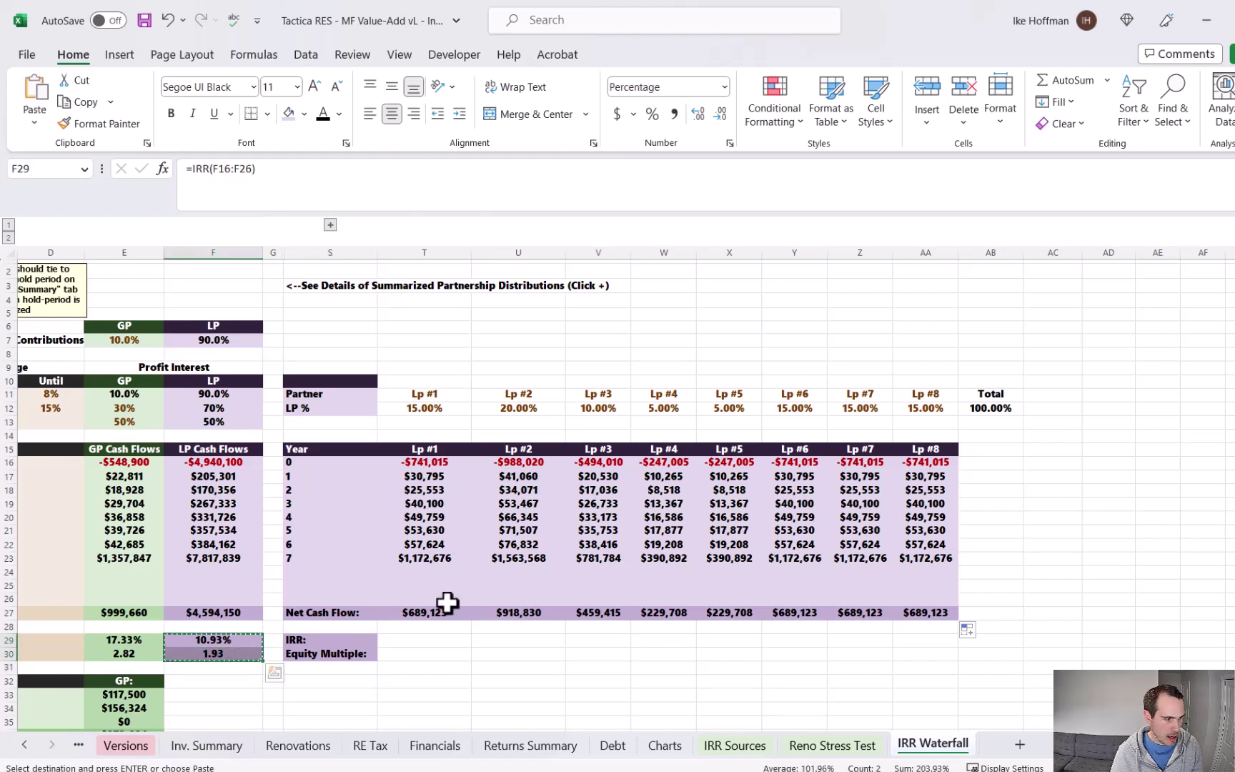
left_click(424, 640)
key("Return")
Step: Verify the IRR and SUM formulas, then fill T29:T30 across to AA30, showing 10.93% and 1.93
left_click(441, 638)
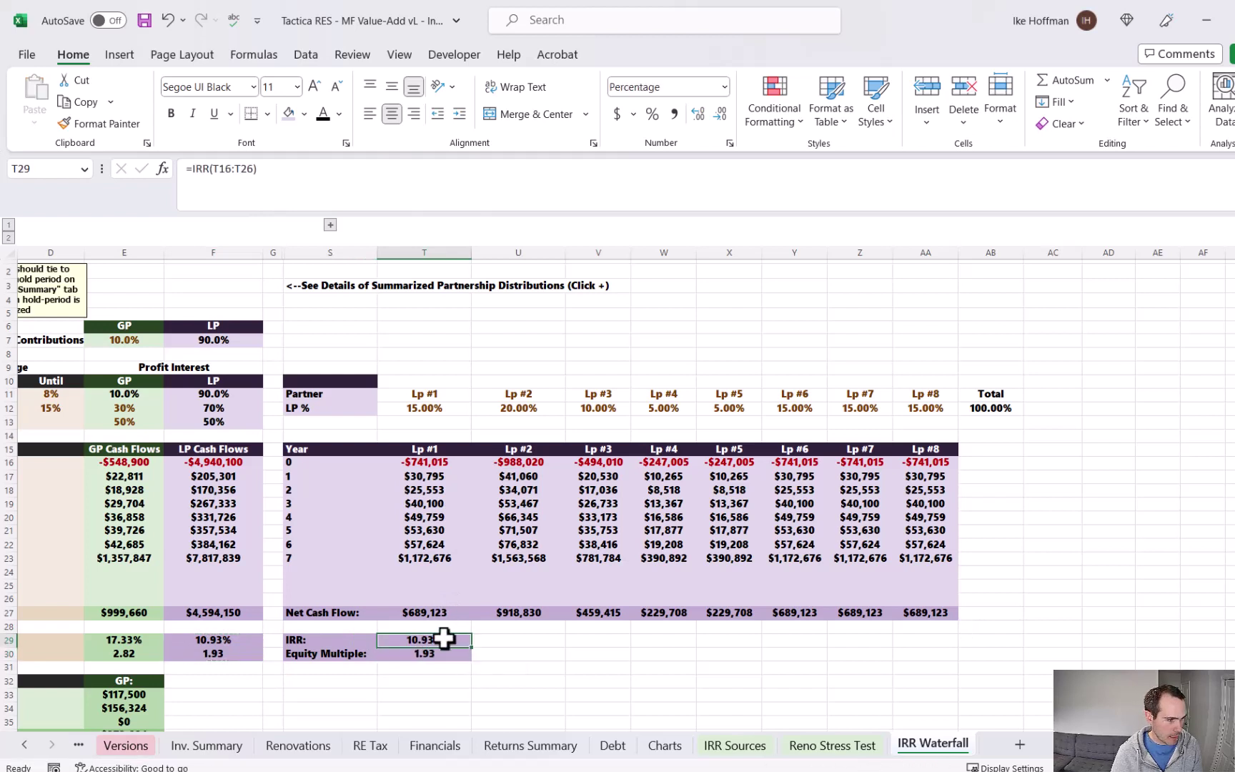
left_click(286, 190)
key("Escape")
left_click(427, 652)
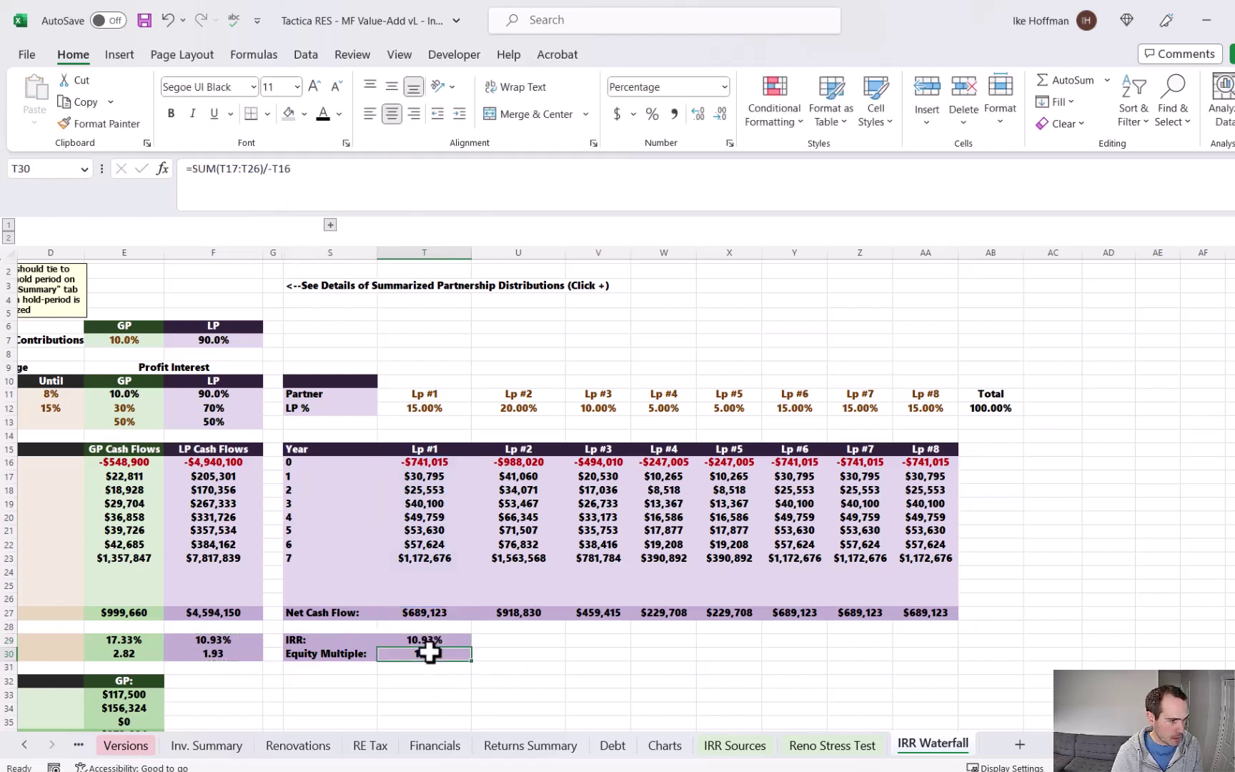
left_click(336, 181)
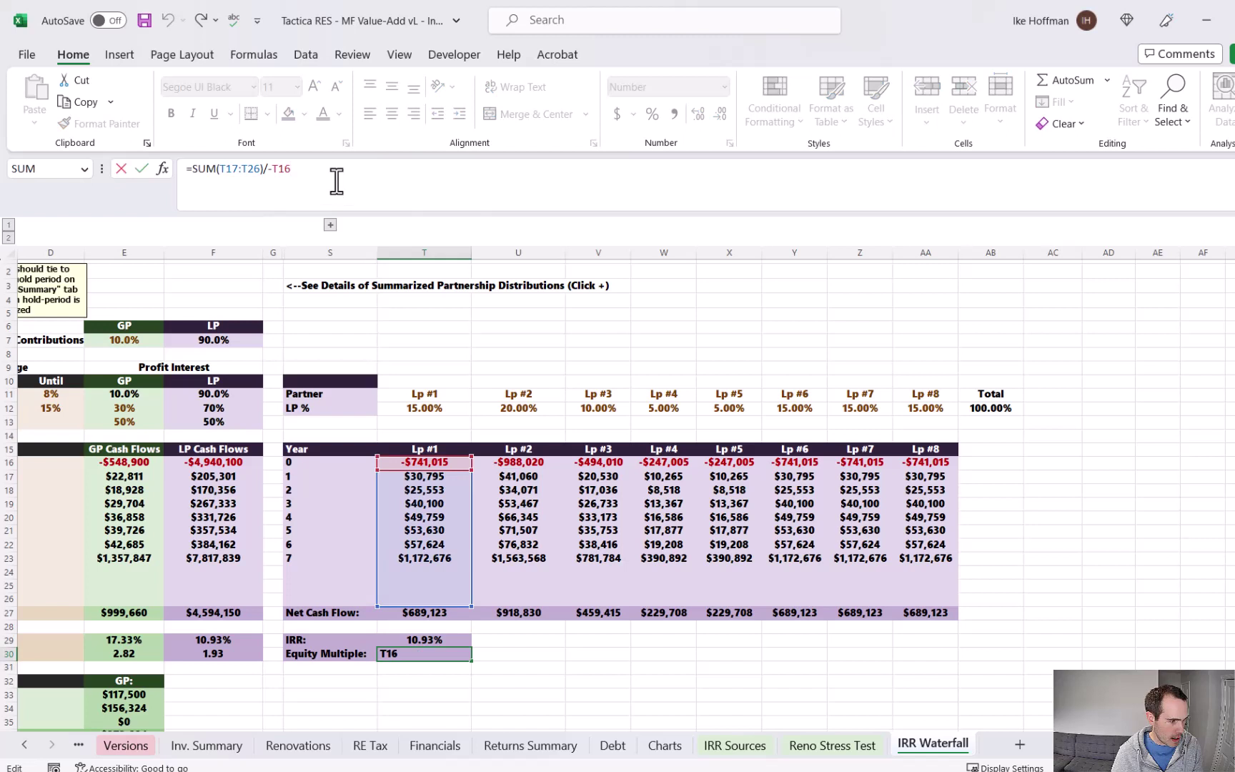
key("Escape")
left_click_drag(455, 640, 931, 655)
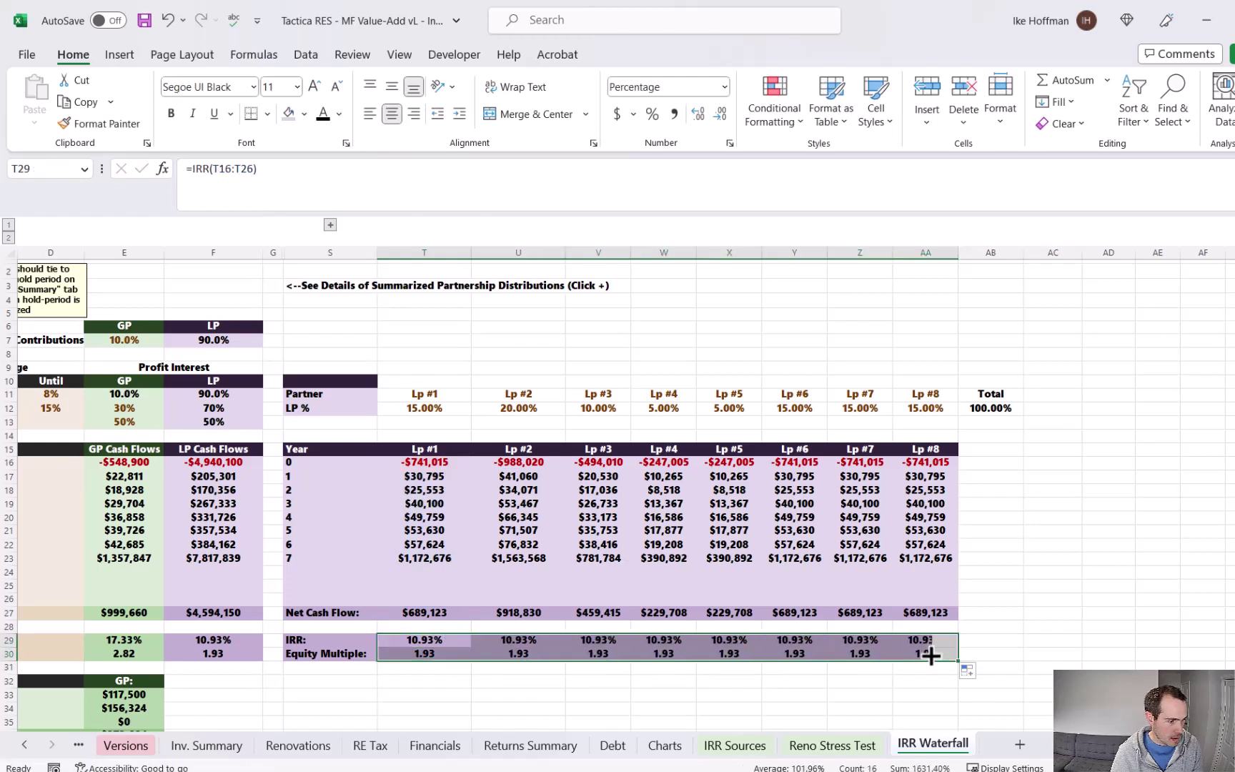
left_click(1016, 626)
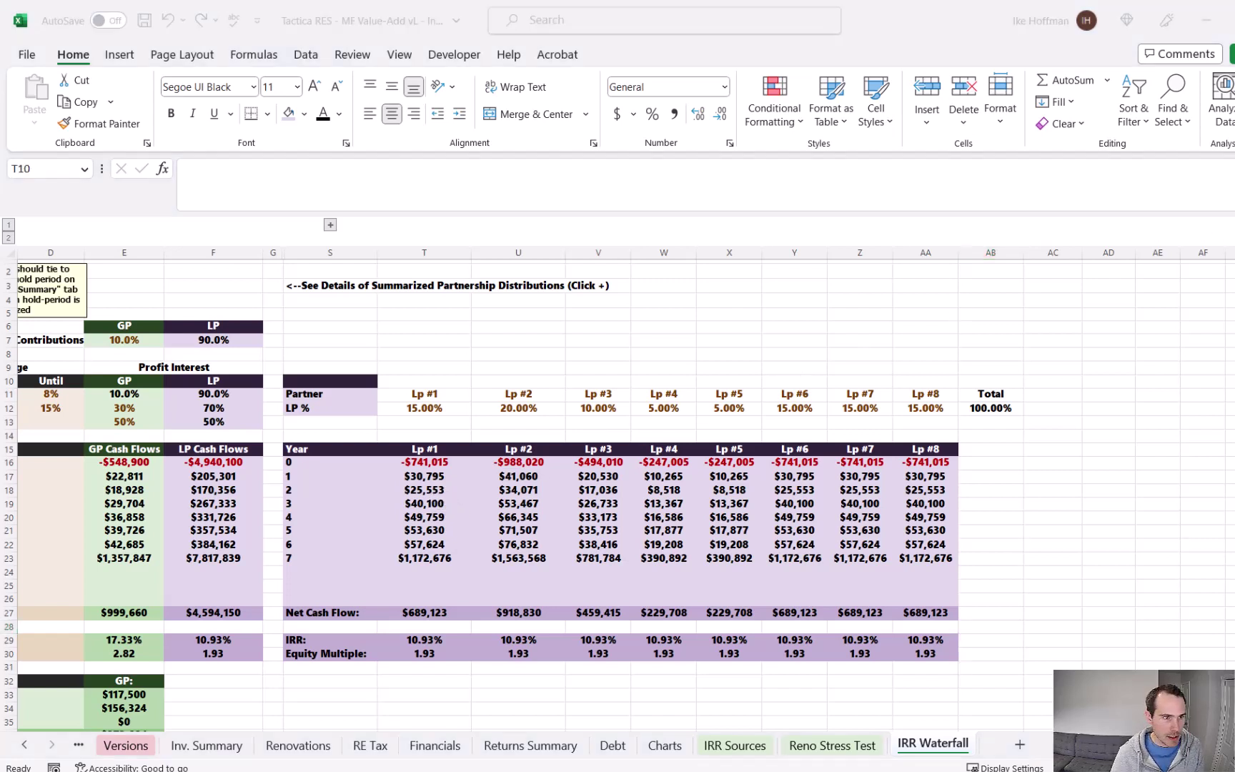
Step: Format Paint the dark header fill onto T10:AA10 above the partner table
key("alt+h")
key("f")
key("p")
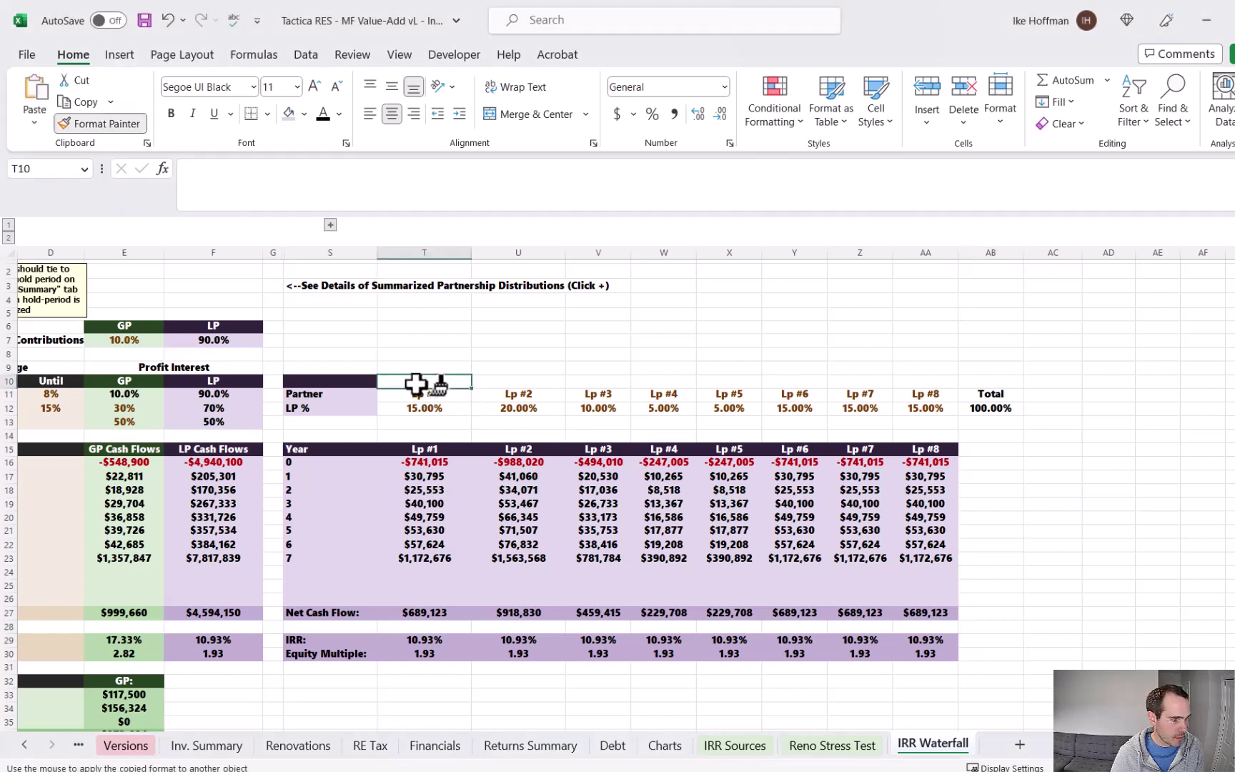
left_click(414, 377)
left_click(812, 296)
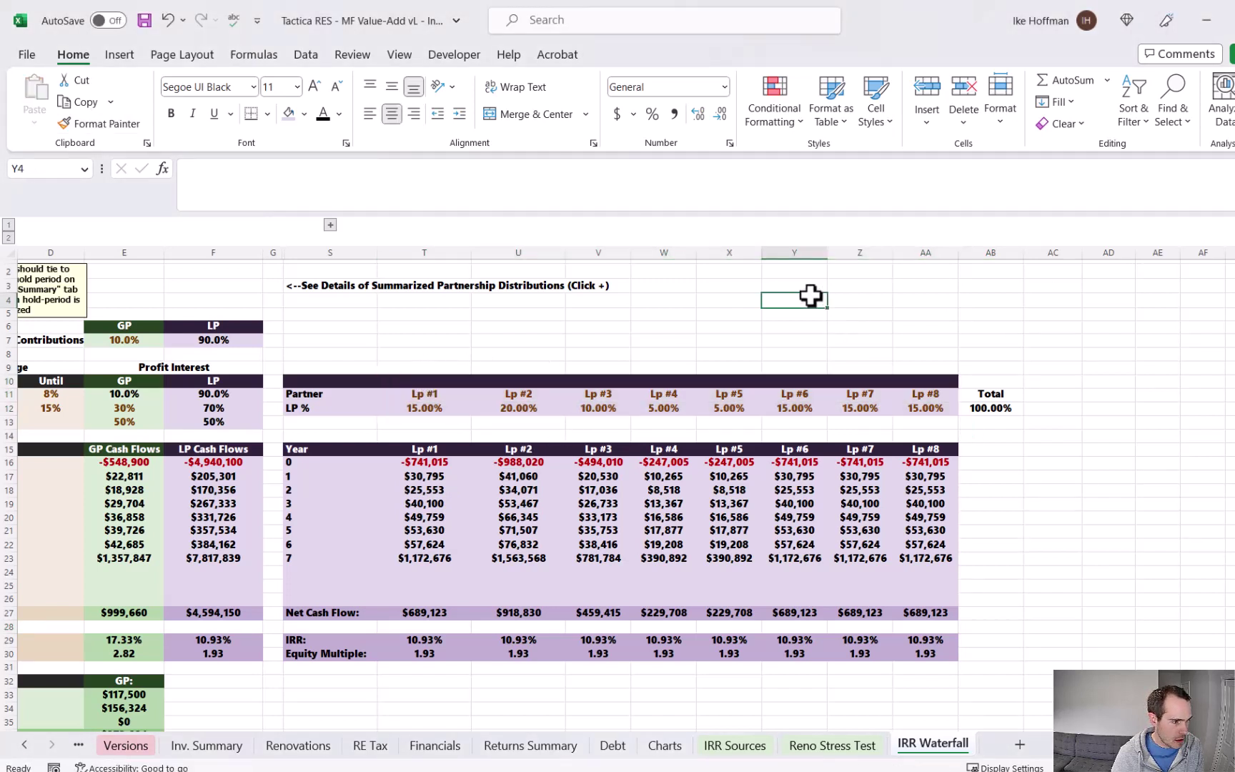
Step: Change Lp #5's share in X12 from 5% to 4%, dropping the Total to 99.00%
left_click(990, 394)
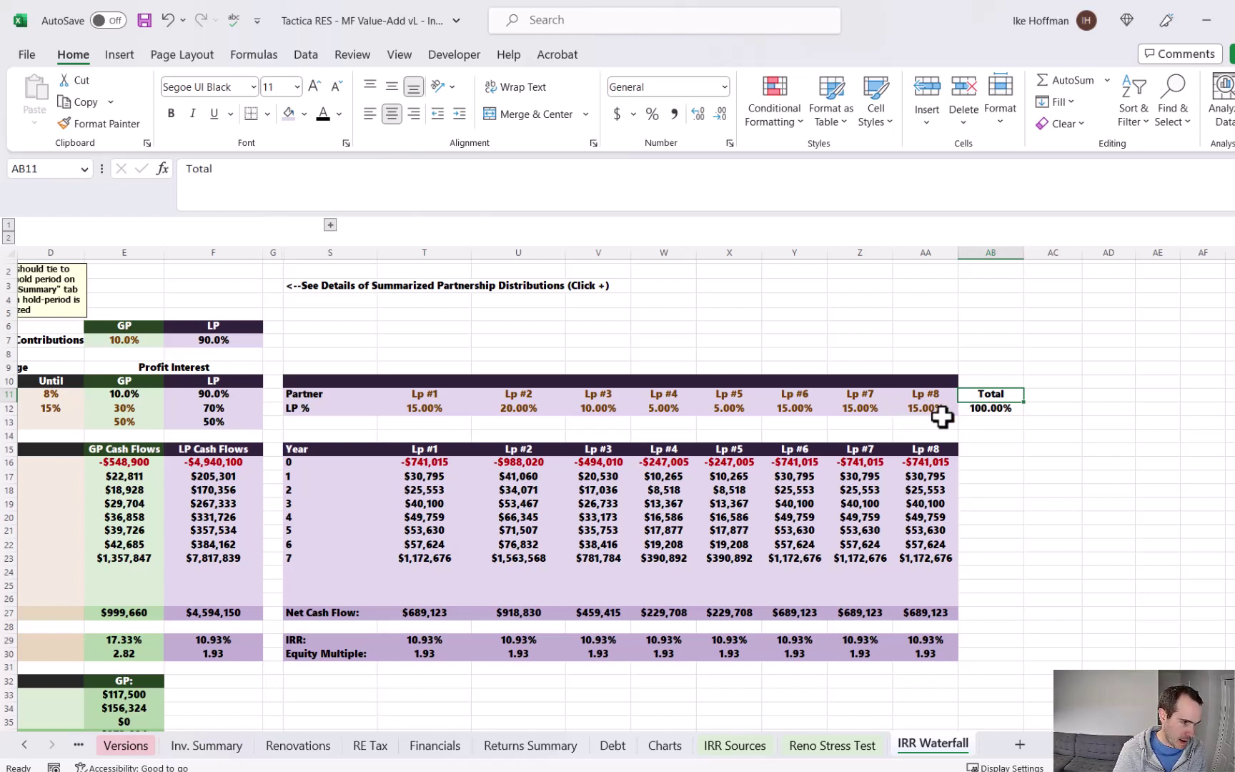
left_click(1003, 407)
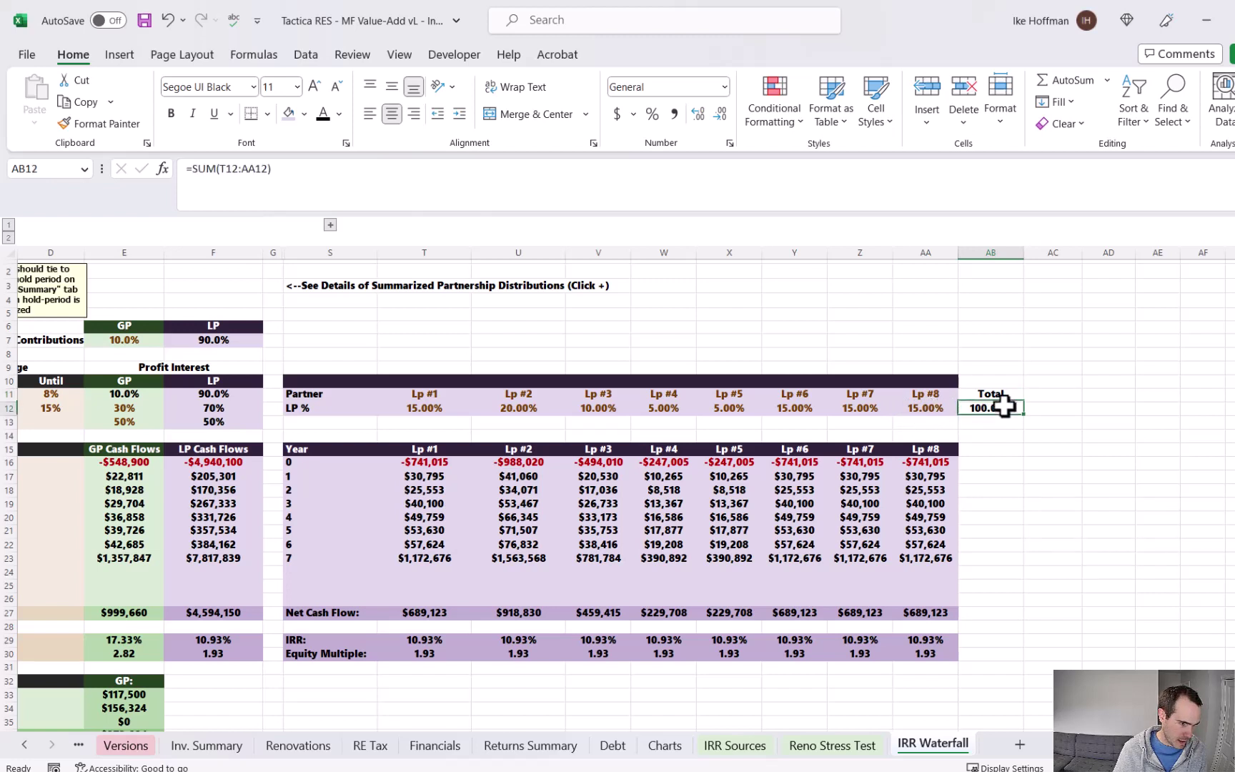
left_click(915, 408)
left_click(738, 409)
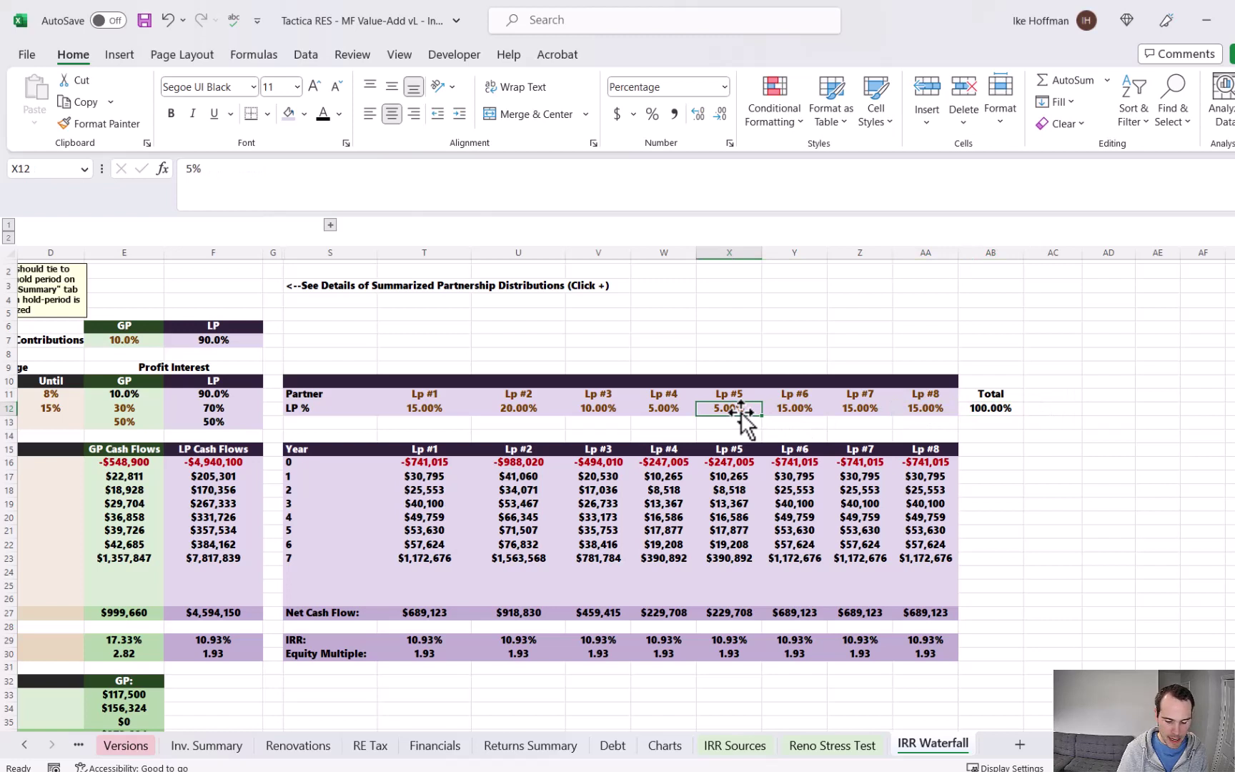
type("4")
key("Return")
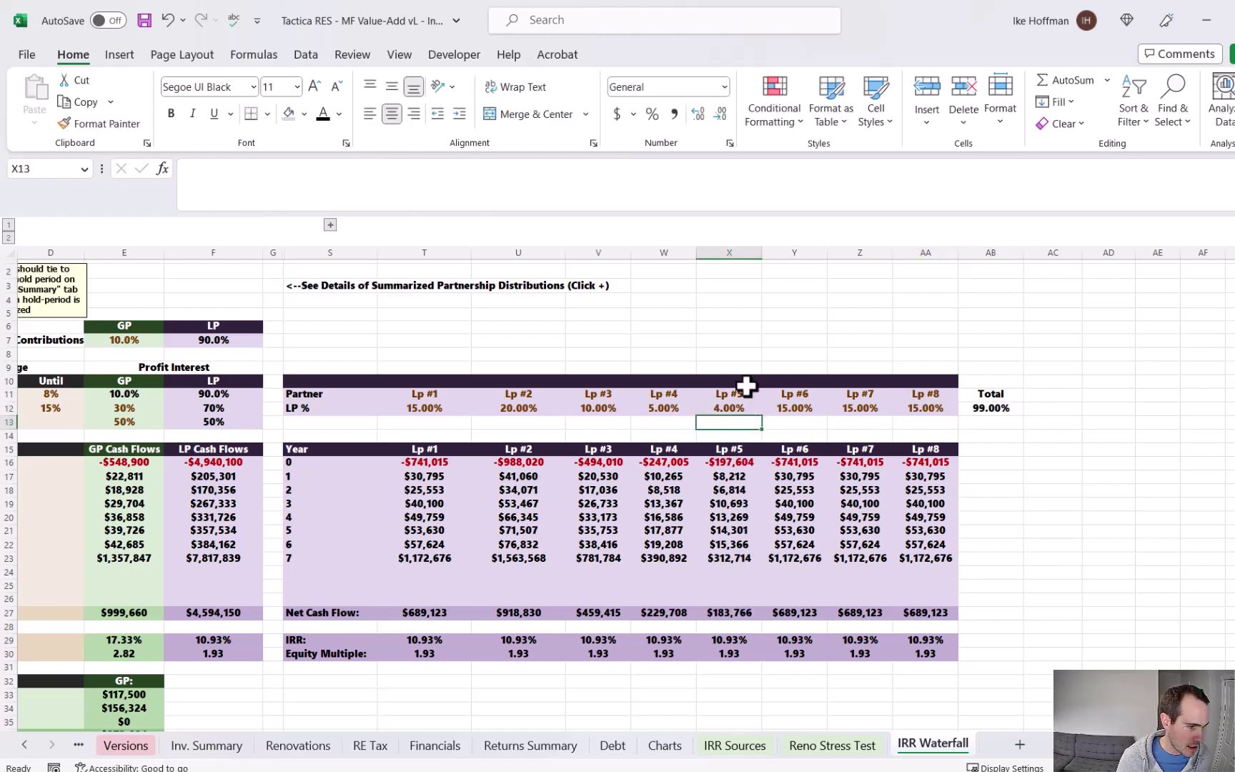
left_click(998, 408)
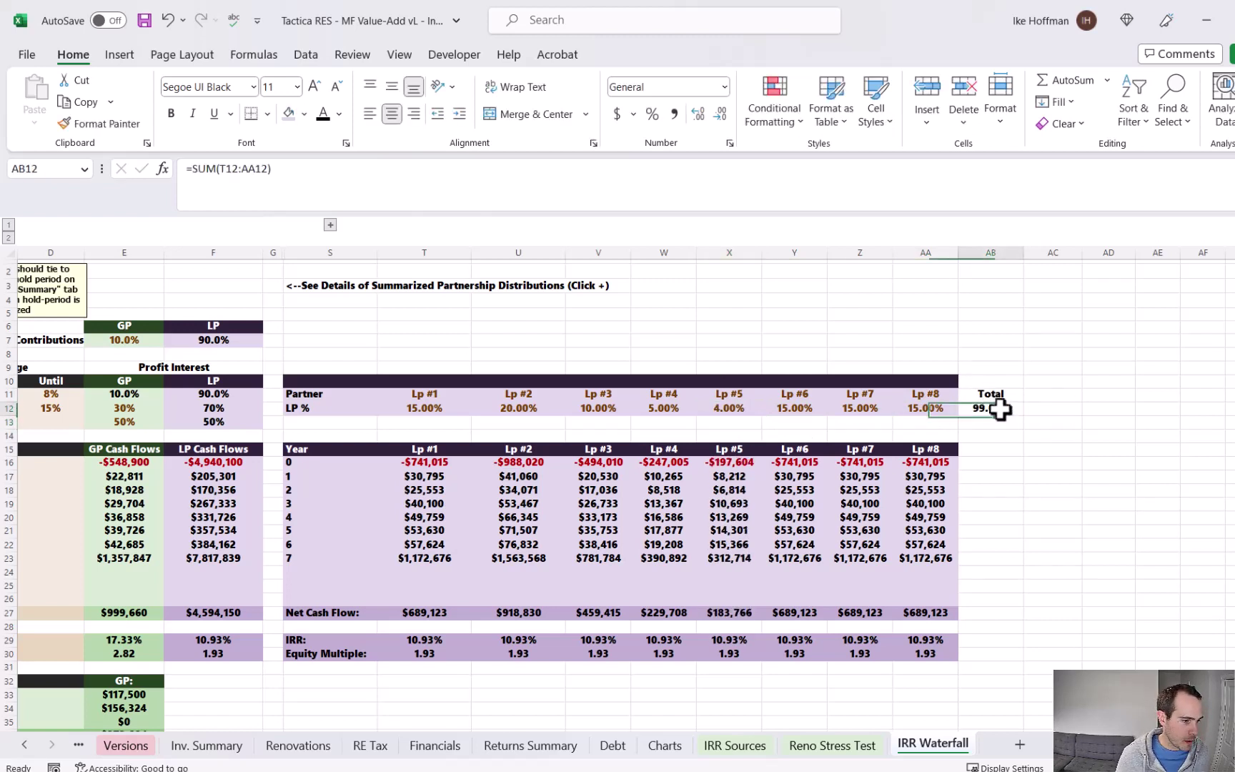
Step: Add a conditional formatting rule =$AB$12<>1 that fills the Total LP % cell dark red
left_click(794, 118)
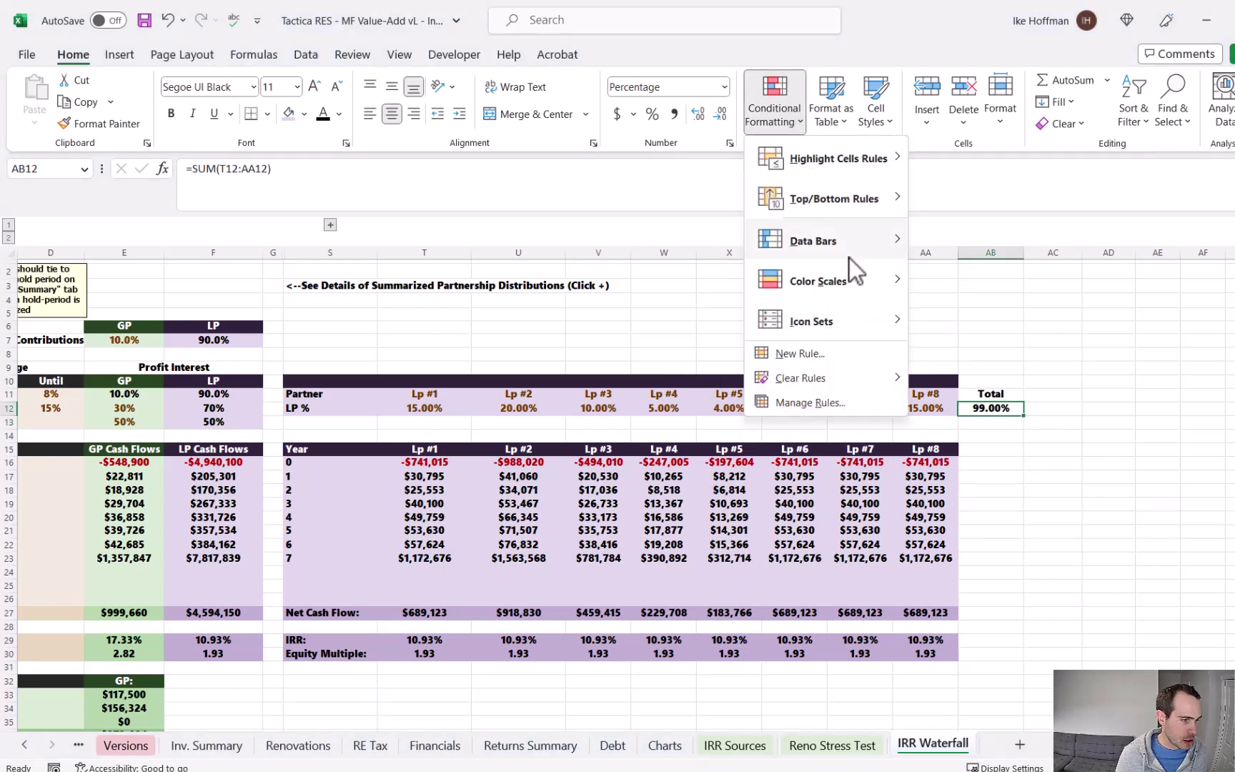
left_click(832, 354)
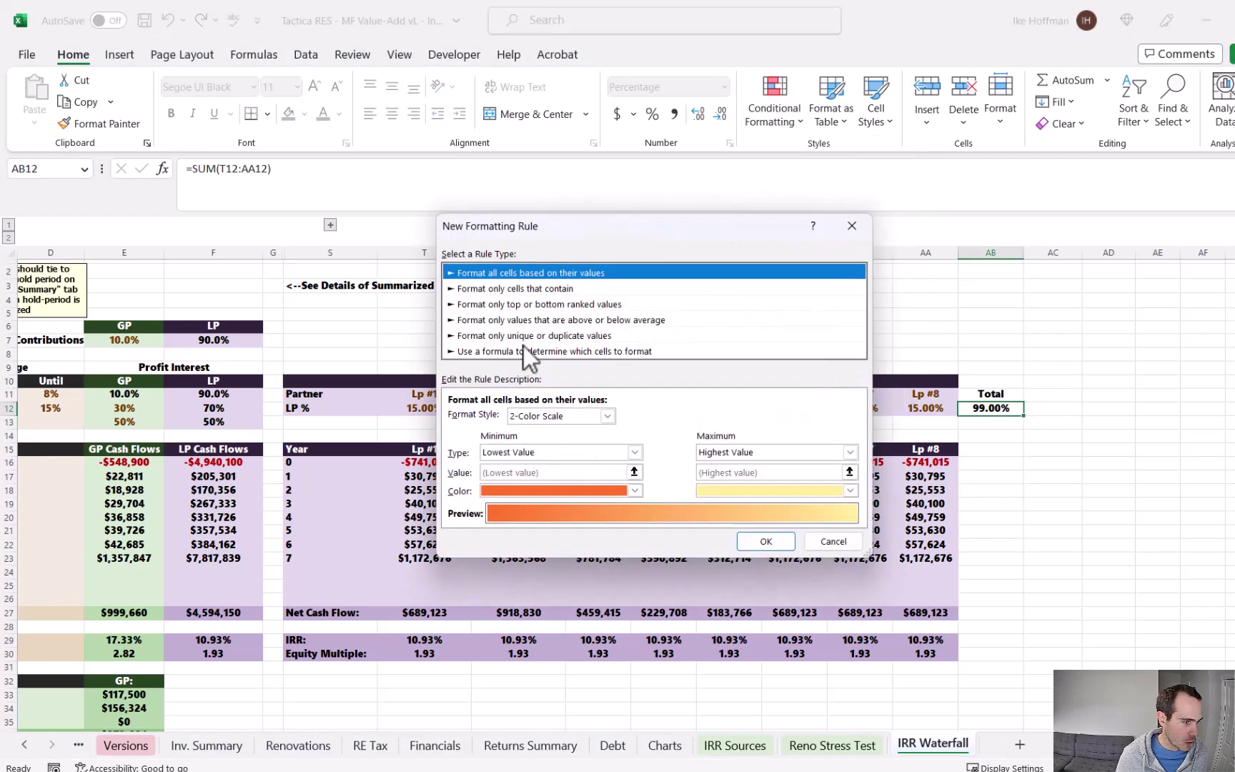
left_click(503, 351)
left_click(509, 418)
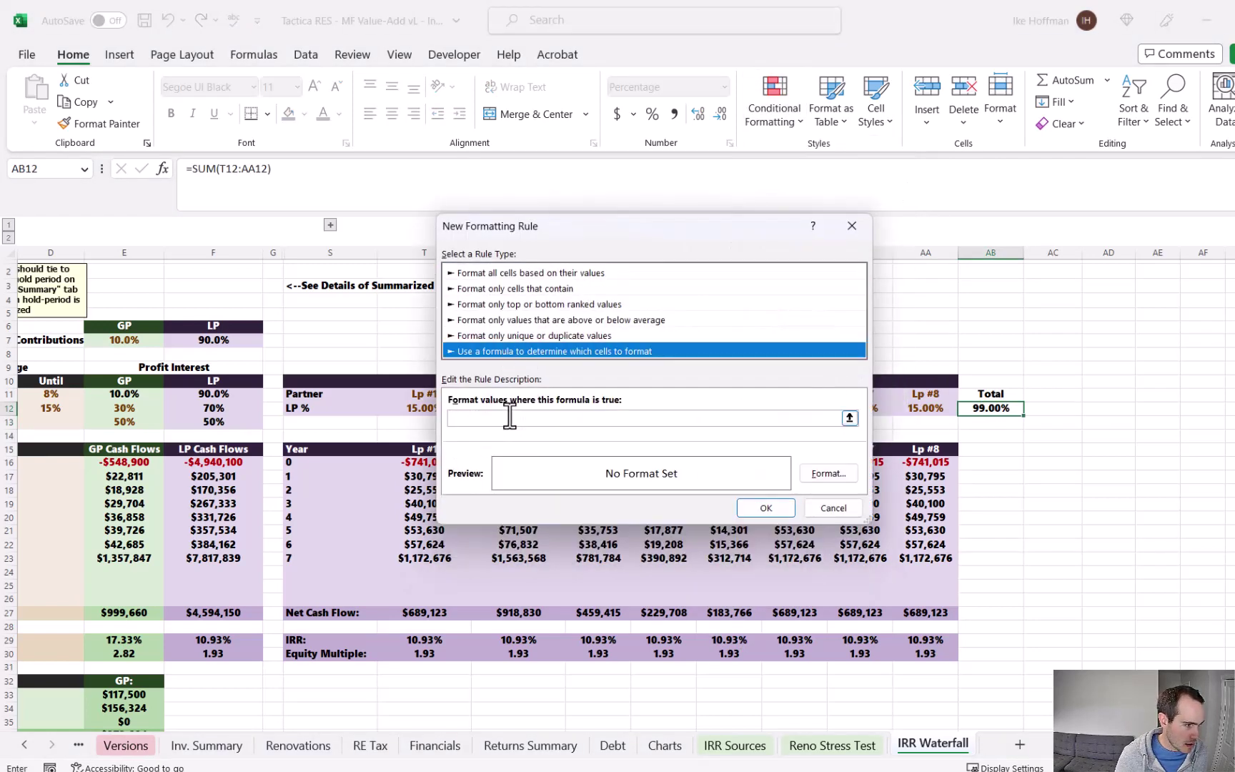
left_click(983, 408)
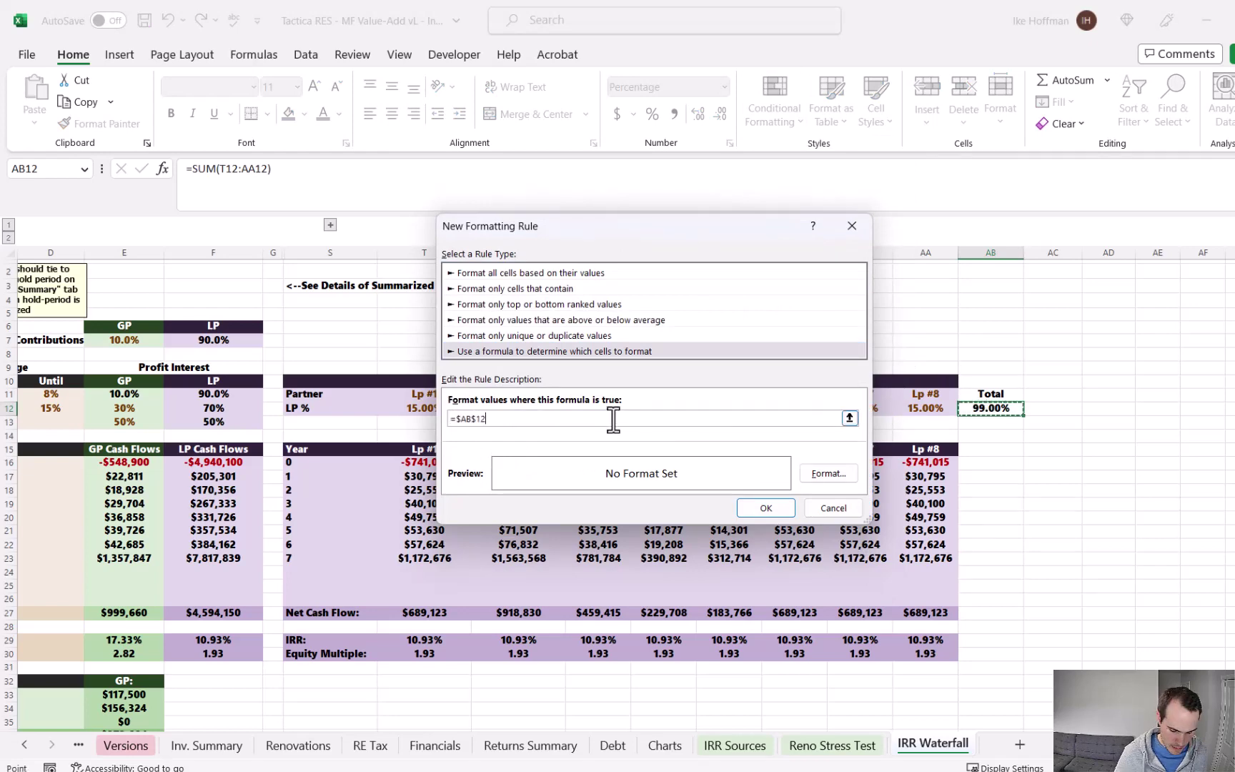
type("<>1")
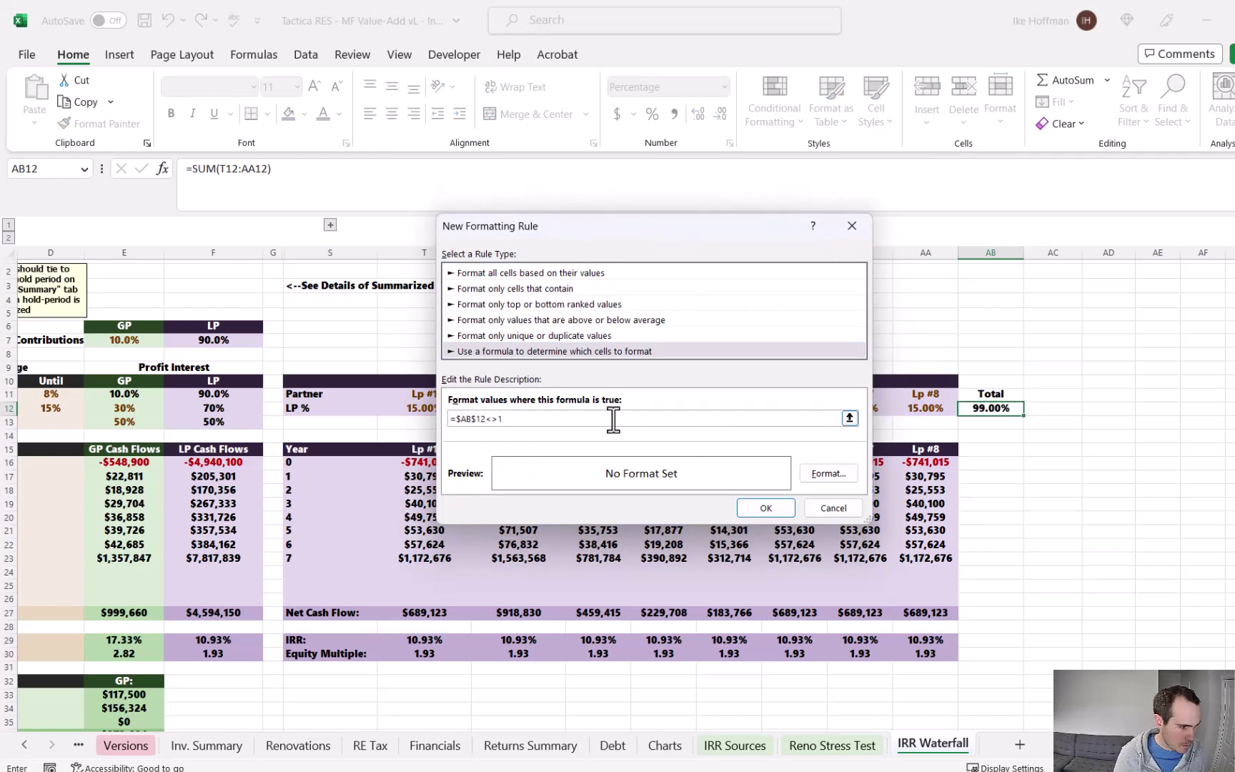
left_click(821, 470)
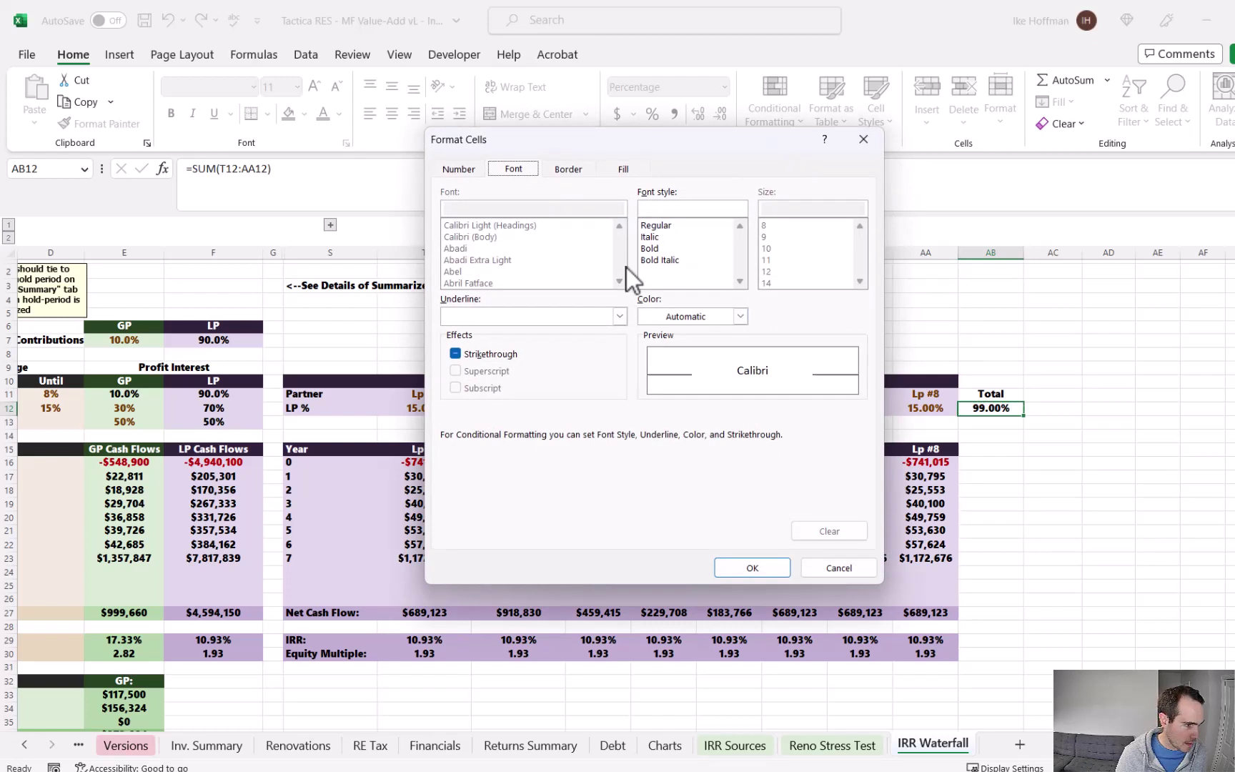
left_click(621, 169)
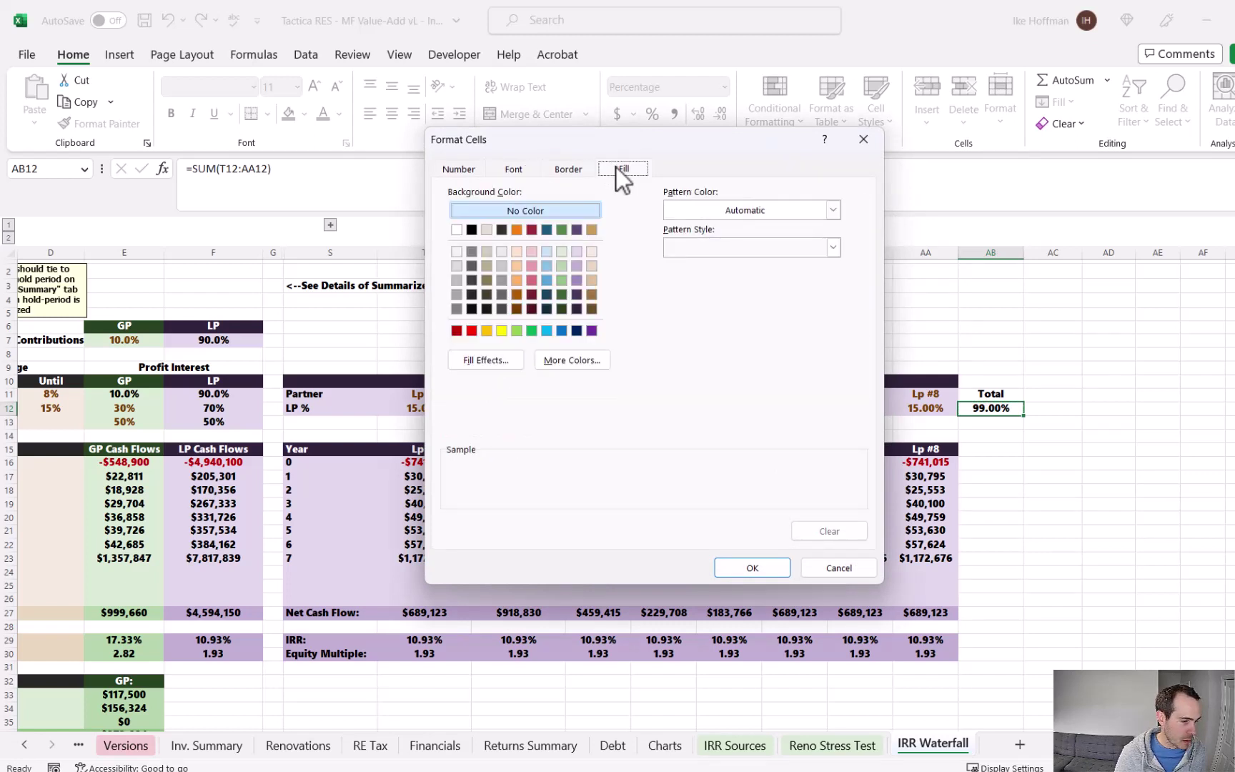
left_click(457, 331)
left_click(759, 568)
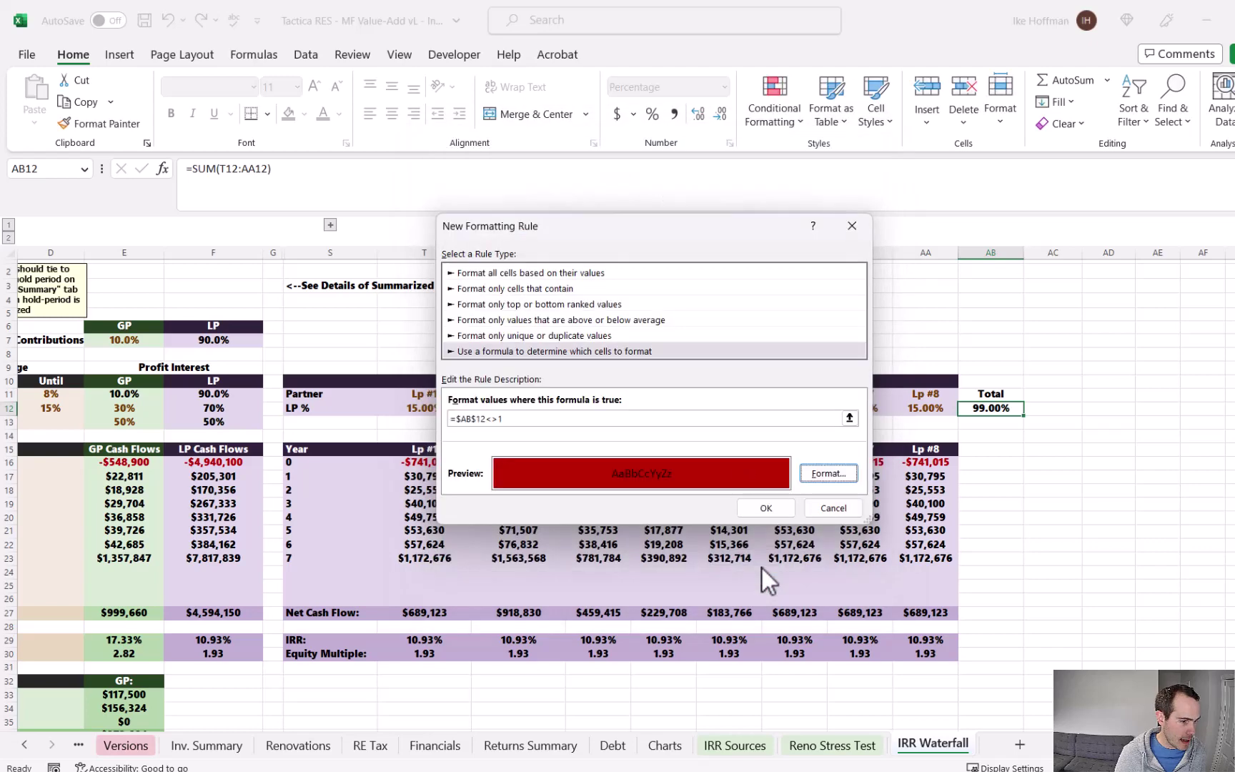
left_click(766, 508)
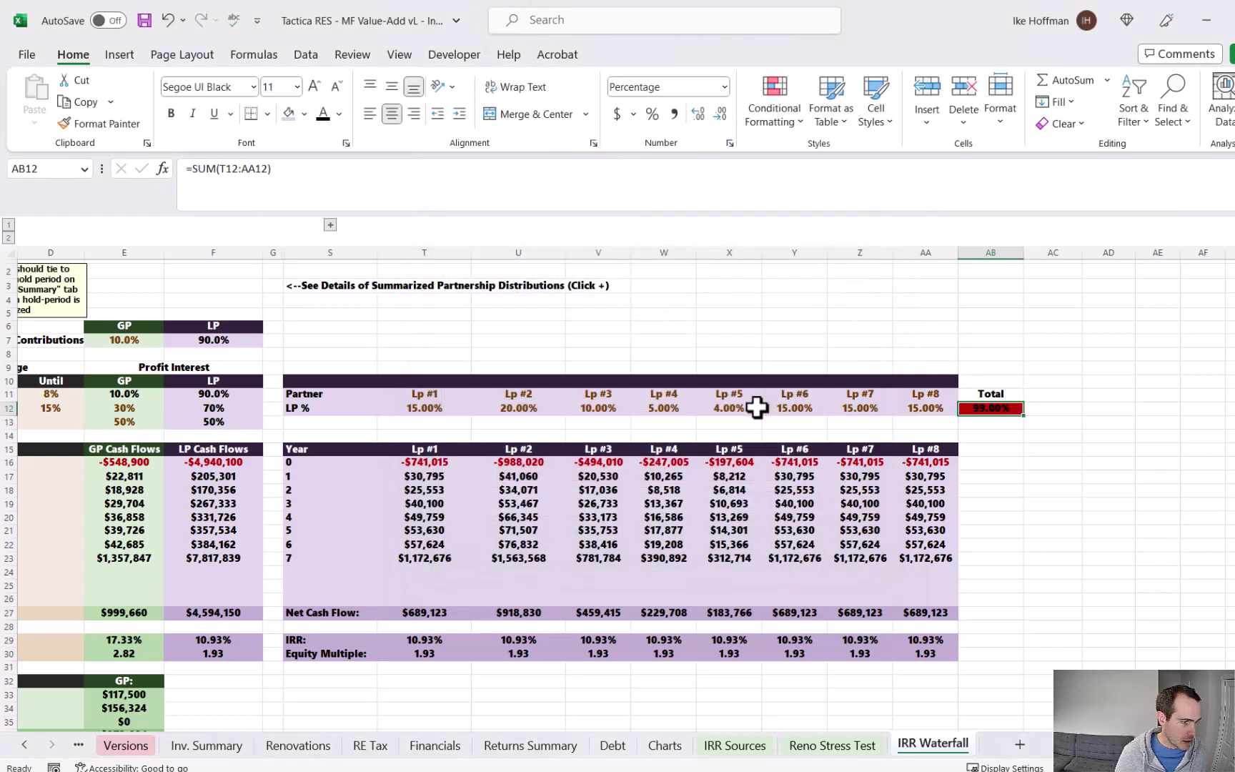
Step: Set Lp #5's share in X12 back to 5%, bringing the total to 100%
left_click(736, 408)
type("5")
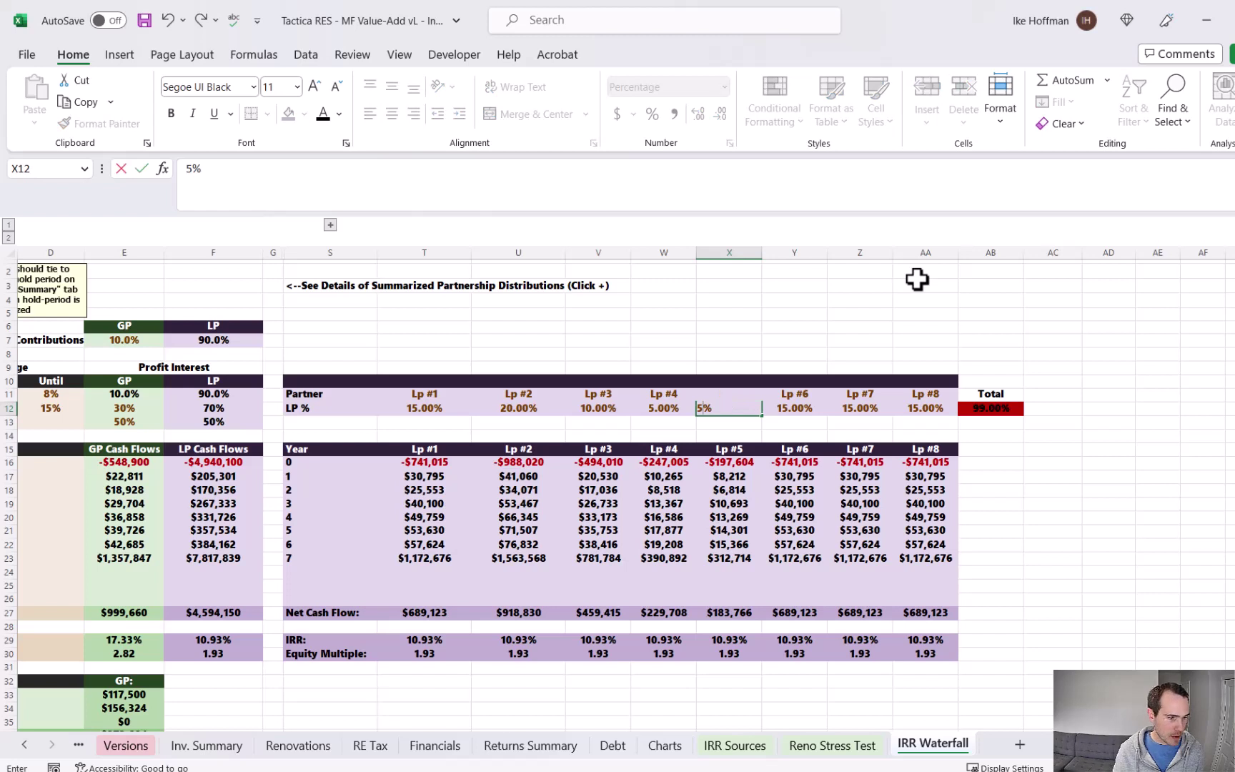
key("Return")
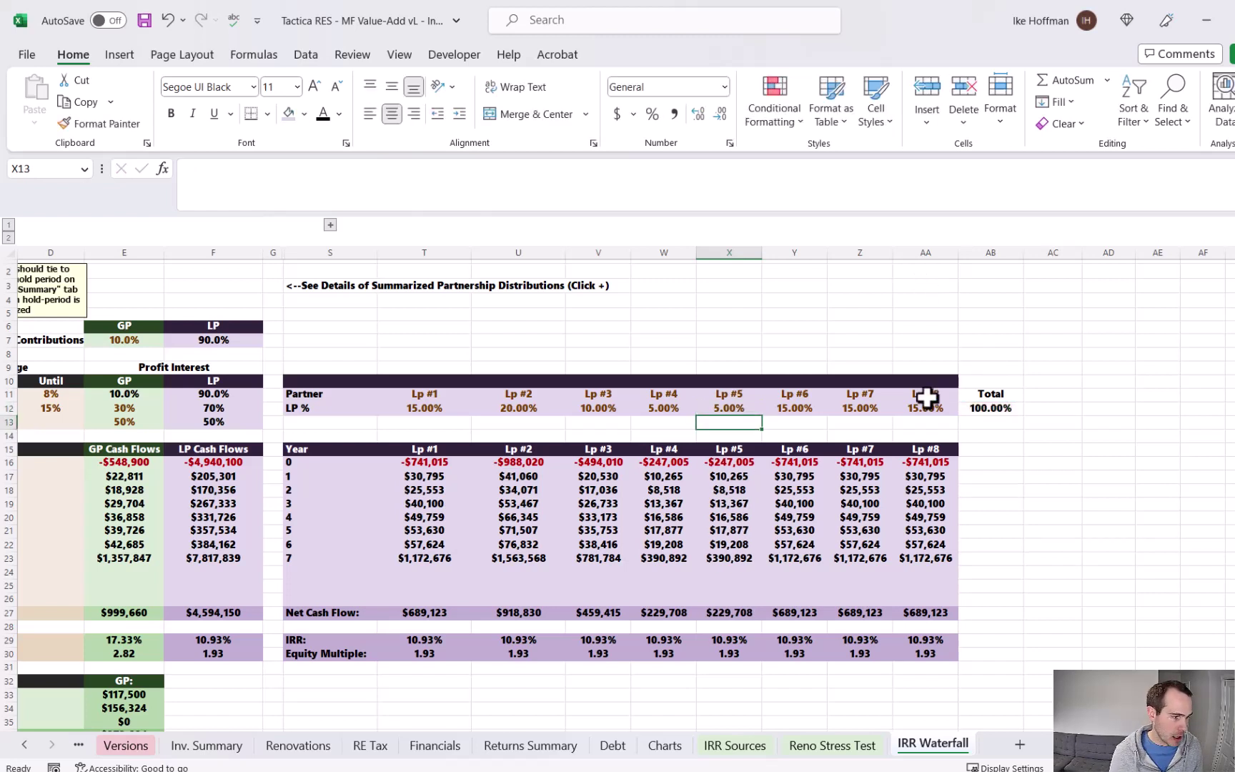
Step: Test 20% in Lp #7's cell Z12 to see the red total, then restore 15%
left_click(862, 407)
type("20%")
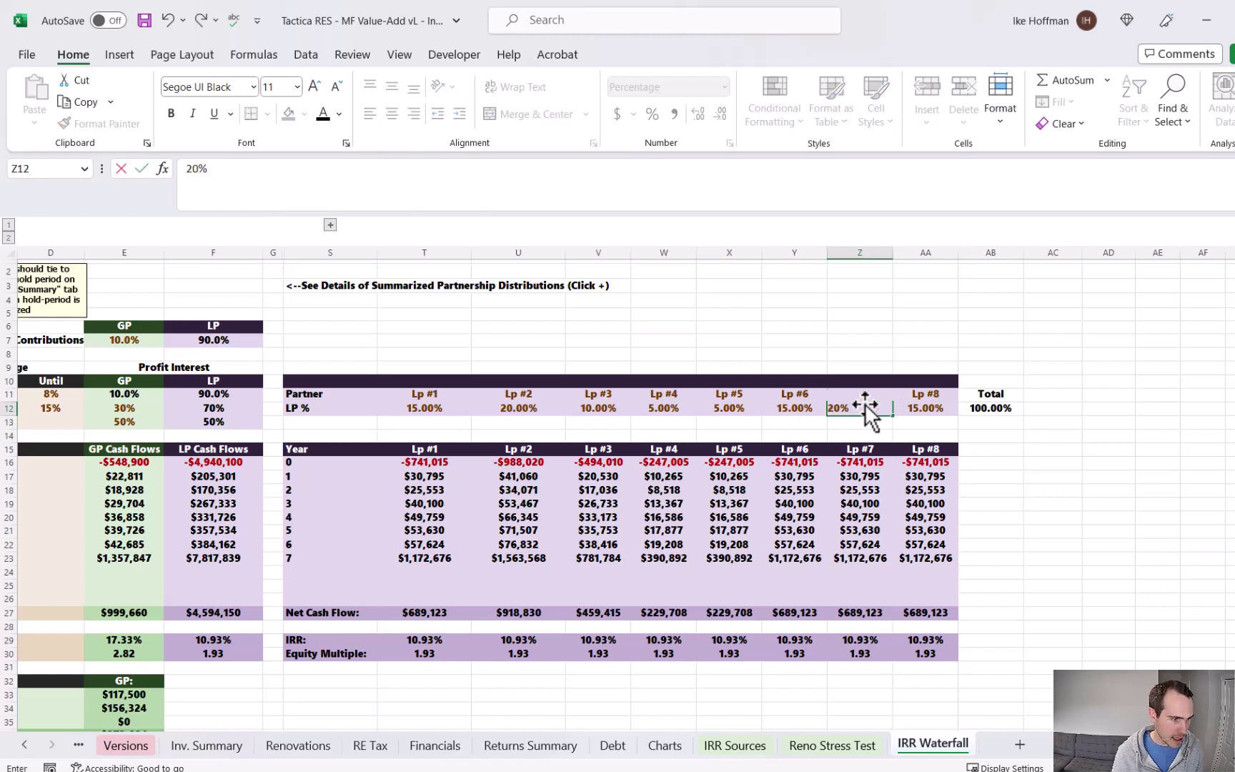
left_click(867, 411)
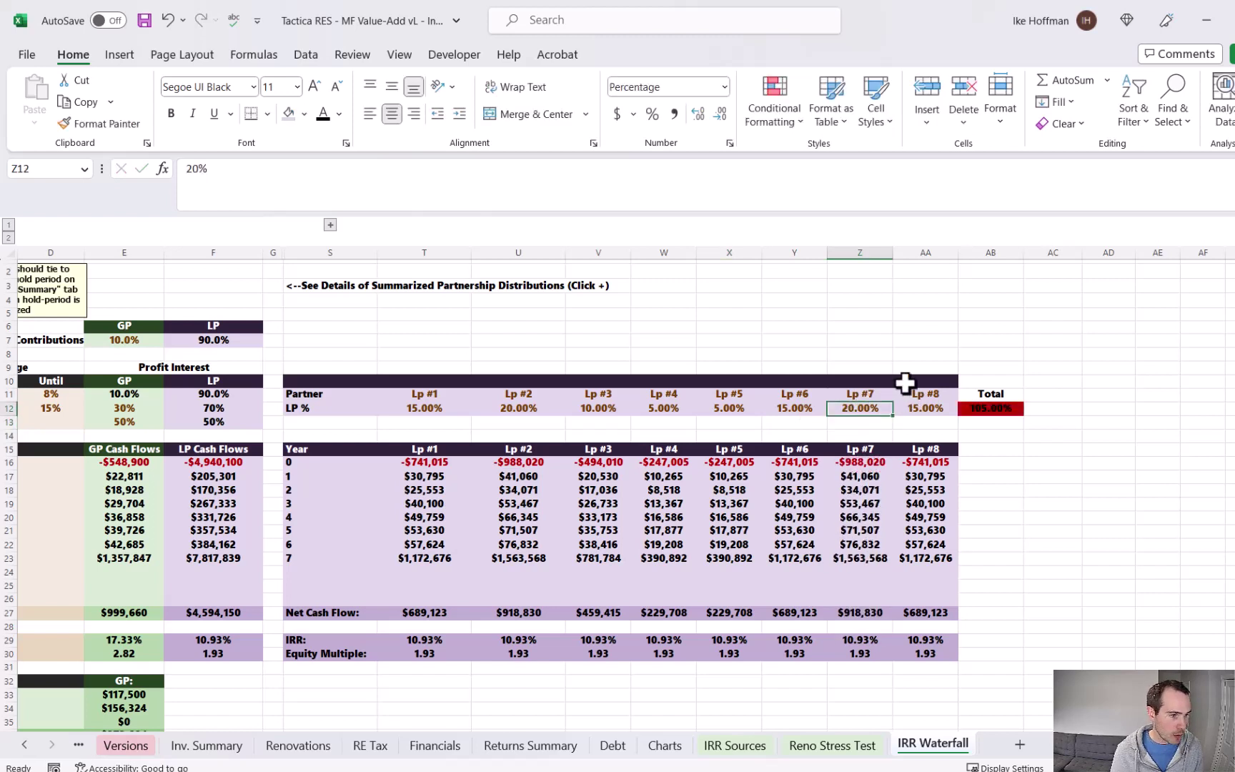
type("15%")
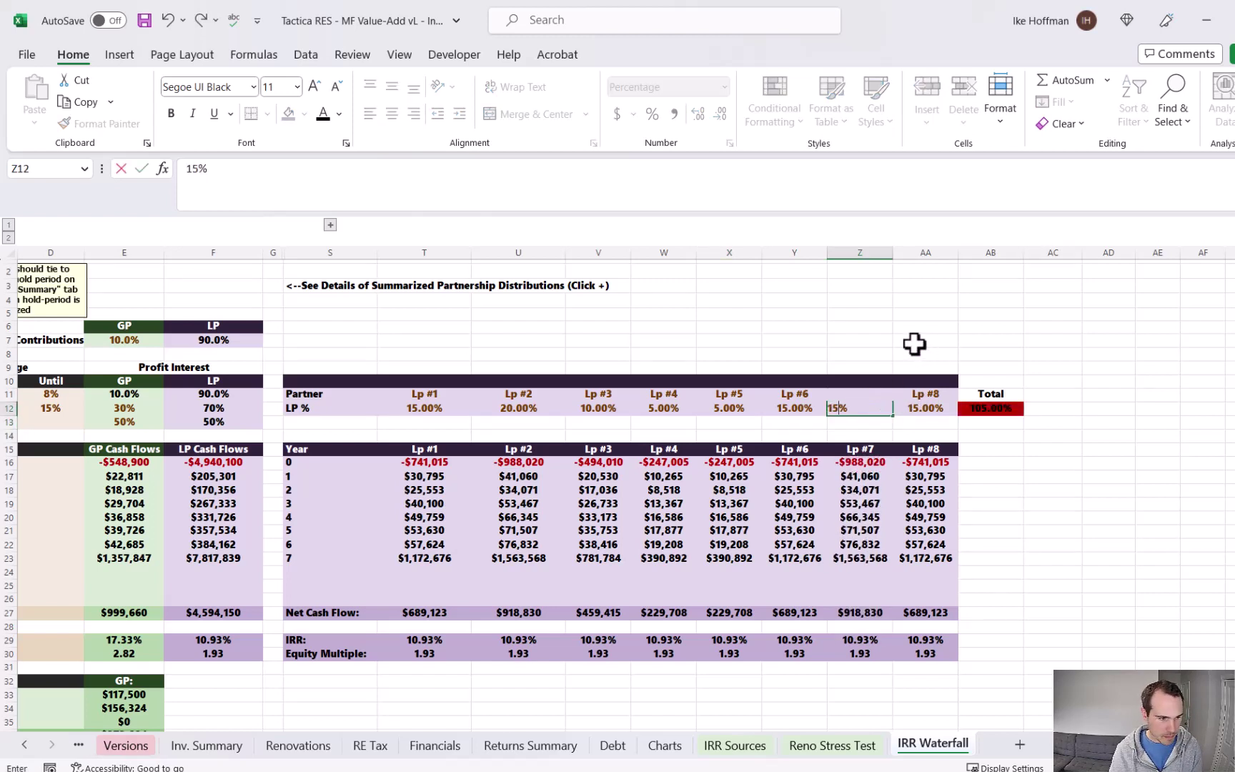
key("Return")
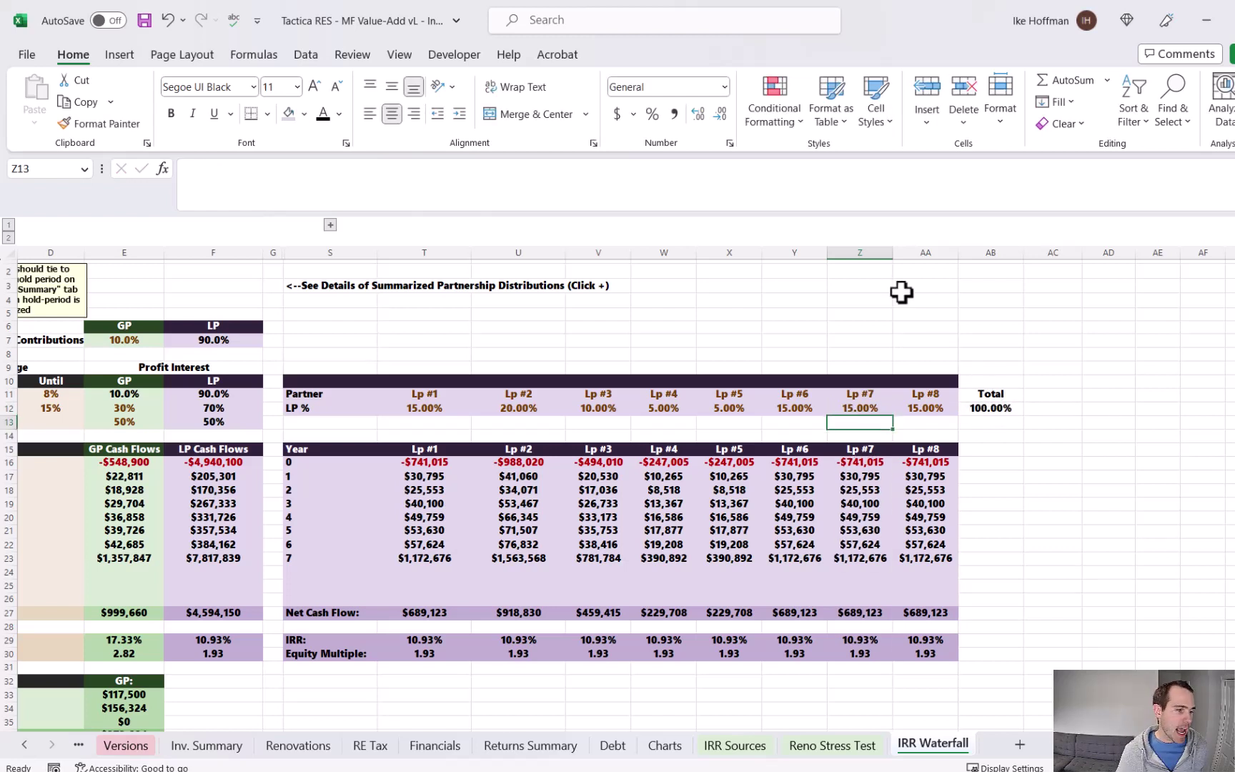
Step: Insert two blank columns before the Lp #7 column
left_click(860, 253)
right_click(860, 255)
left_click(903, 431)
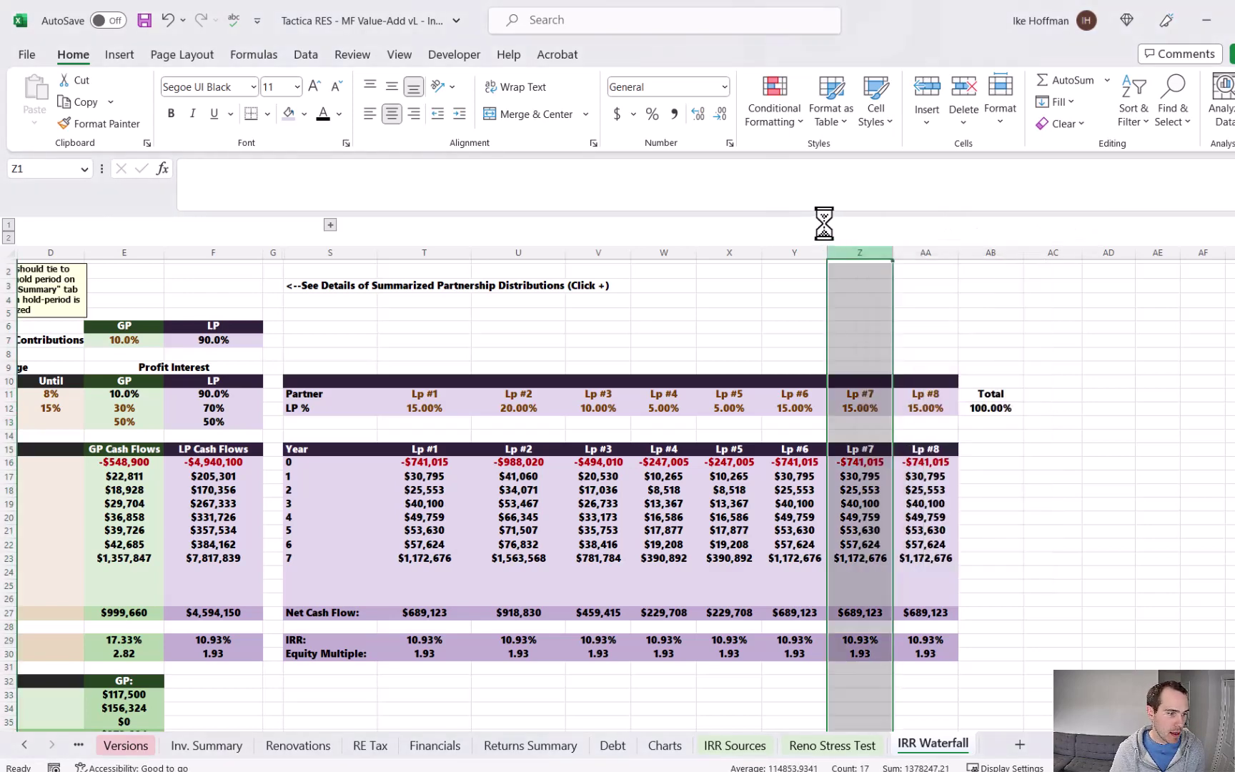
right_click(846, 254)
left_click(888, 427)
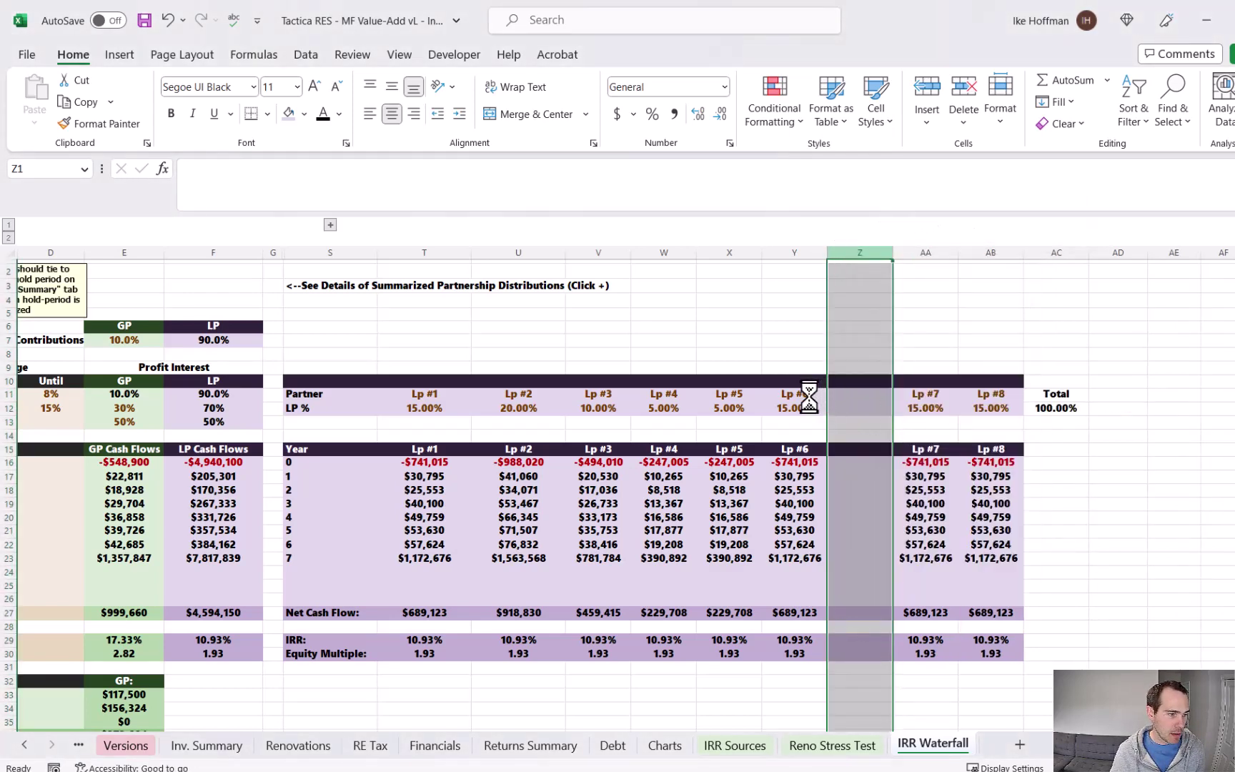
Step: Fill Y11:AC30 as a series from Lp #6 to create the new LP columns
left_click_drag(793, 394, 825, 652)
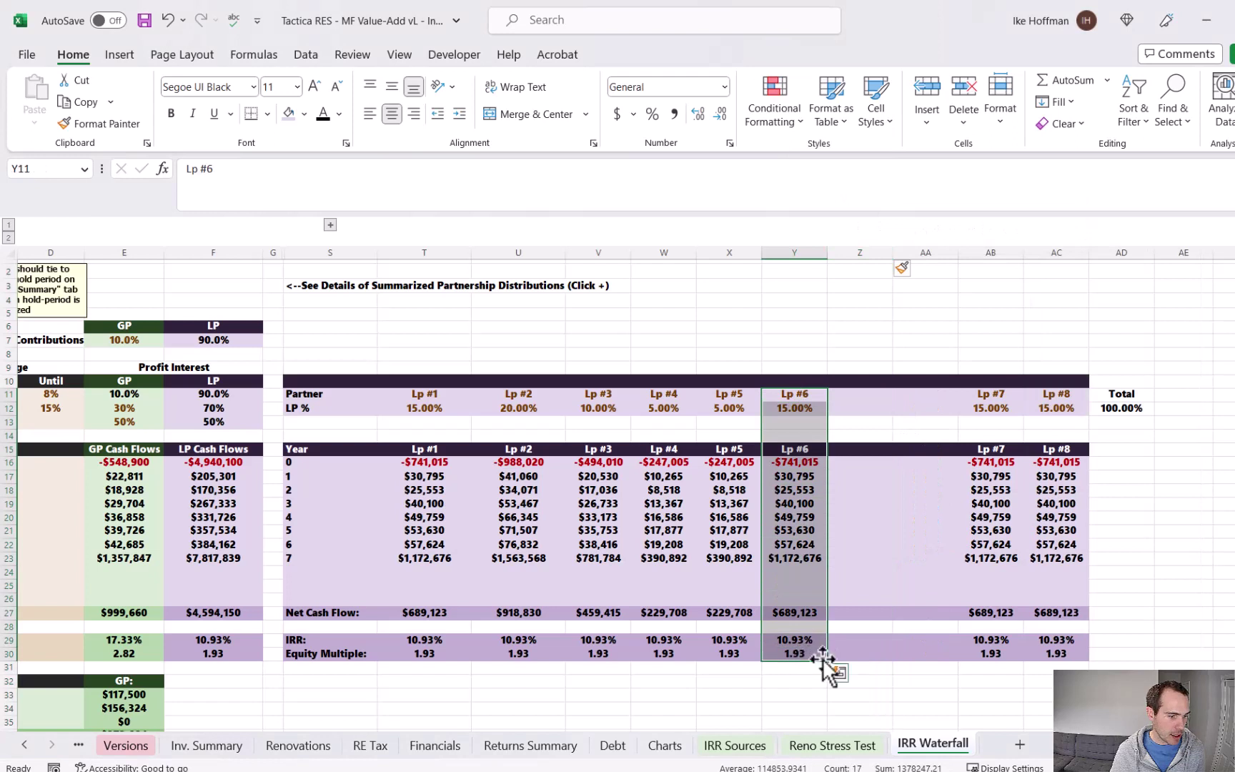
left_click(1067, 646, "shift")
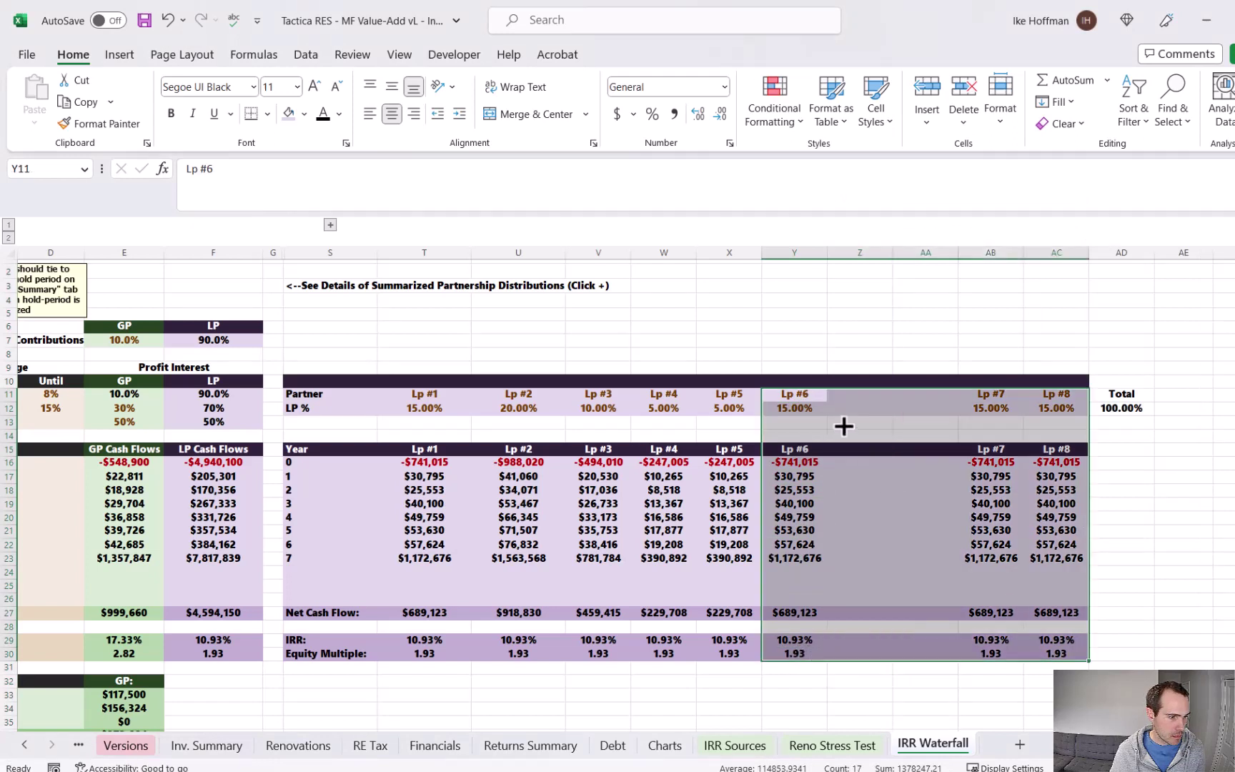
key("alt+h")
key("f")
key("i")
key("s")
key("Return")
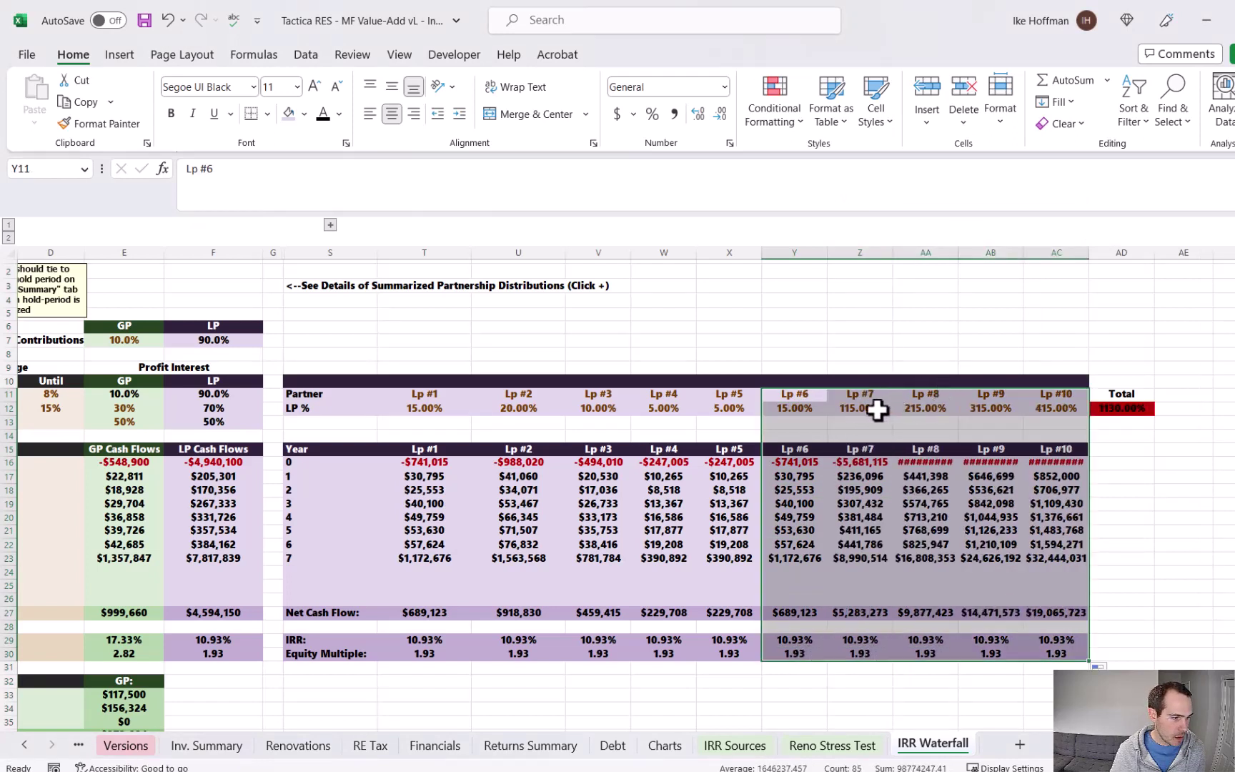
Step: Set Lp #7 and Lp #8 shares to 5% each
left_click(876, 408)
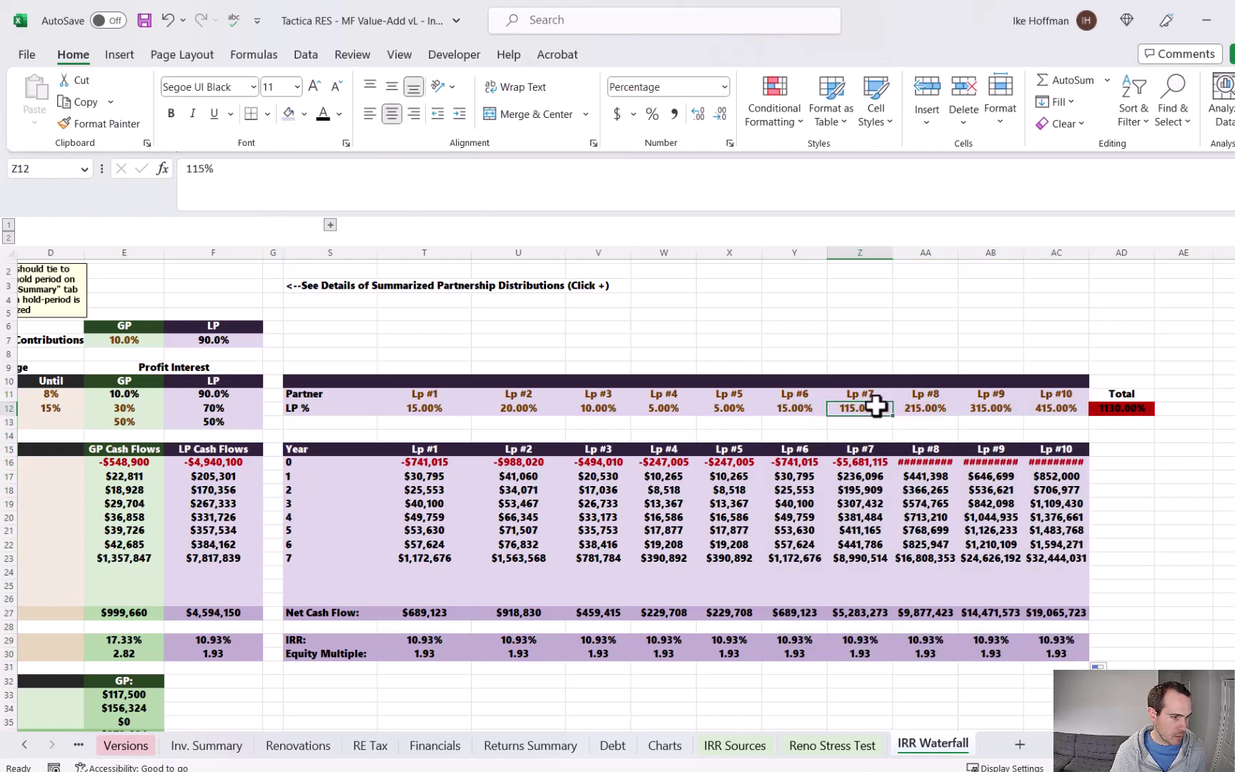
type("5")
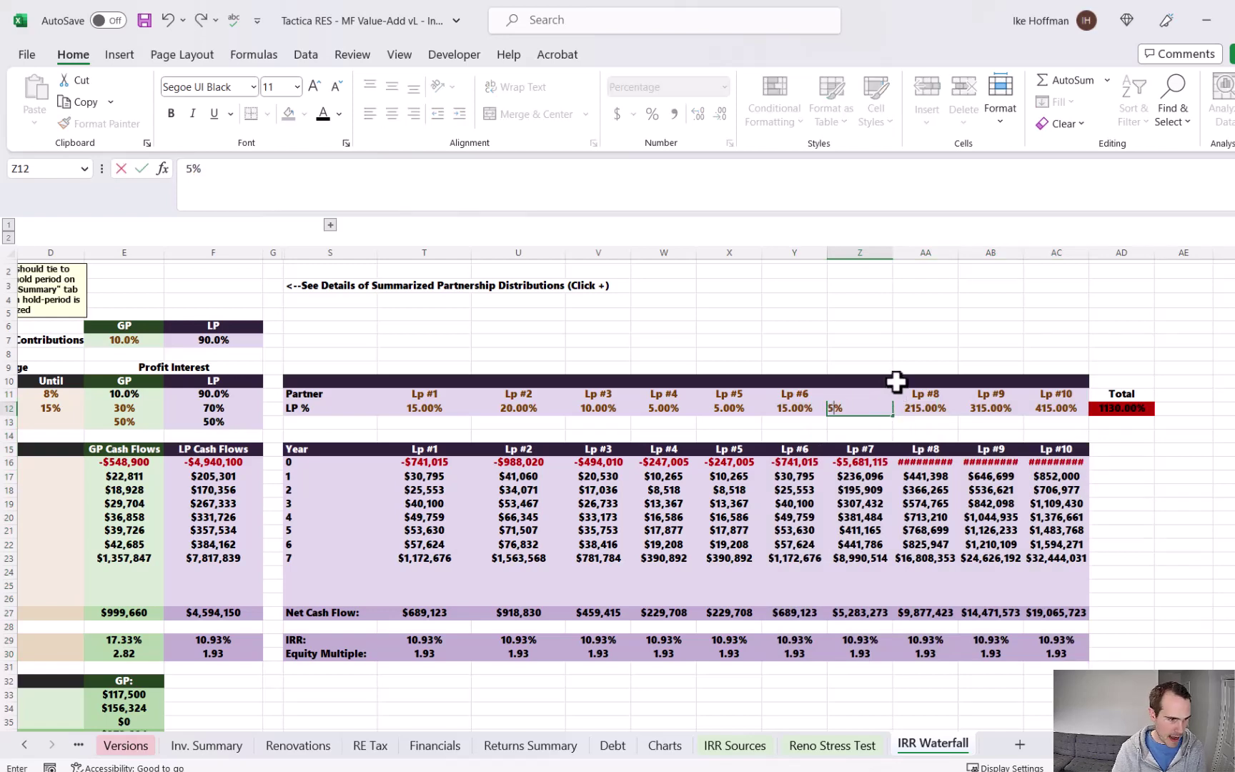
key("Return")
key("Right")
key("Up")
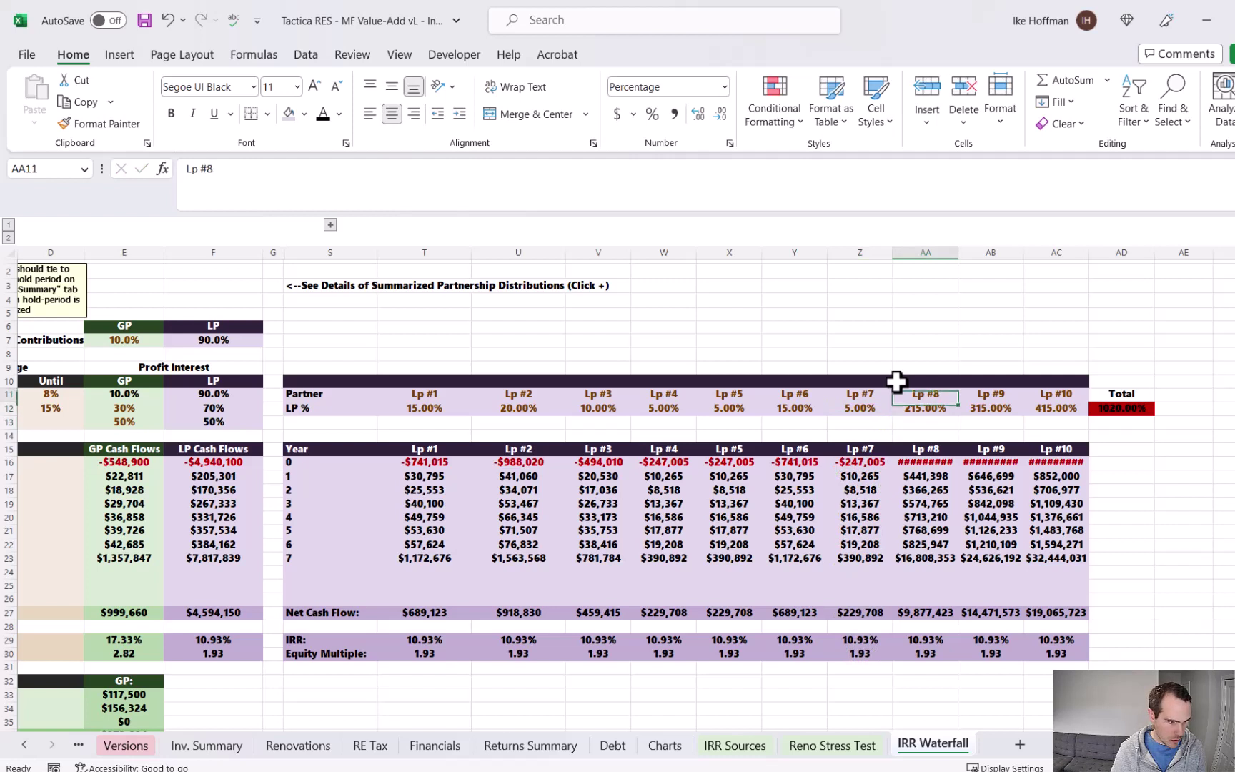
type("5")
key("Return")
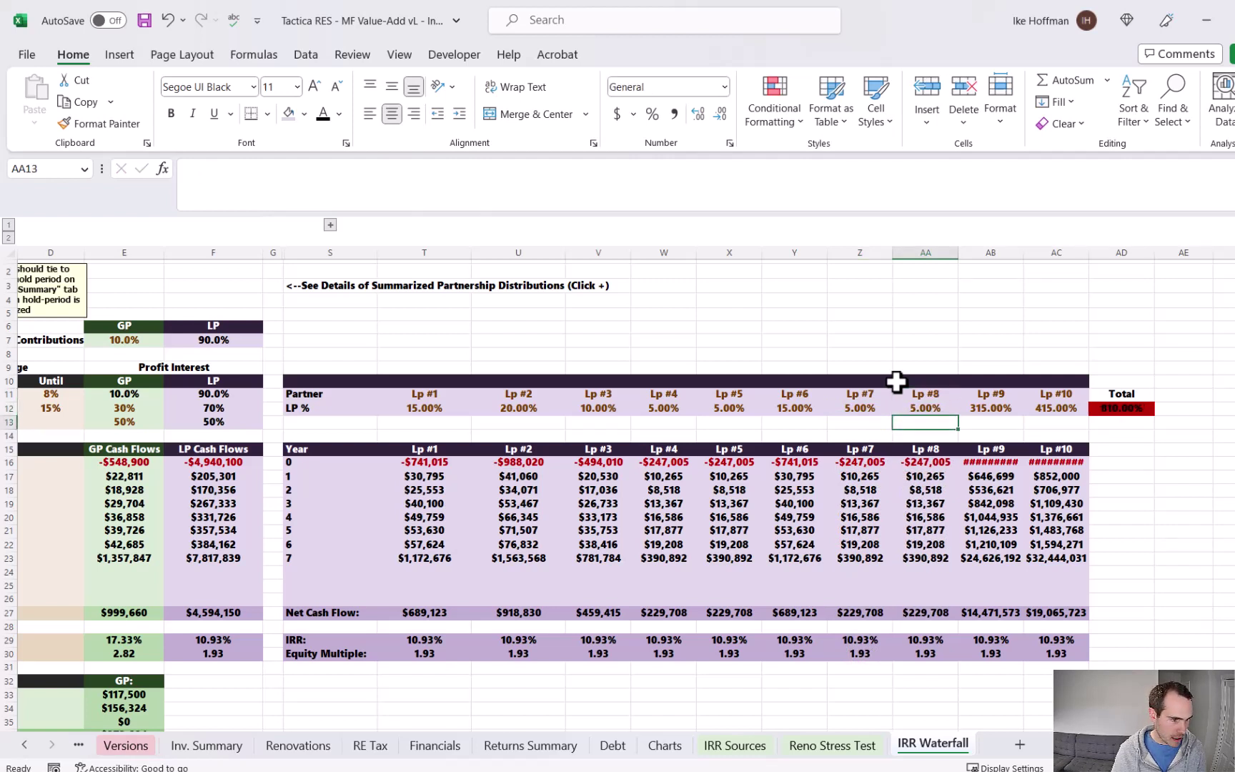
Step: Set Lp #9 and Lp #10 shares to 10% each, totalling 100%
left_click(976, 408)
type("10")
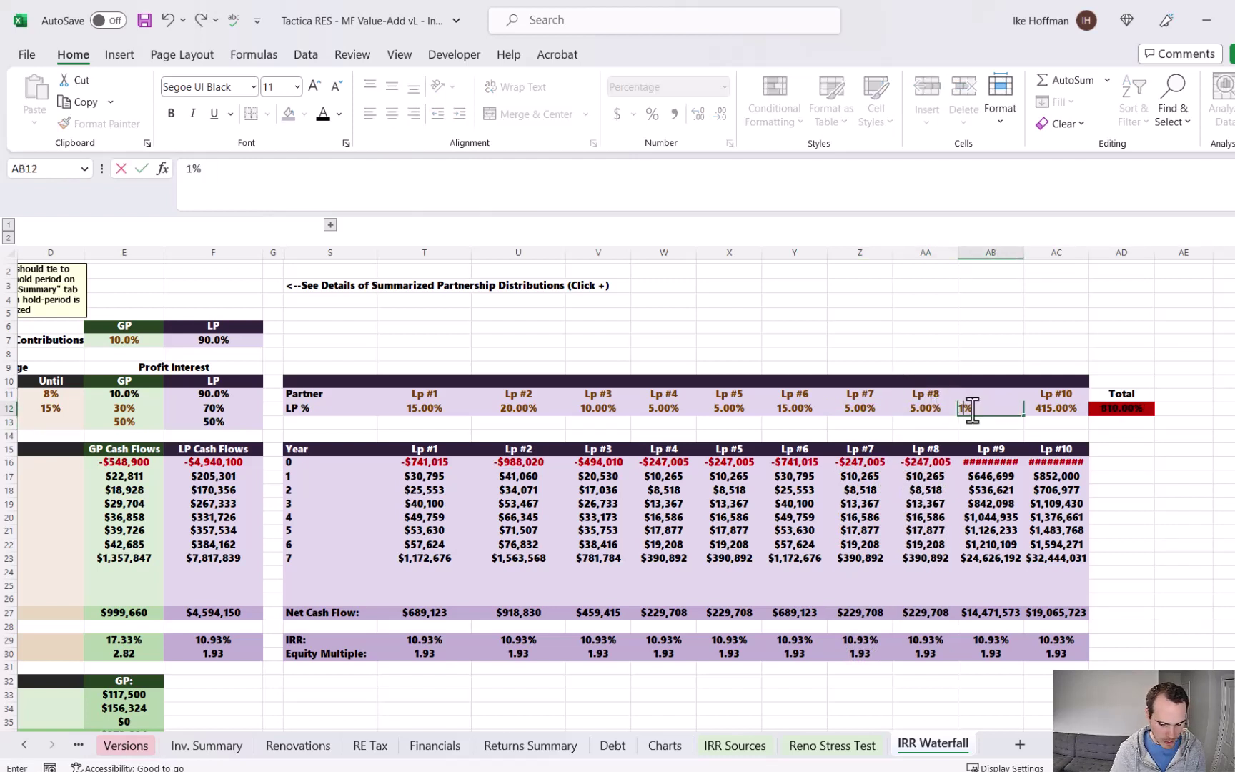
left_click(1057, 408)
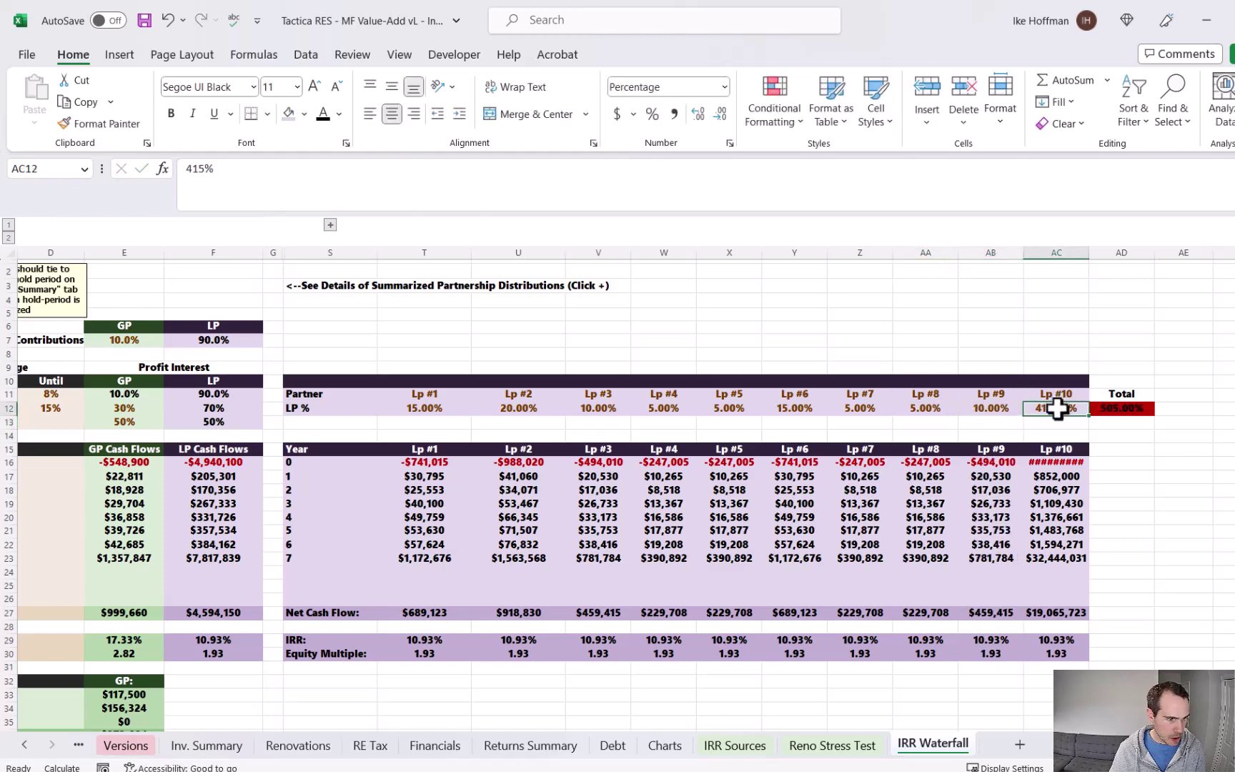
type("5")
key("Return")
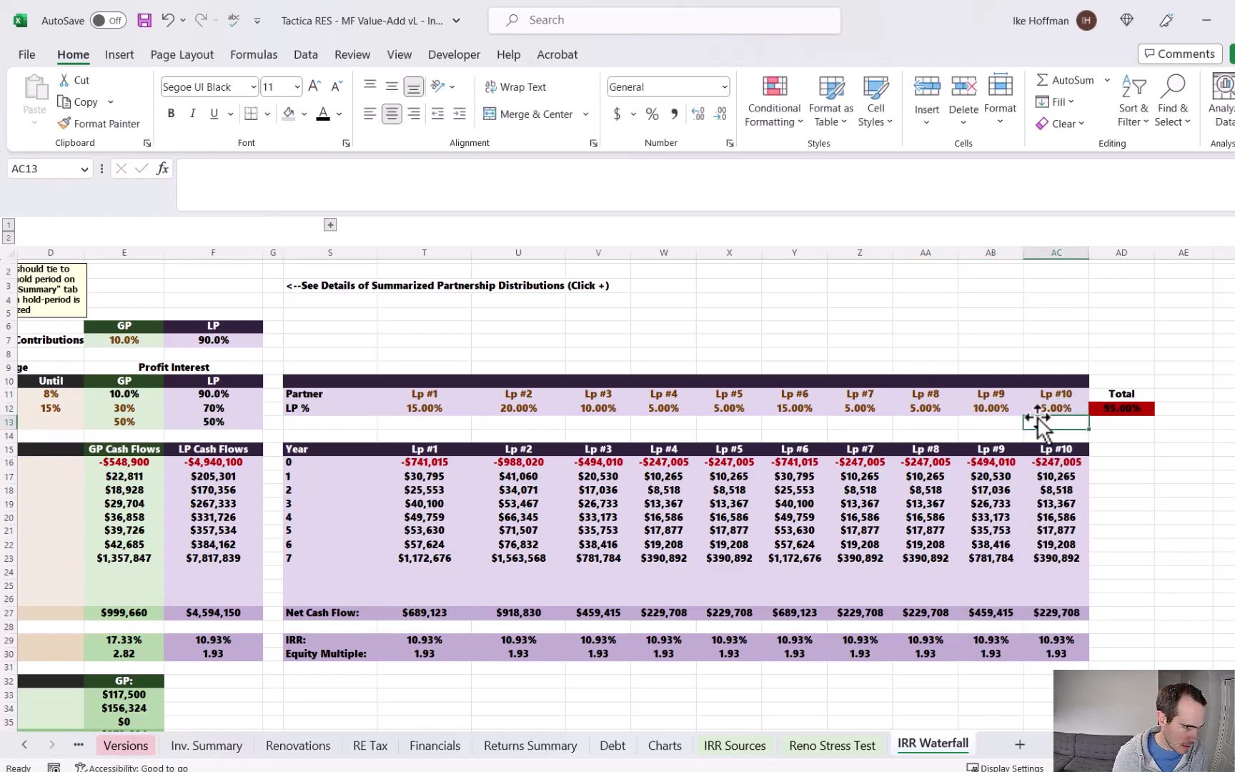
left_click(1058, 406)
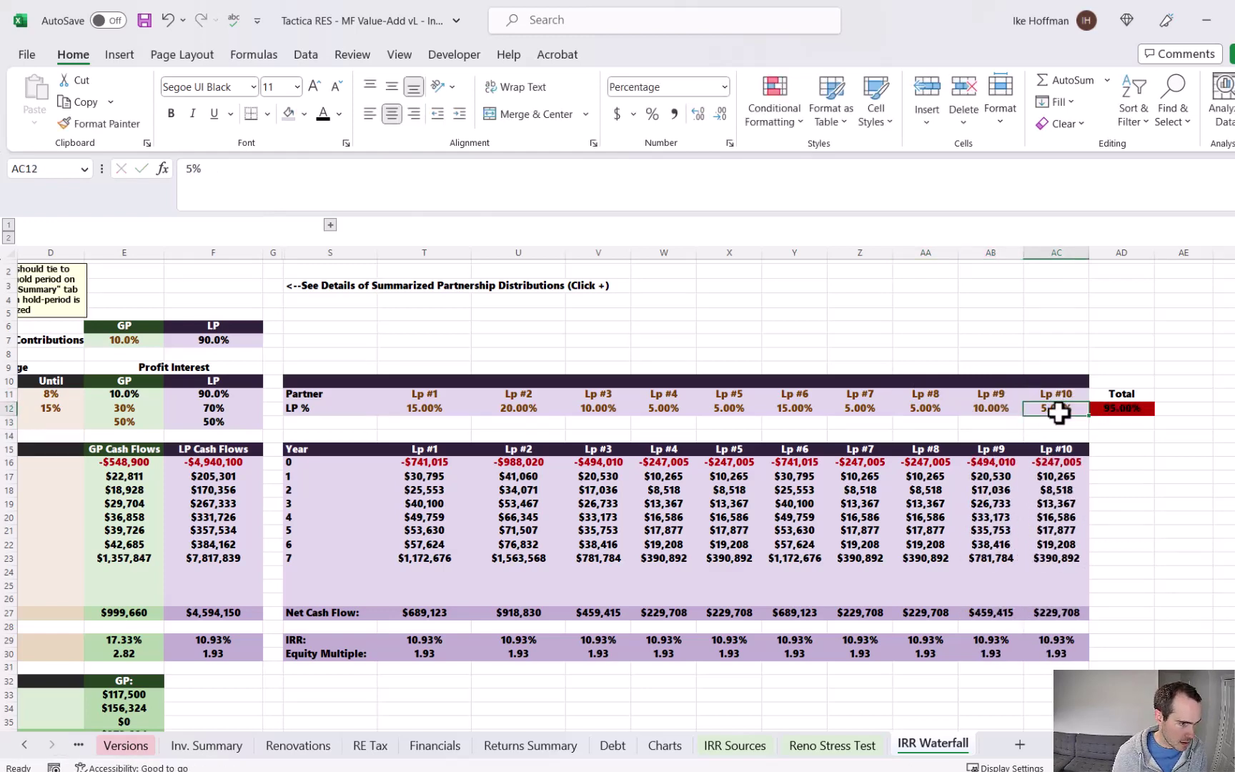
type("10")
key("Return")
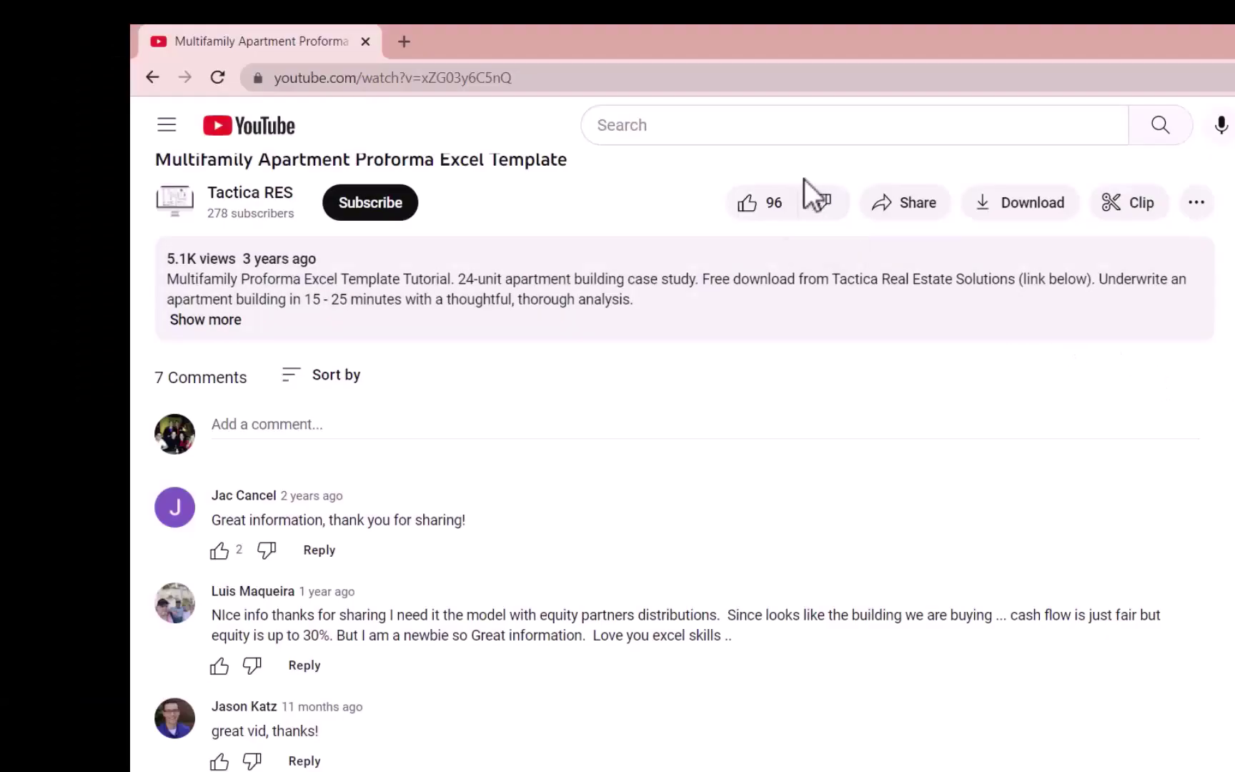
Step: Like the video, subscribe to Tactica RES, and set channel notifications to All
left_click(748, 204)
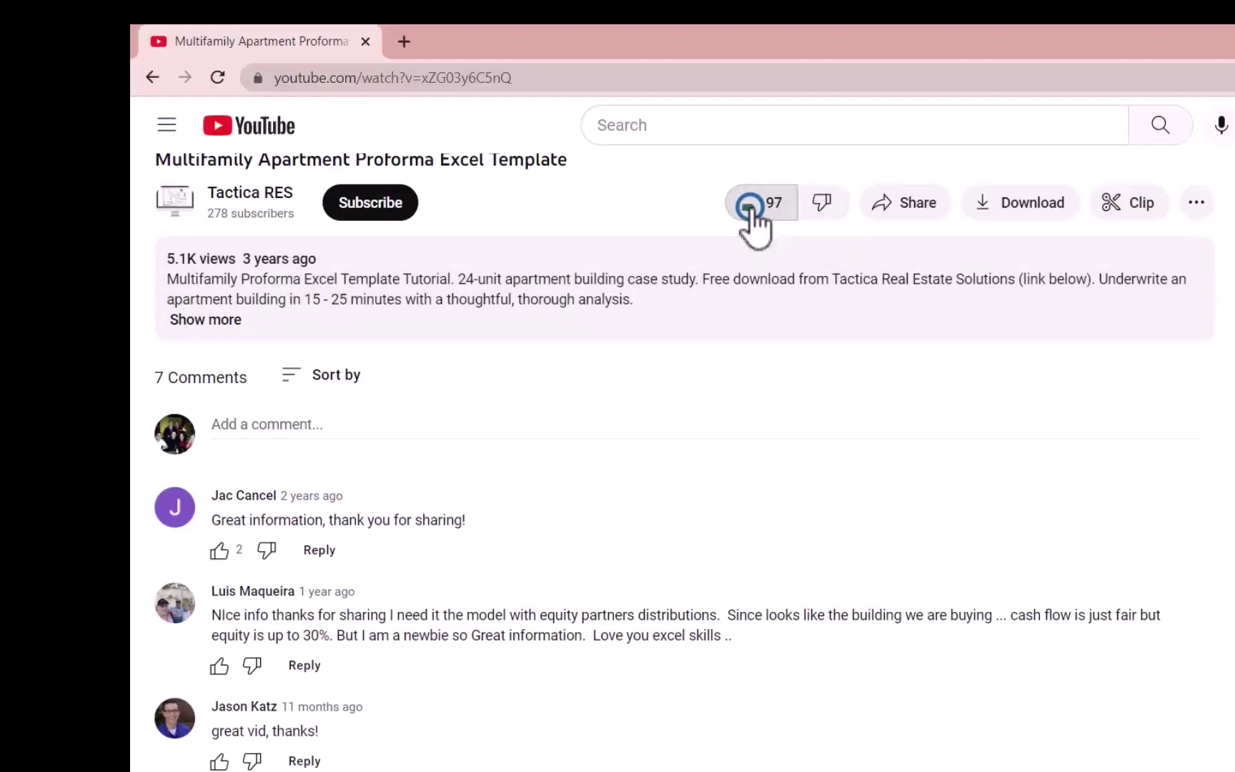
left_click(398, 212)
left_click(453, 209)
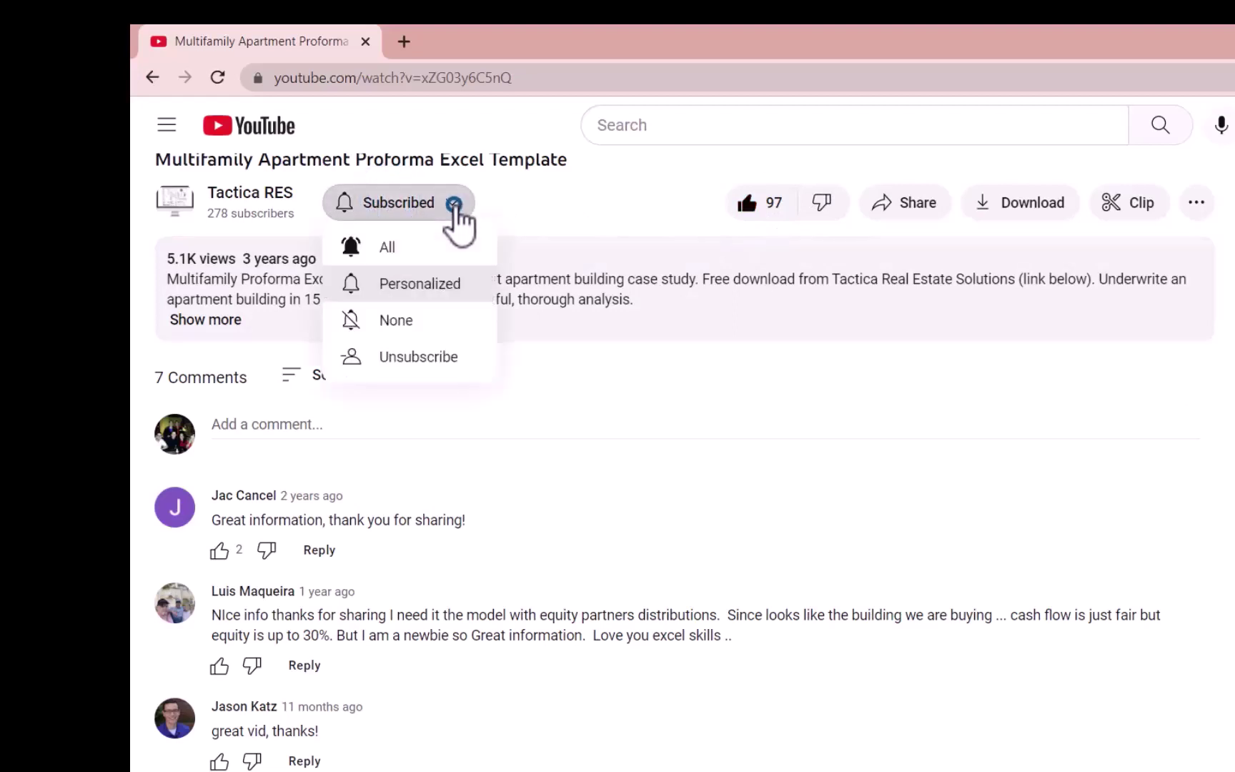
left_click(431, 246)
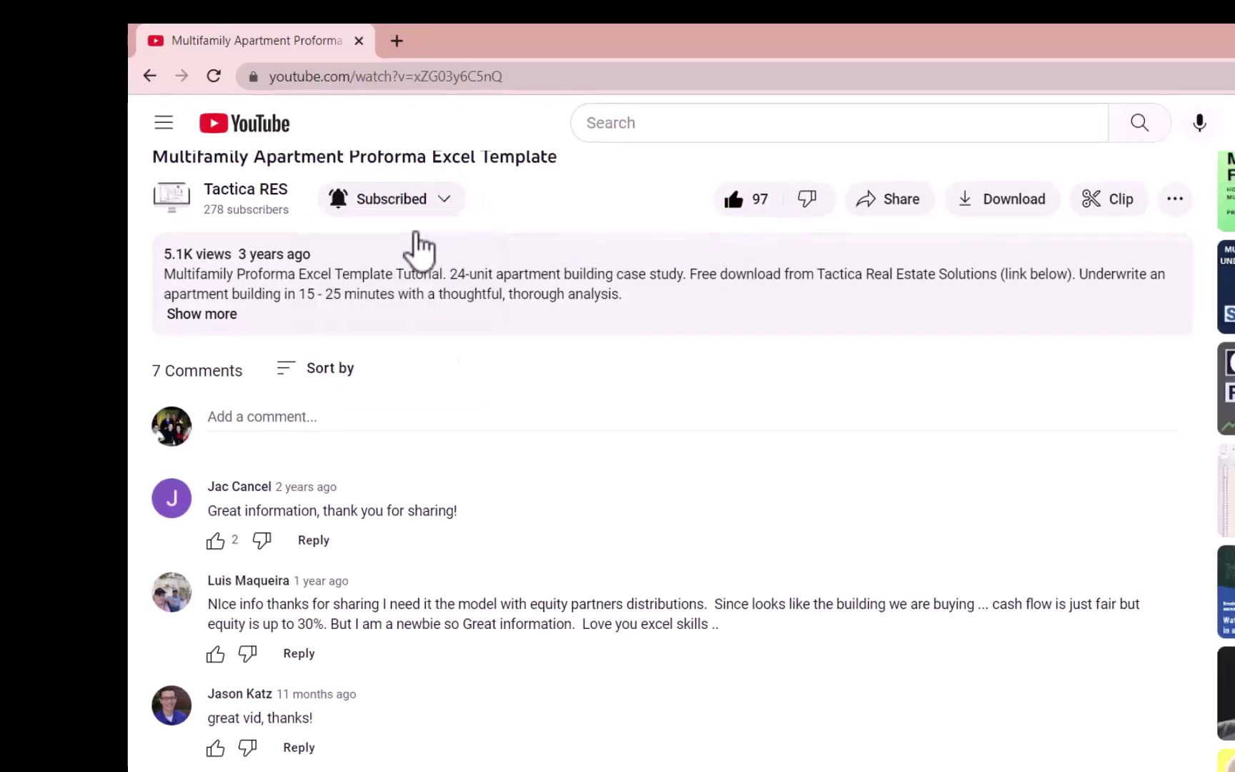